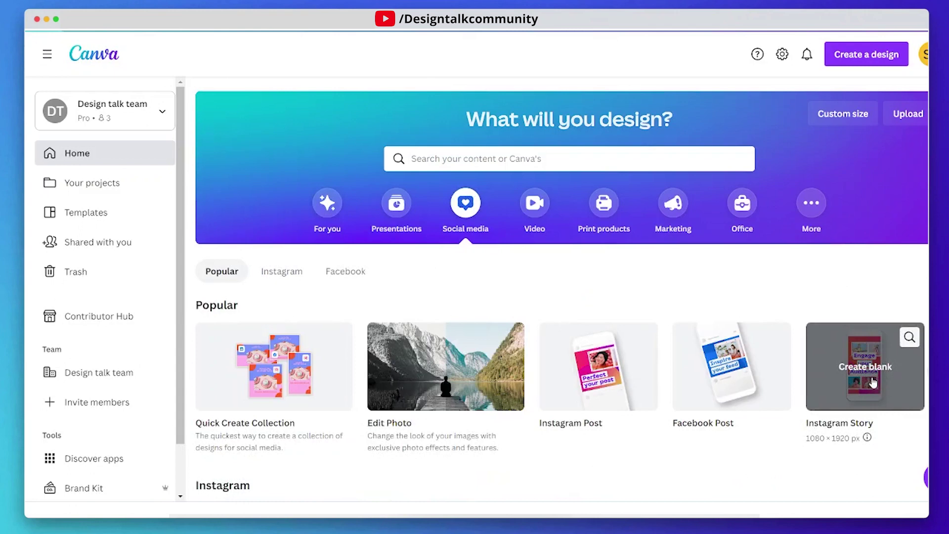
# Start a blank Instagram Story design from the Social media options
pyautogui.click(873, 382)
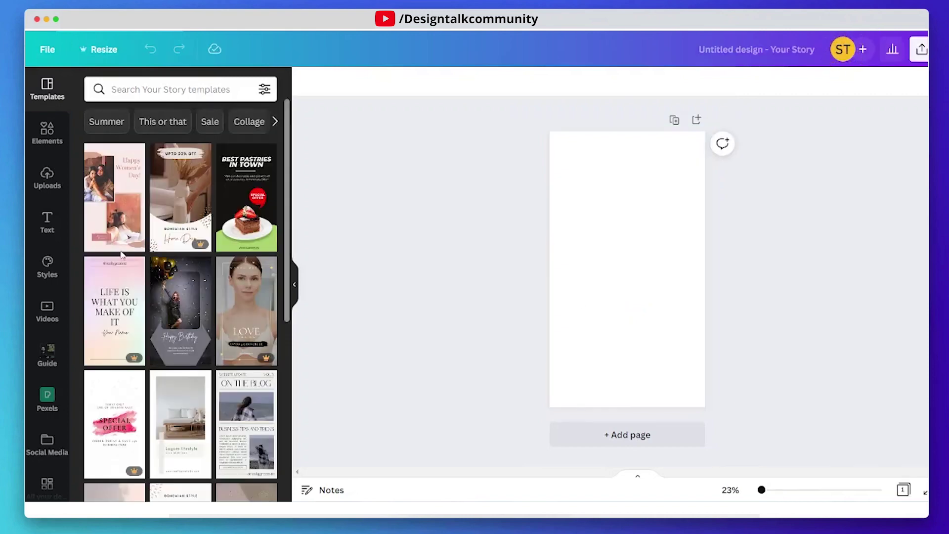
# Show the Text options beside the blank Story page
pyautogui.click(47, 223)
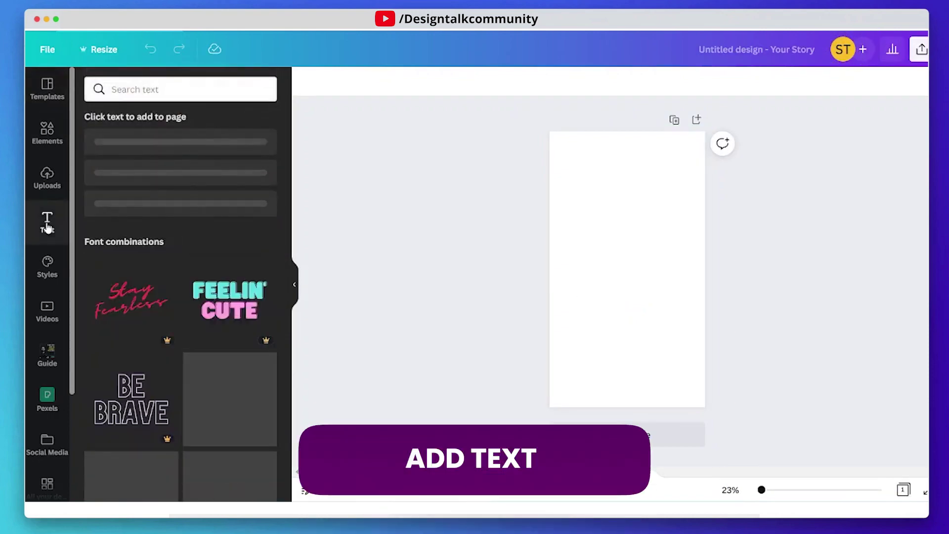
# Add a size-96 'New Collection' heading at the top centre and confirm its Kingred Modern font
pyautogui.click(205, 157)
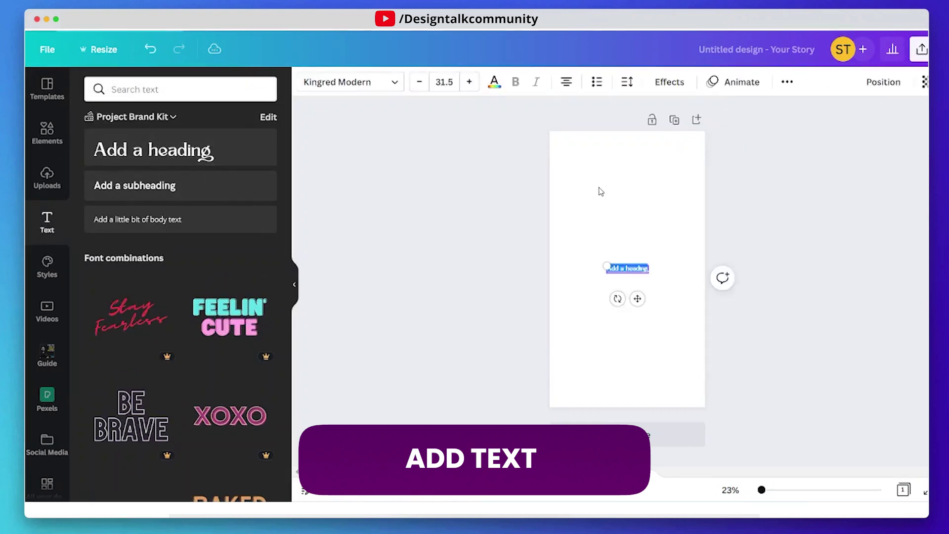
pyautogui.write('a')
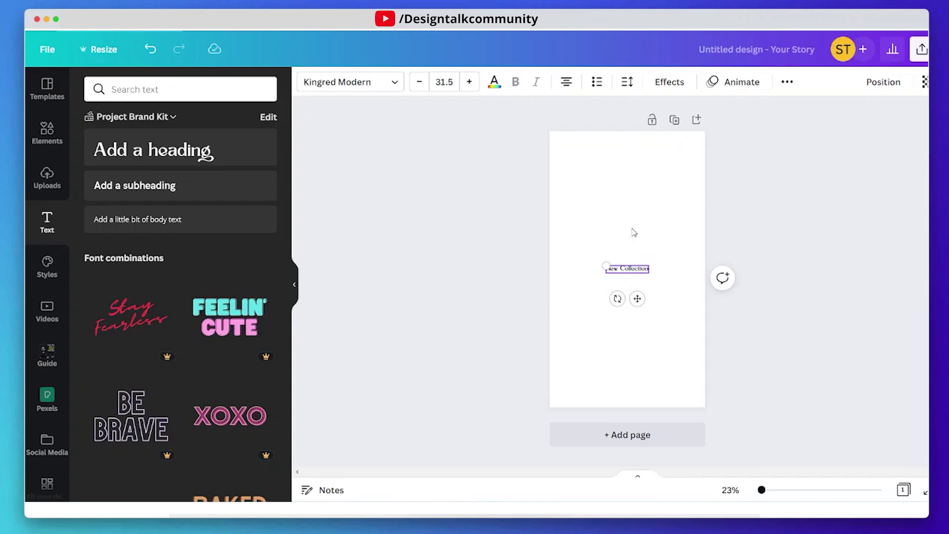
pyautogui.click(445, 82)
pyautogui.scroll(-5, 444, 338)
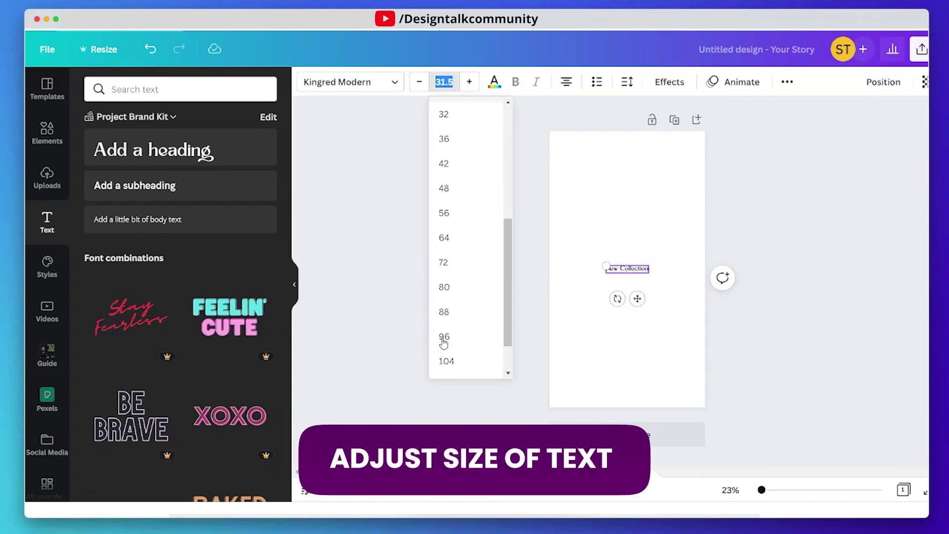
pyautogui.click(443, 337)
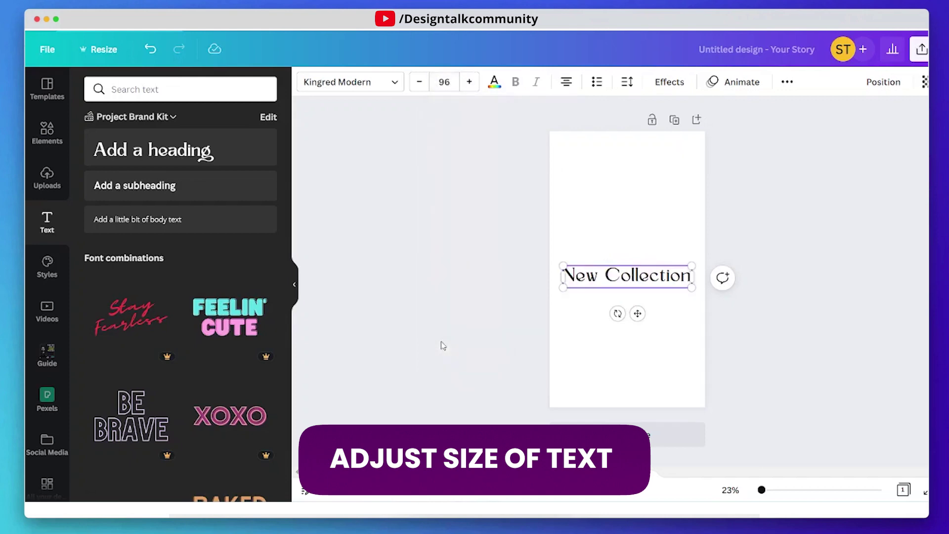
pyautogui.moveTo(638, 313); pyautogui.dragTo(640, 192)
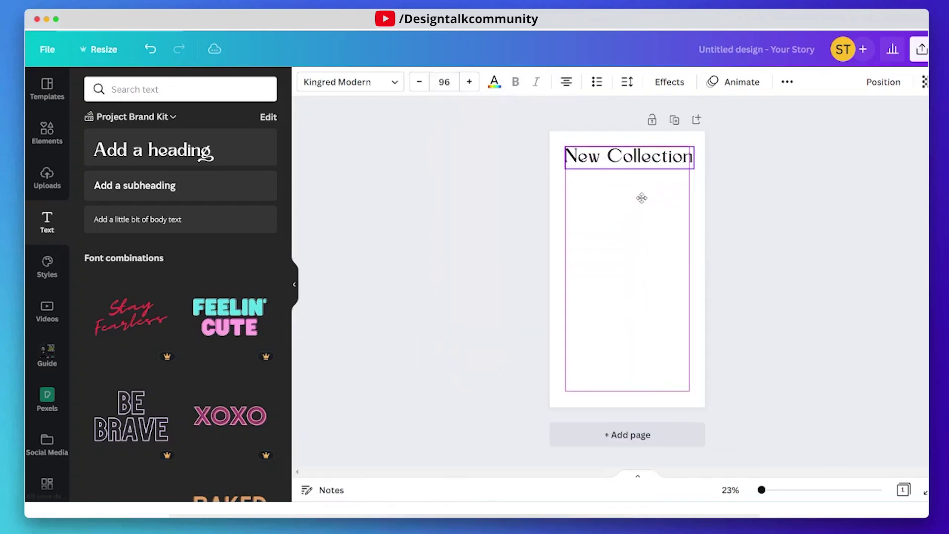
pyautogui.moveTo(641, 192); pyautogui.dragTo(641, 193)
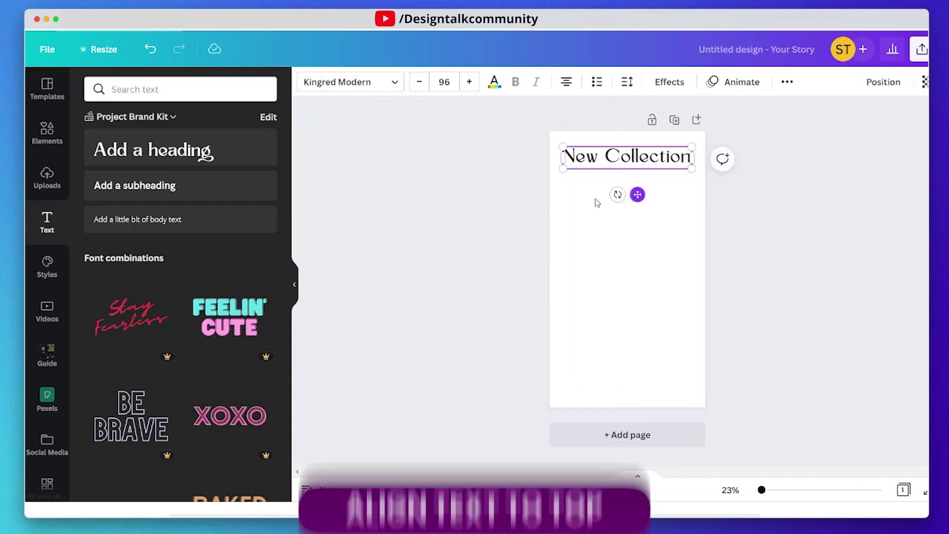
pyautogui.click(315, 80)
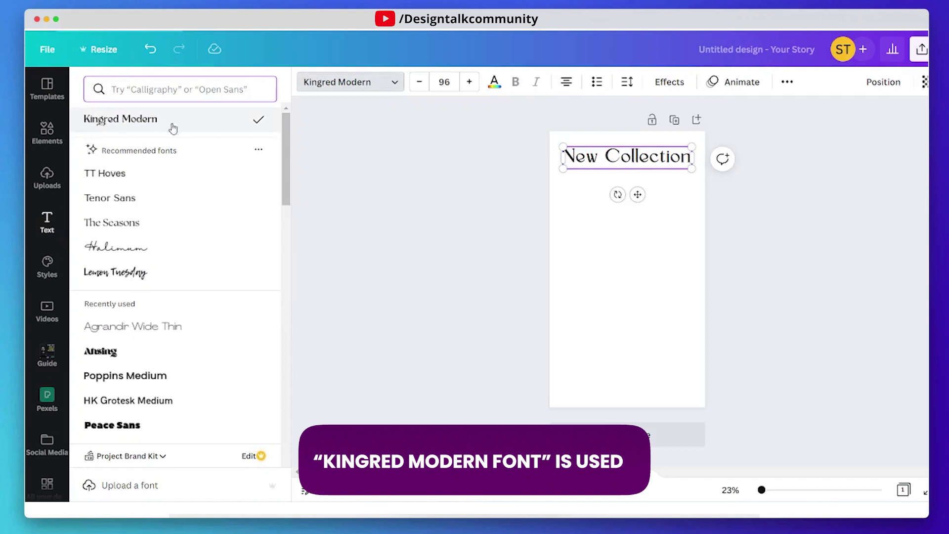
pyautogui.click(669, 208)
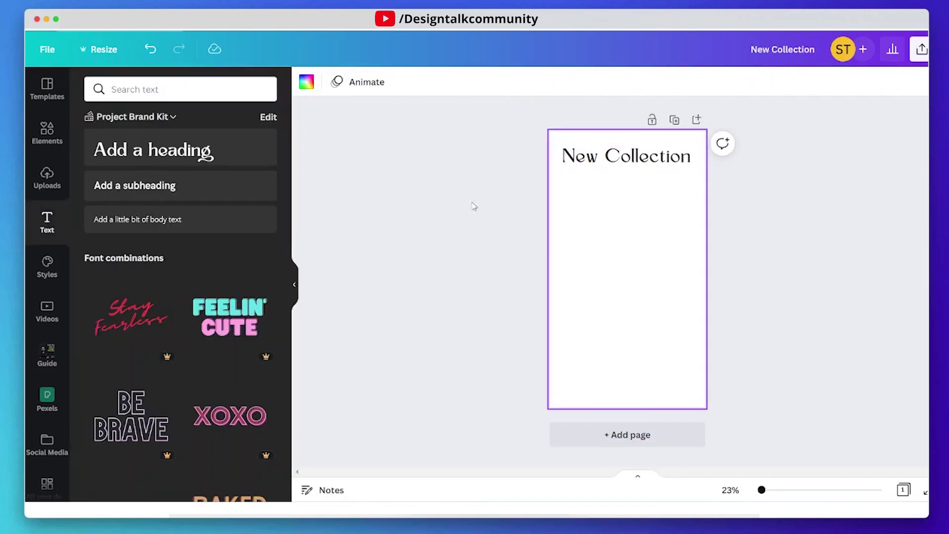
pyautogui.click(206, 181)
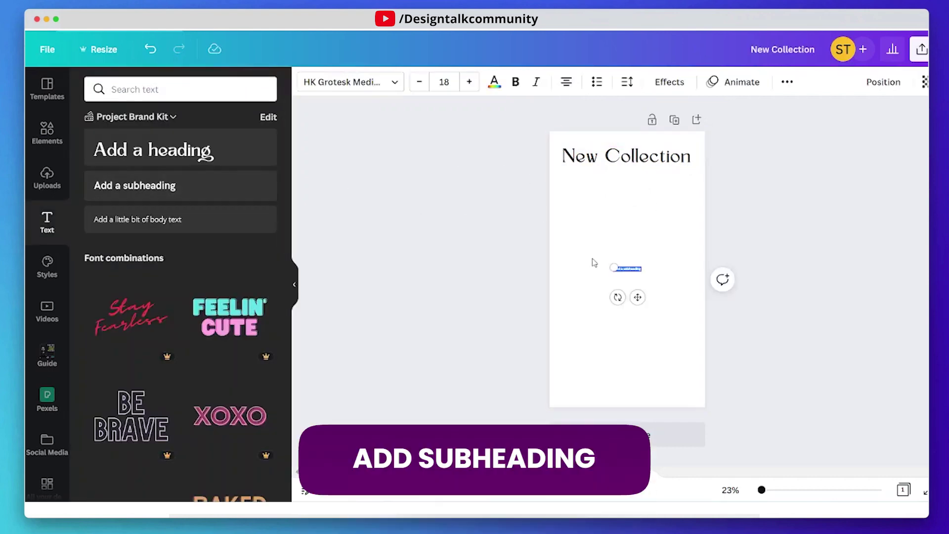
# Set the 'Shop on our website' subheading to size 42 and place it below the heading
pyautogui.moveTo(612, 265); pyautogui.dragTo(579, 252)
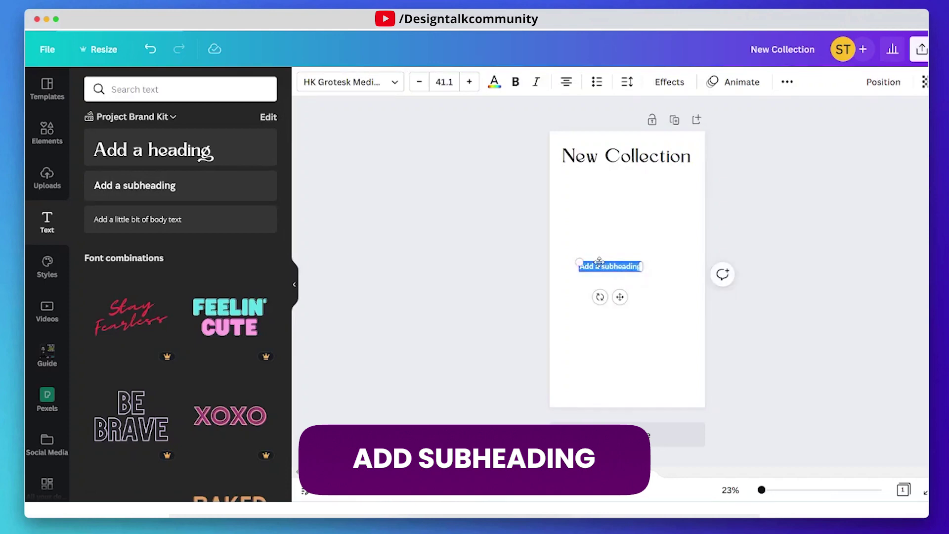
pyautogui.write('Su')
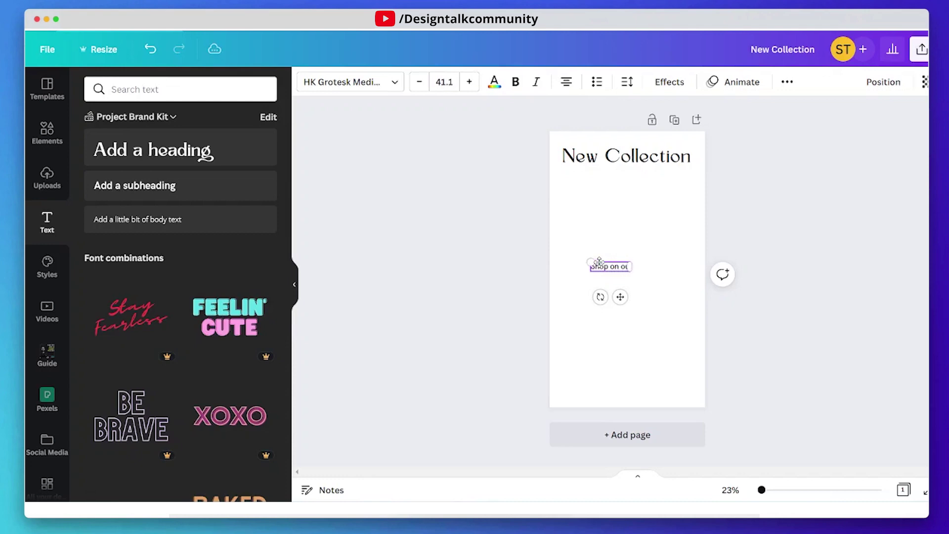
pyautogui.write(' website')
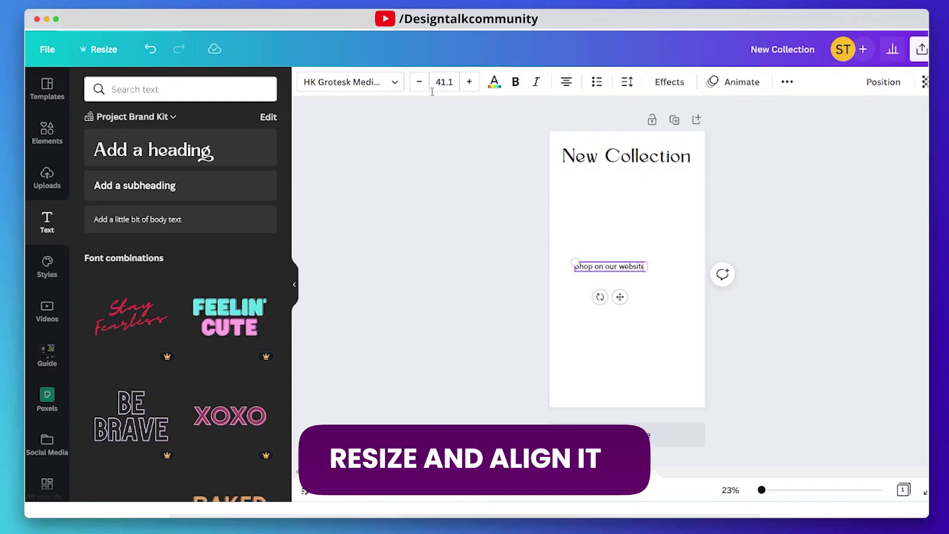
pyautogui.click(437, 84)
pyautogui.scroll(-3, 441, 297)
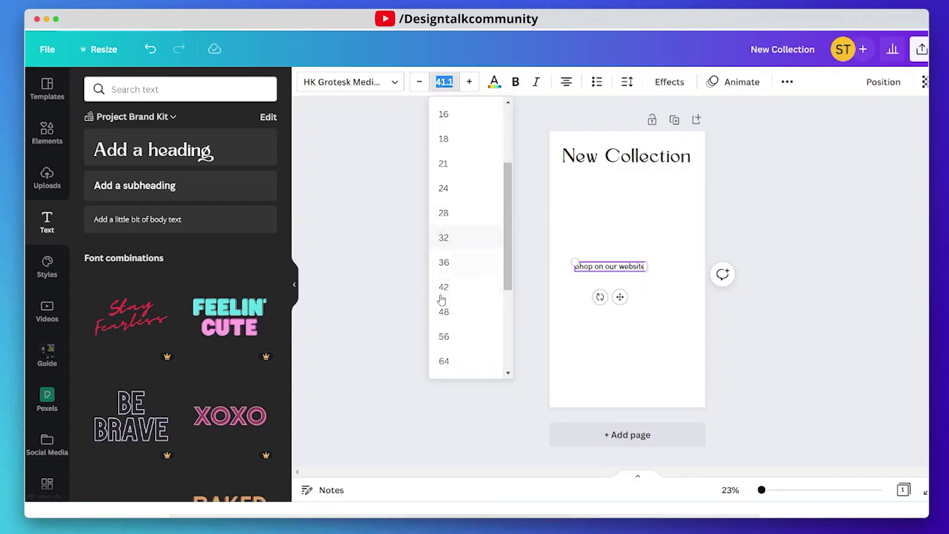
pyautogui.click(444, 291)
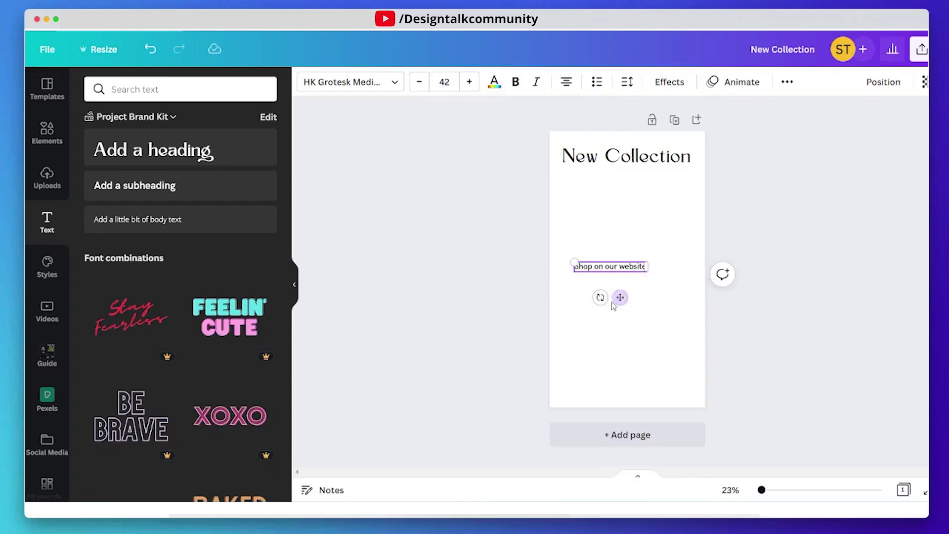
pyautogui.moveTo(619, 298); pyautogui.dragTo(636, 205)
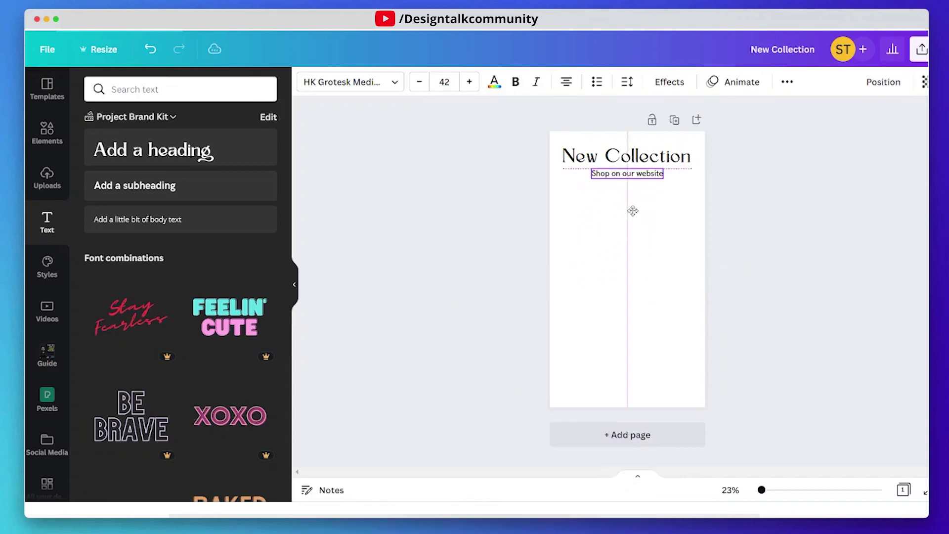
pyautogui.click(659, 256)
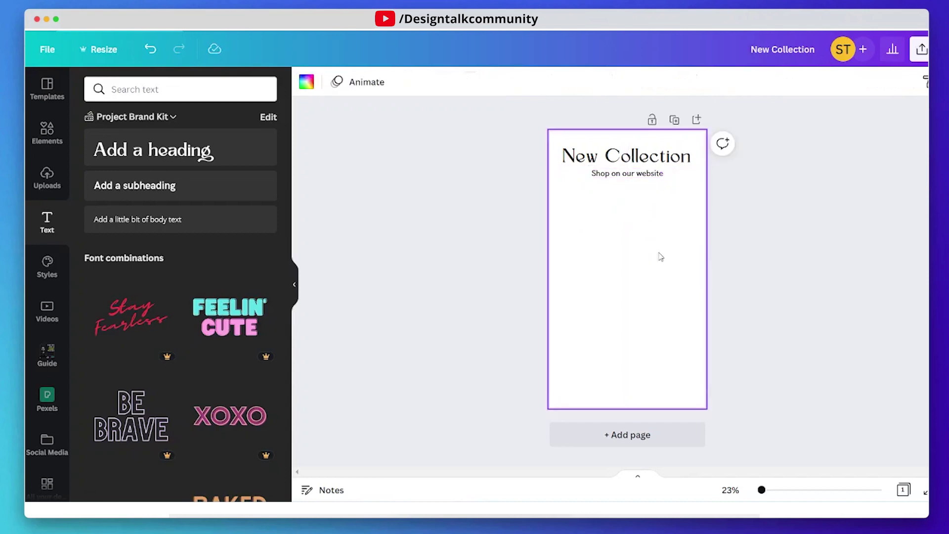
# Add a widened horizontal line under the heading with transparency 20
pyautogui.press('l')
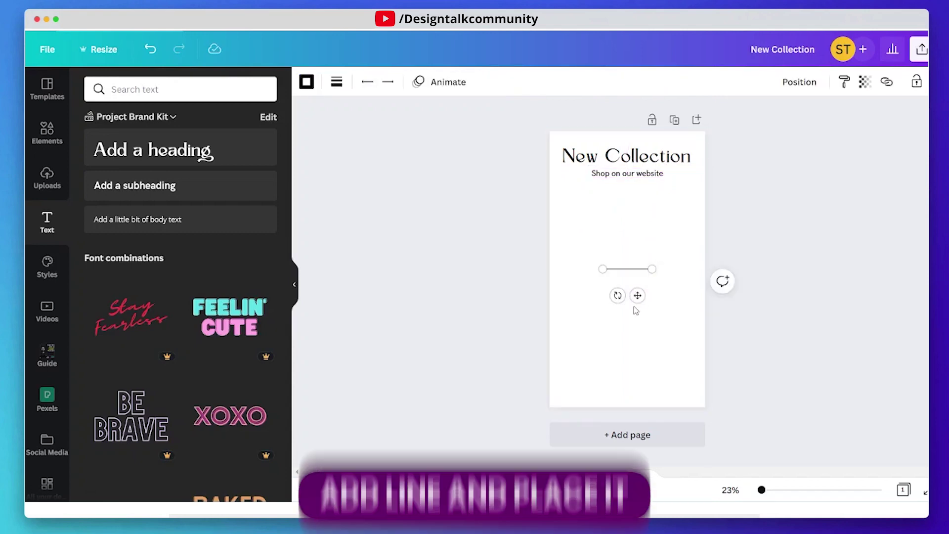
pyautogui.moveTo(636, 296); pyautogui.dragTo(638, 197)
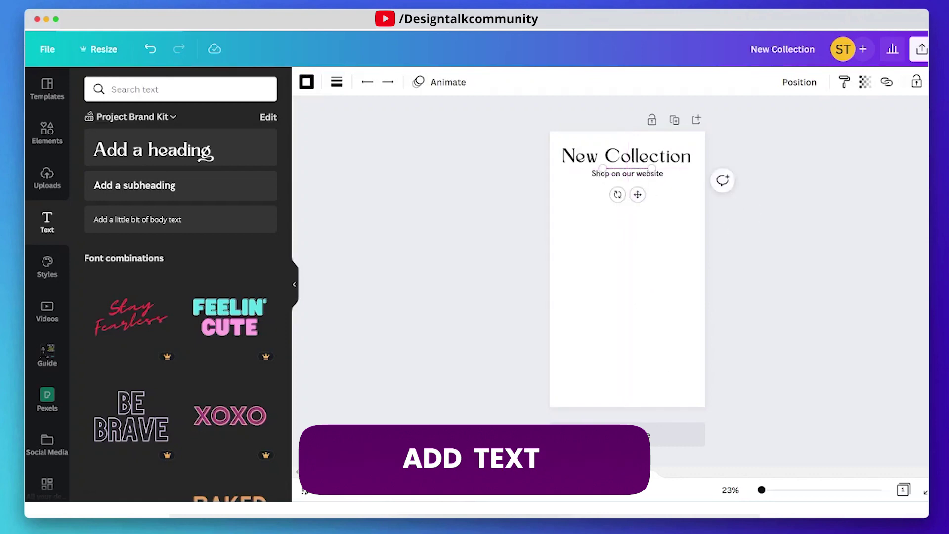
pyautogui.moveTo(761, 491); pyautogui.dragTo(771, 490)
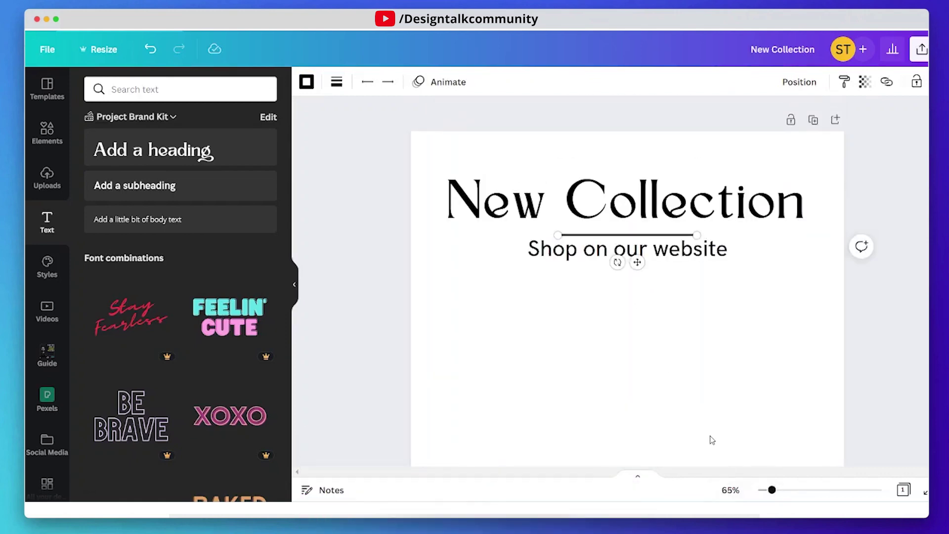
pyautogui.moveTo(777, 494); pyautogui.dragTo(782, 490)
pyautogui.scroll(3, 690, 416)
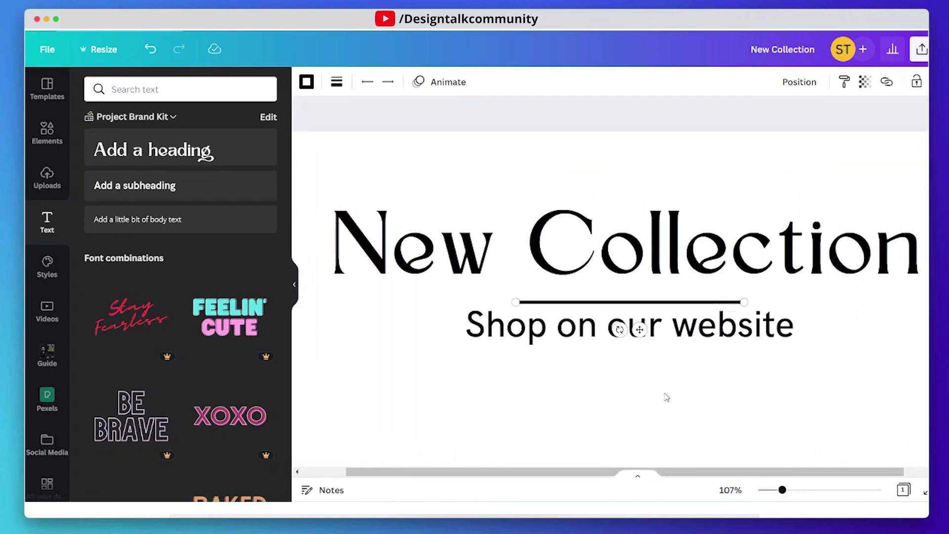
pyautogui.moveTo(629, 325); pyautogui.dragTo(650, 294)
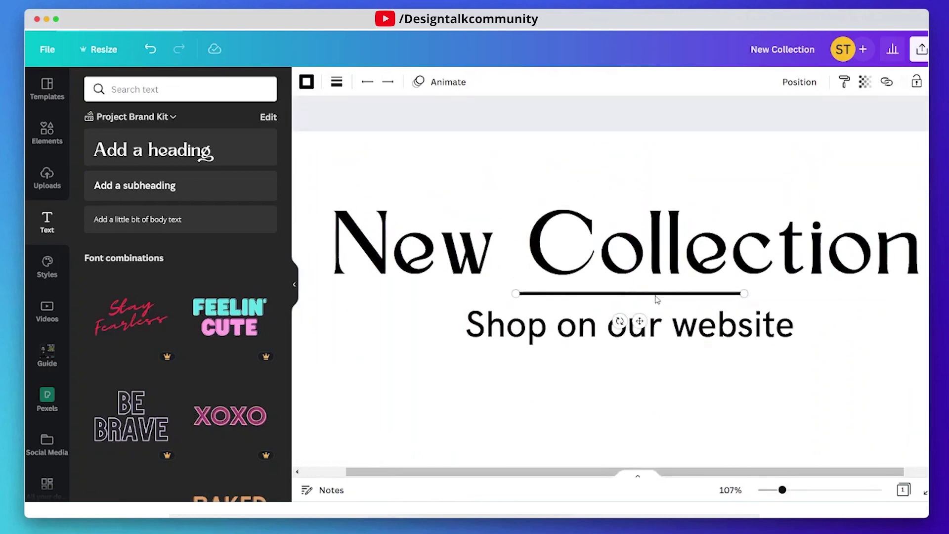
pyautogui.moveTo(740, 295); pyautogui.dragTo(793, 293)
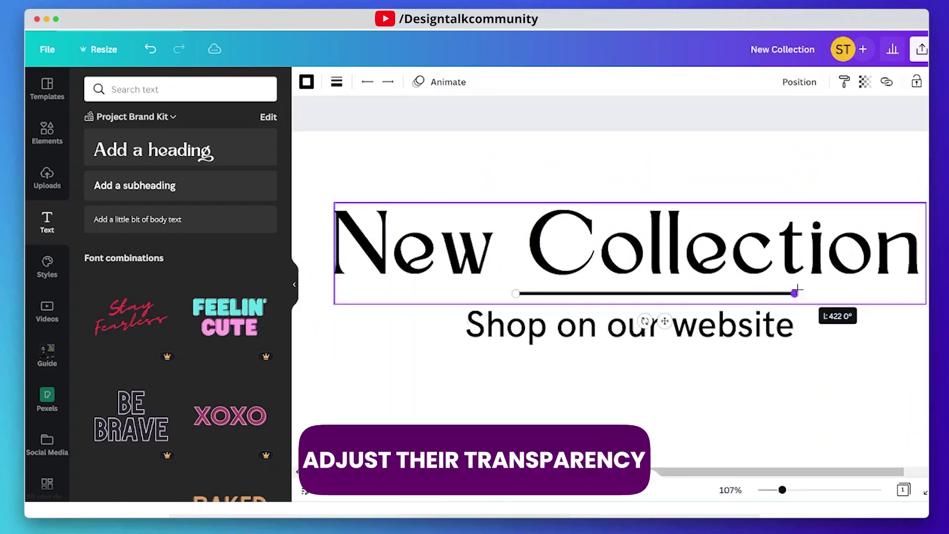
pyautogui.moveTo(512, 292); pyautogui.dragTo(464, 293)
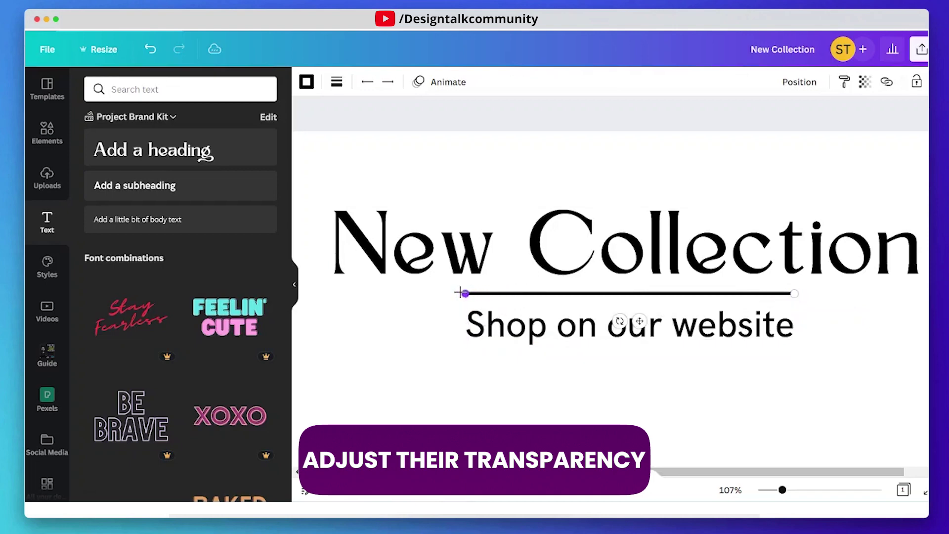
pyautogui.click(864, 82)
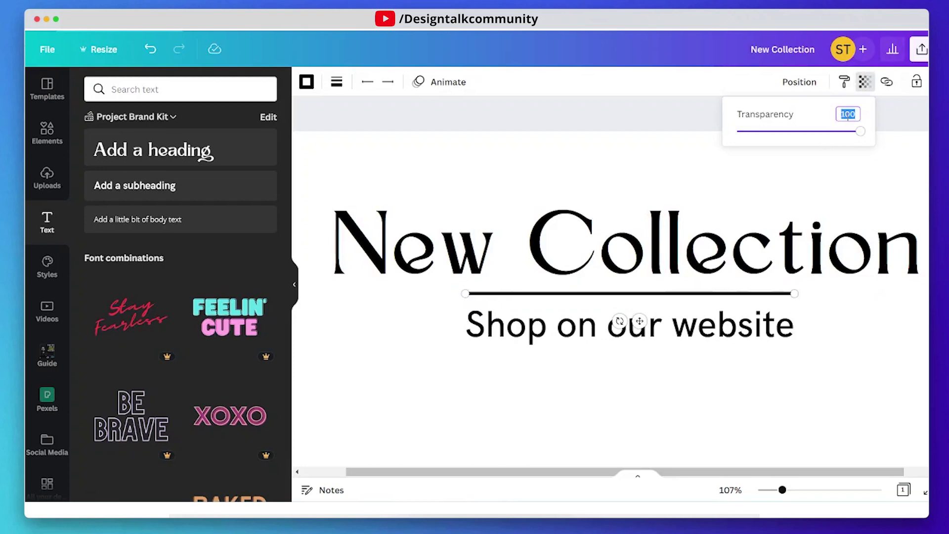
pyautogui.write('20')
pyautogui.press('Return')
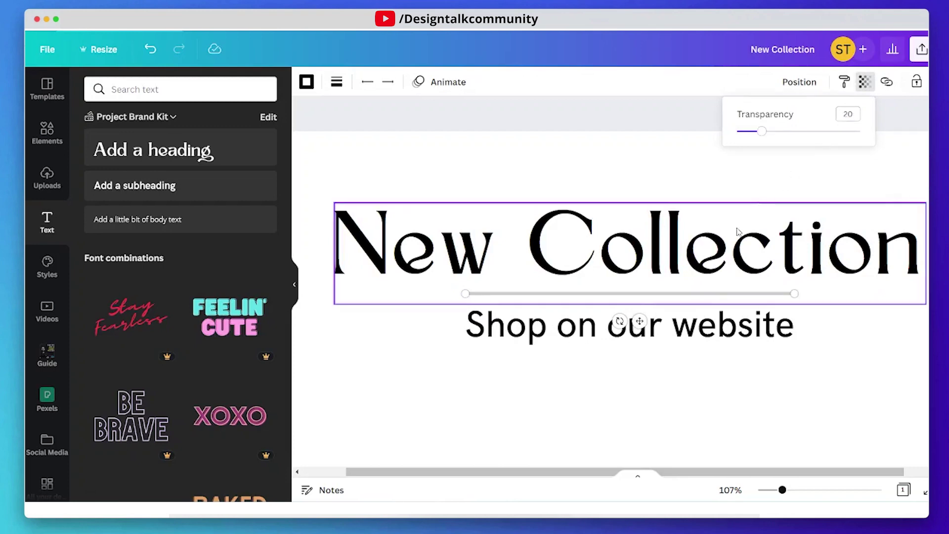
# Set the subheading's transparency to 80 and move it slightly lower
pyautogui.click(715, 317)
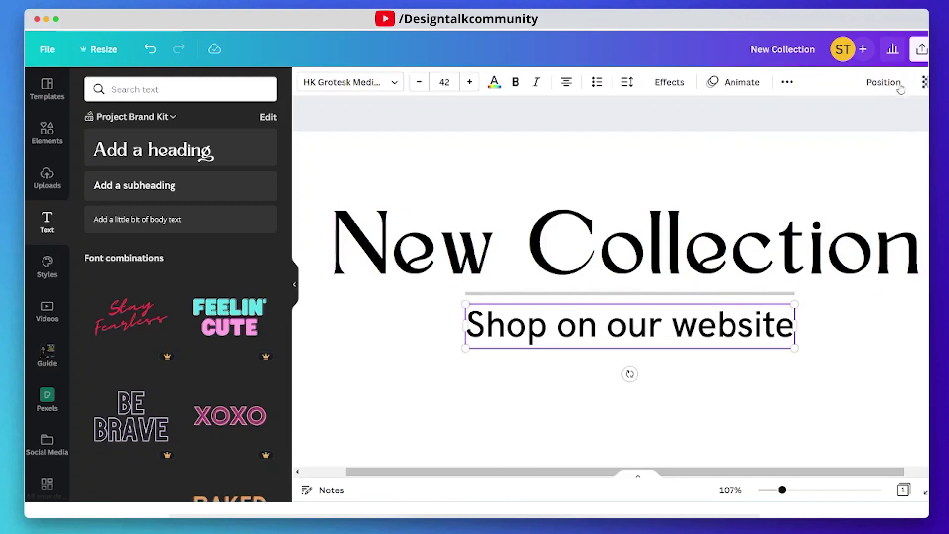
pyautogui.click(924, 82)
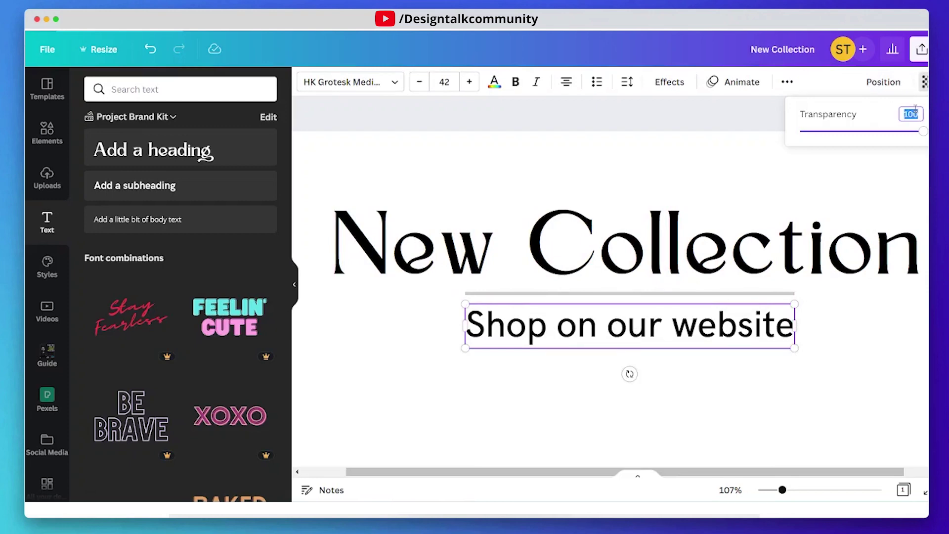
pyautogui.write('80')
pyautogui.press('Return')
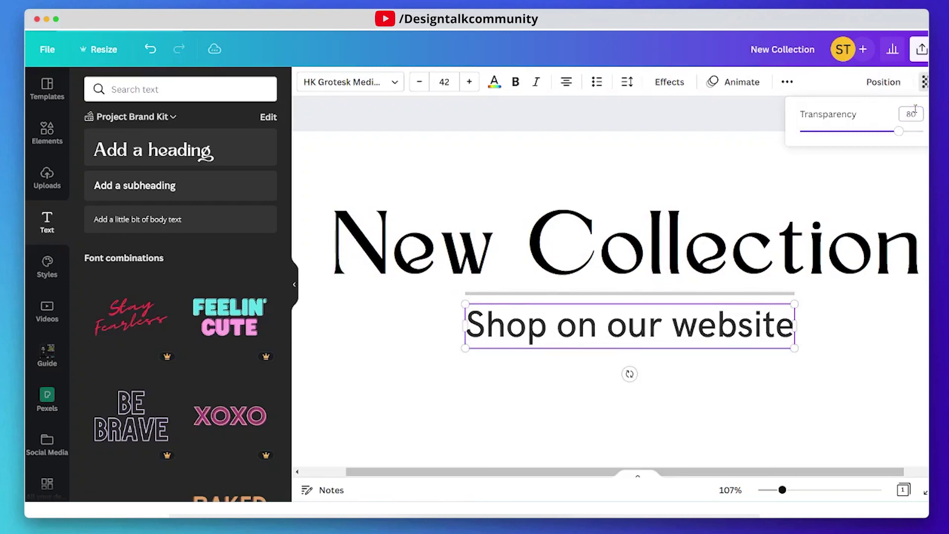
pyautogui.click(701, 223)
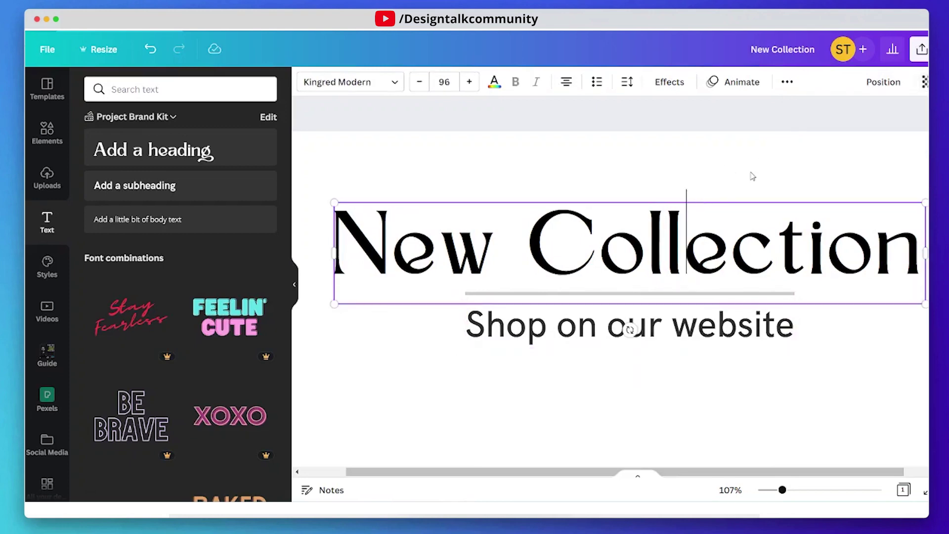
pyautogui.click(749, 176)
pyautogui.moveTo(725, 341); pyautogui.dragTo(728, 358)
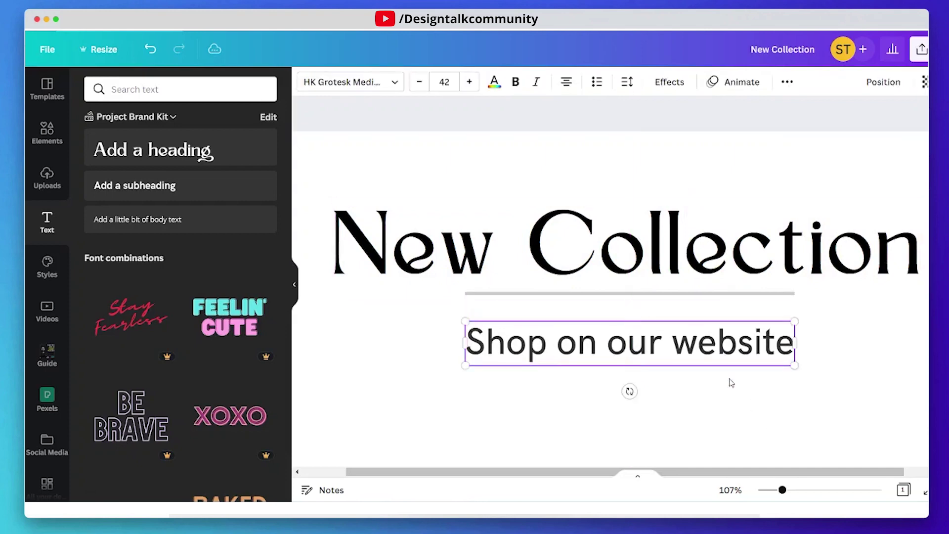
pyautogui.click(762, 412)
pyautogui.moveTo(782, 490); pyautogui.dragTo(766, 490)
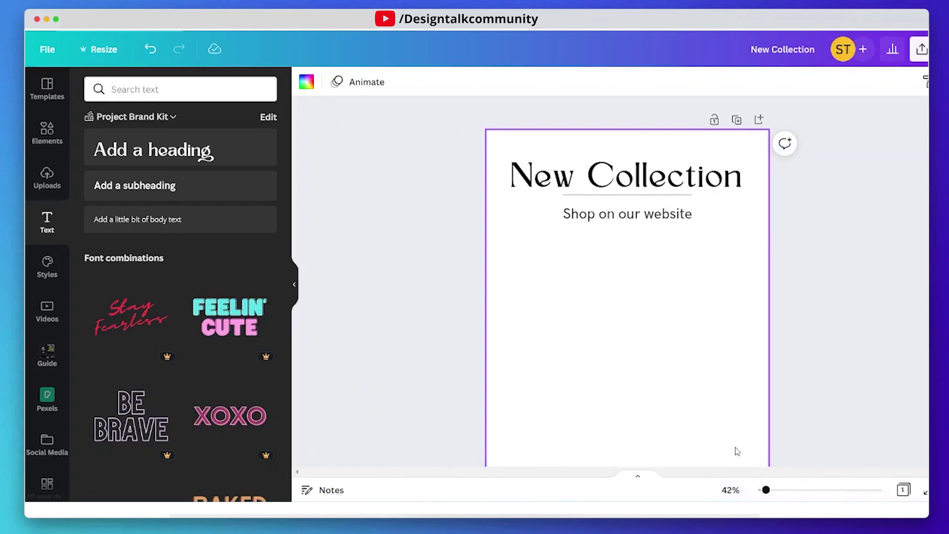
# Duplicate the subheading to the page bottom and change its text to 'Visit- Fashiontalk.com'
pyautogui.click(732, 489)
pyautogui.click(721, 432)
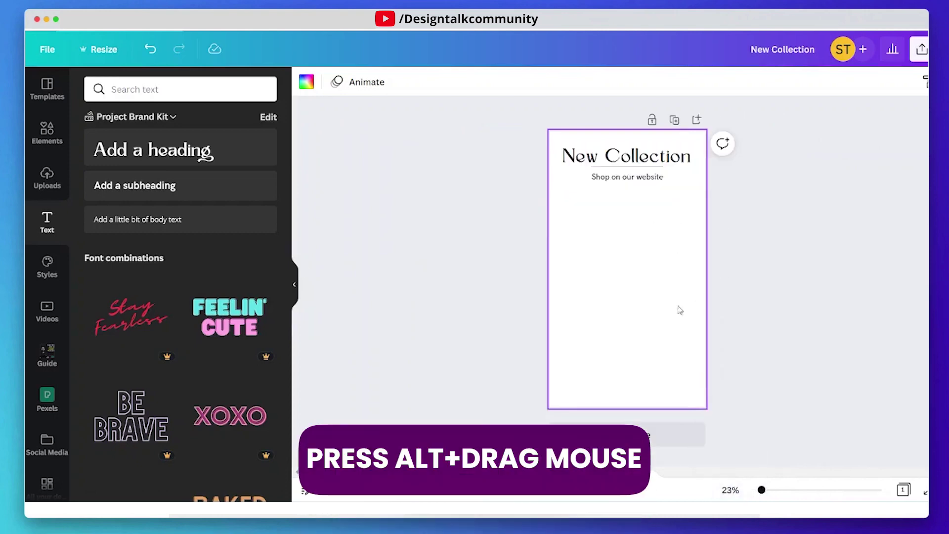
pyautogui.click(643, 178)
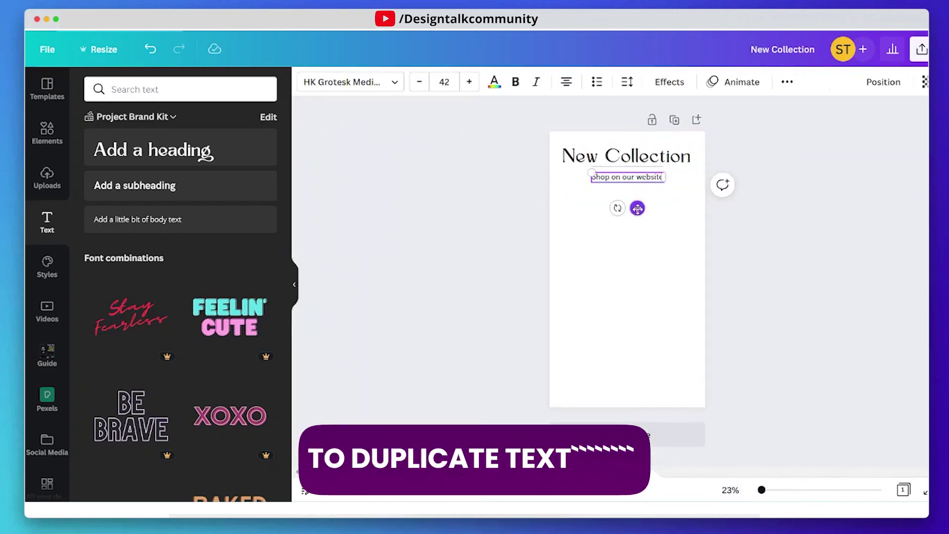
pyautogui.moveTo(636, 208); pyautogui.dragTo(636, 420)
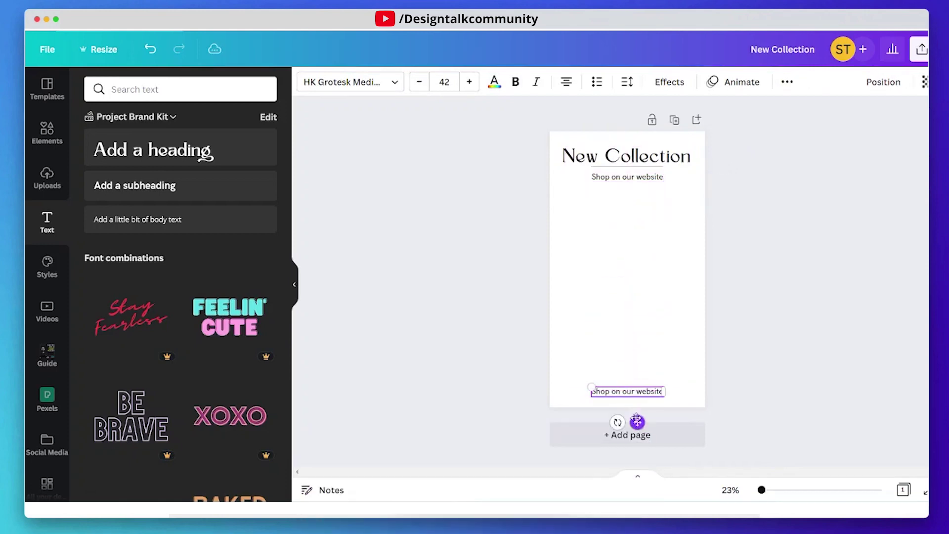
pyautogui.press('Escape')
pyautogui.click(634, 391)
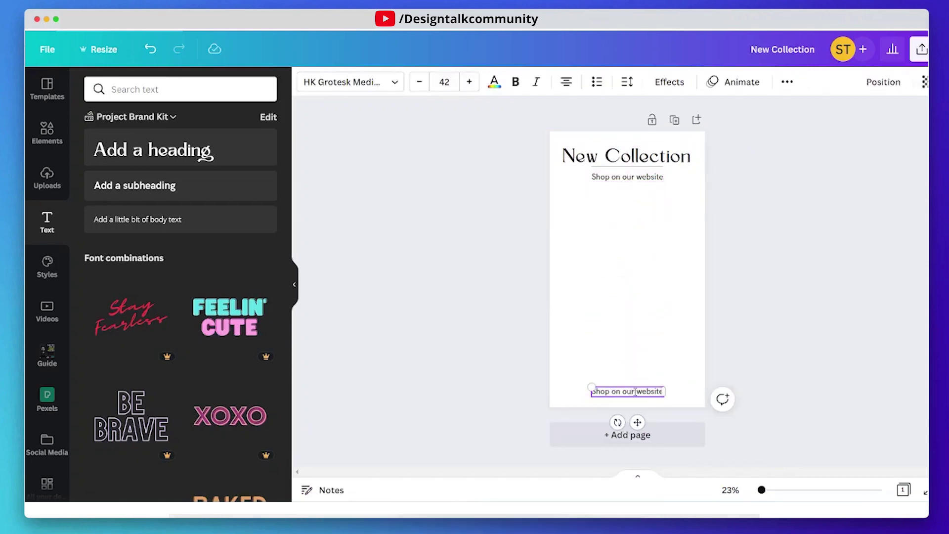
pyautogui.doubleClick(636, 390)
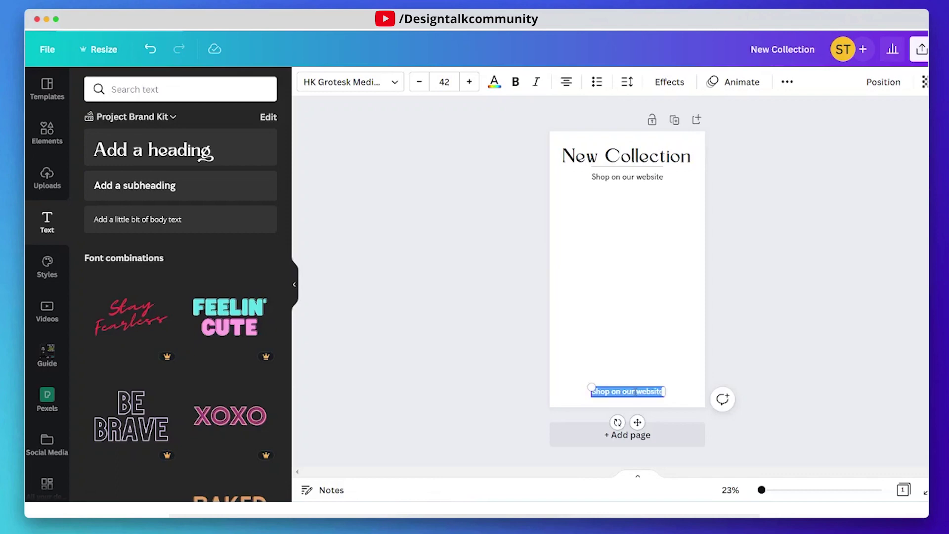
pyautogui.press('BackSpace')
pyautogui.write('Visit- Fast')
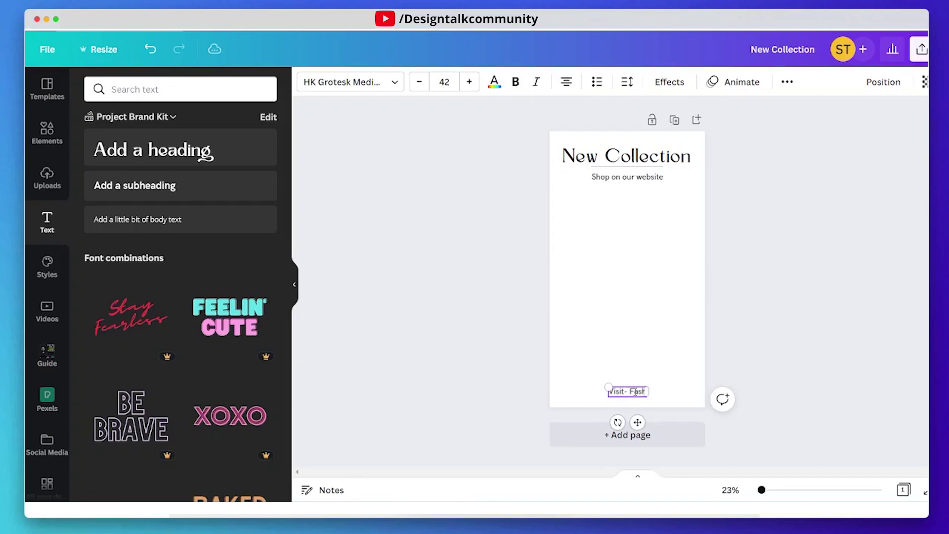
pyautogui.write('ionta')
pyautogui.write('lk.com')
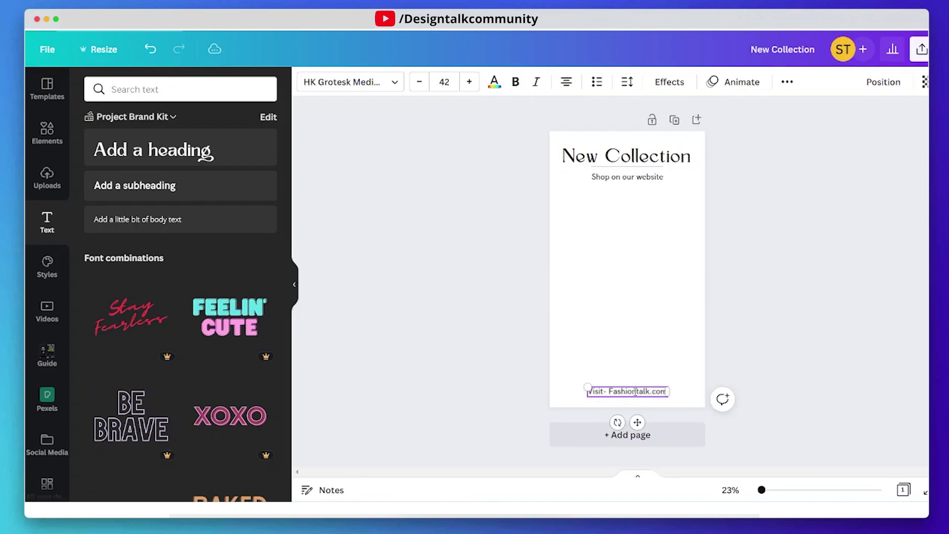
pyautogui.click(647, 335)
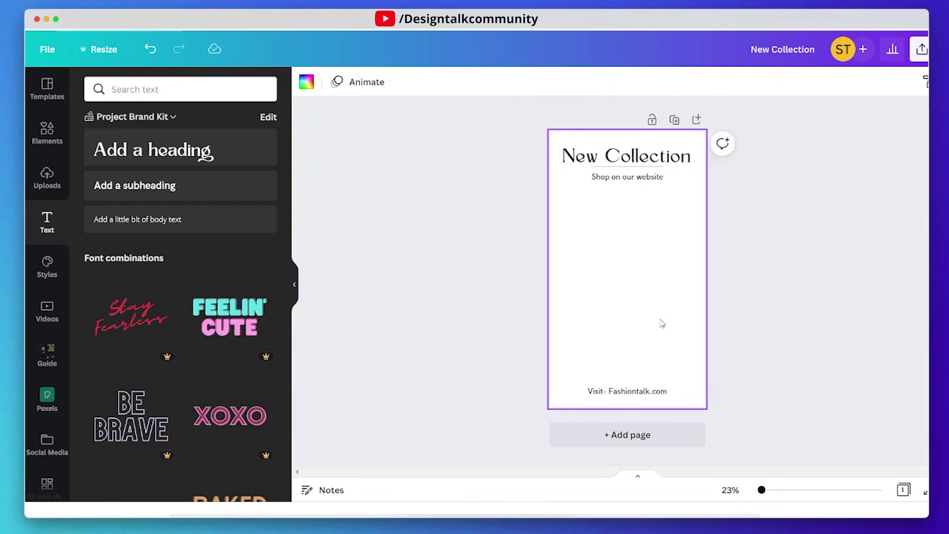
pyautogui.click(761, 304)
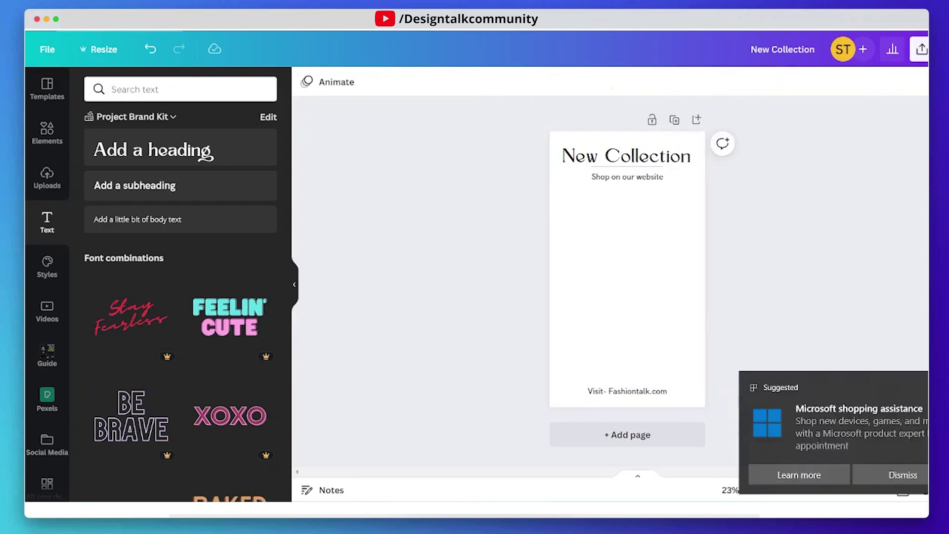
# Search Elements for 'blur gradient' and filter the results to photos
pyautogui.click(654, 310)
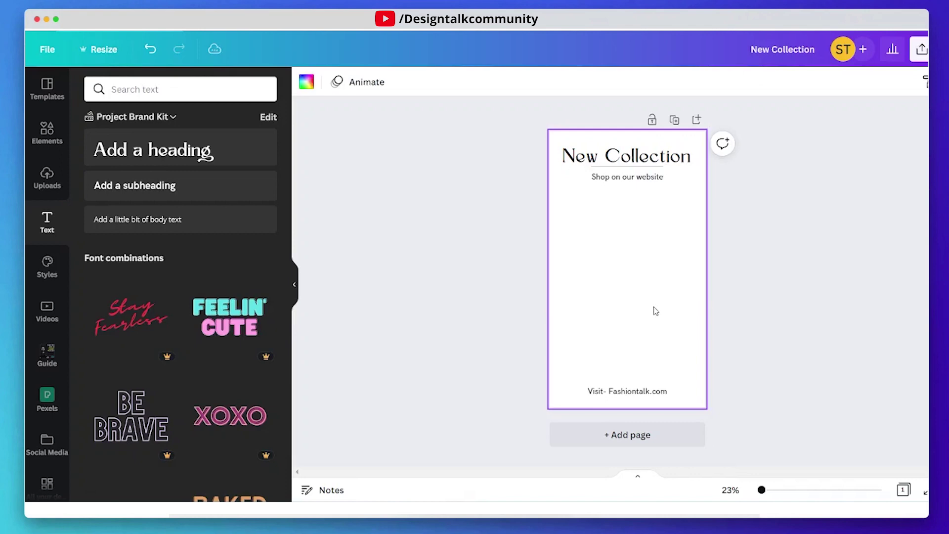
pyautogui.click(39, 128)
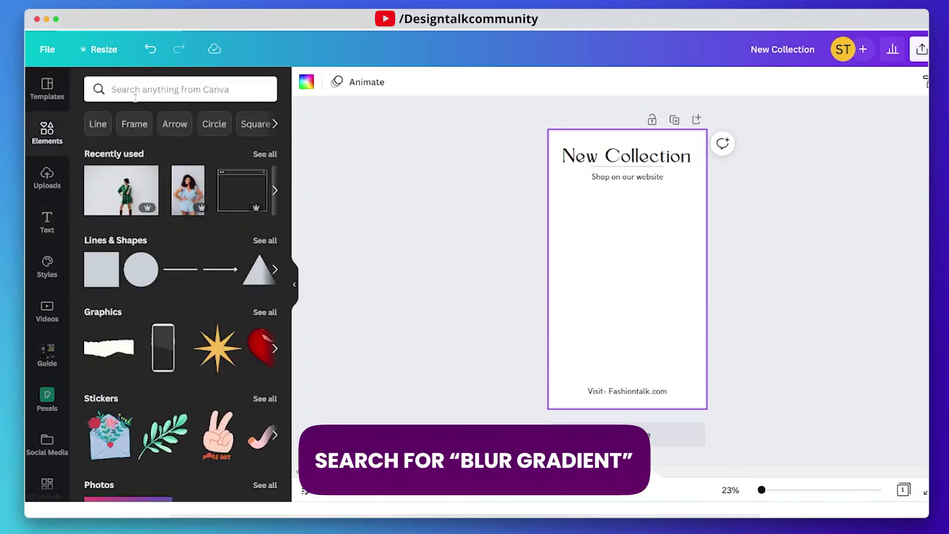
pyautogui.click(157, 89)
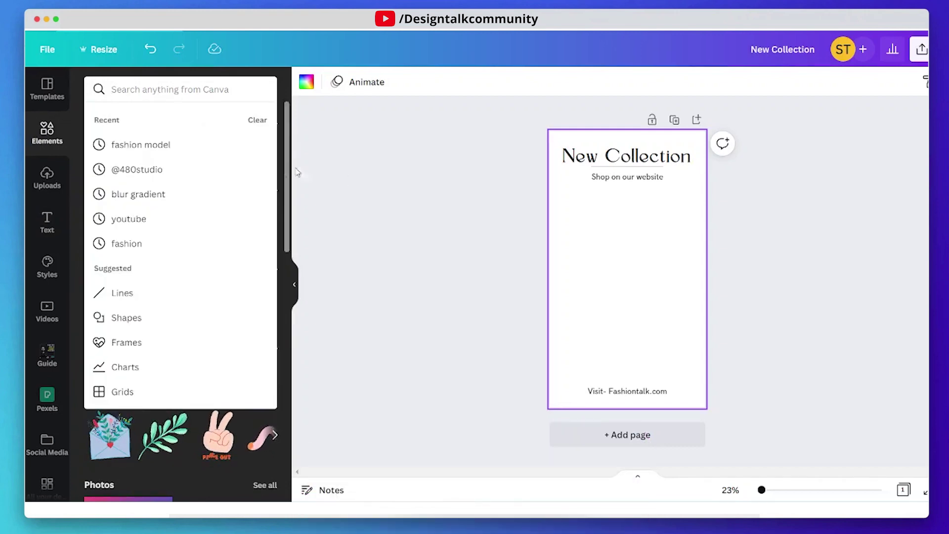
pyautogui.write('b')
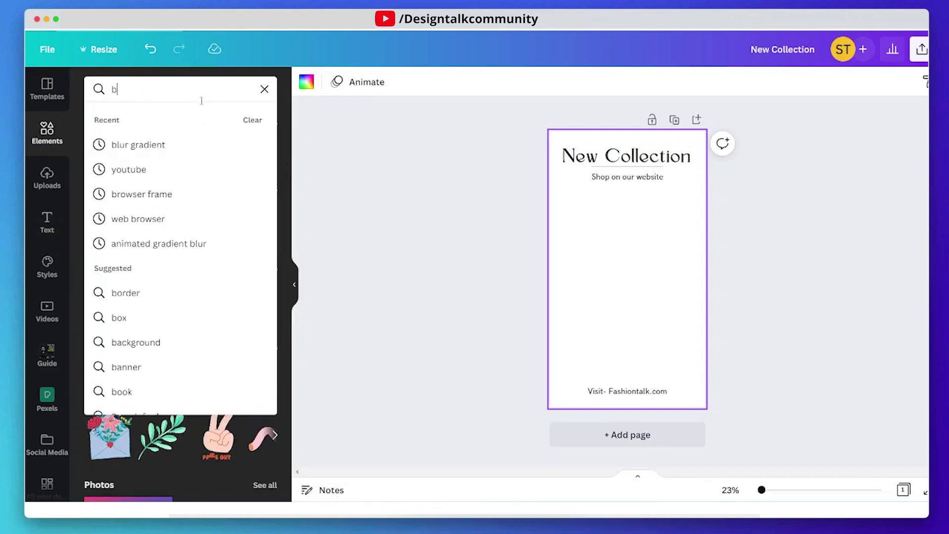
pyautogui.write('lur')
pyautogui.press('Down')
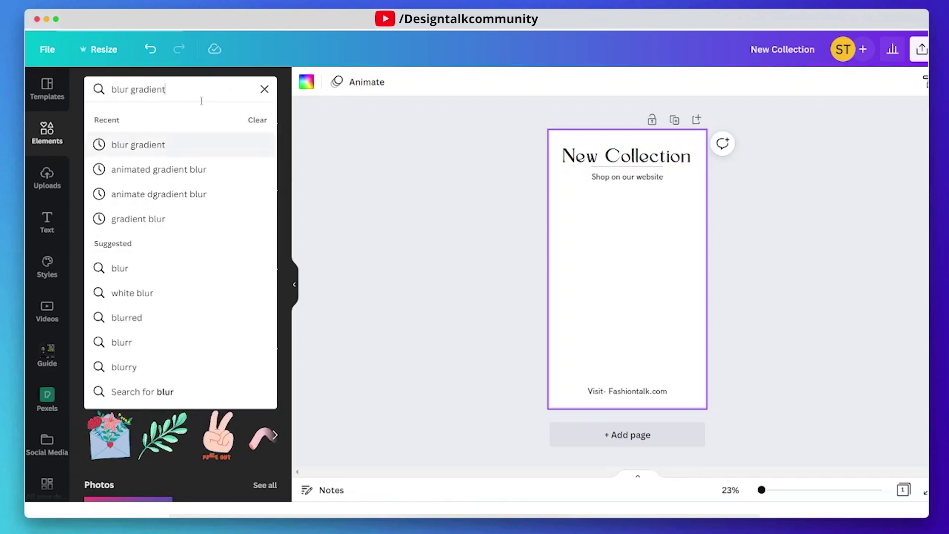
pyautogui.press('Return')
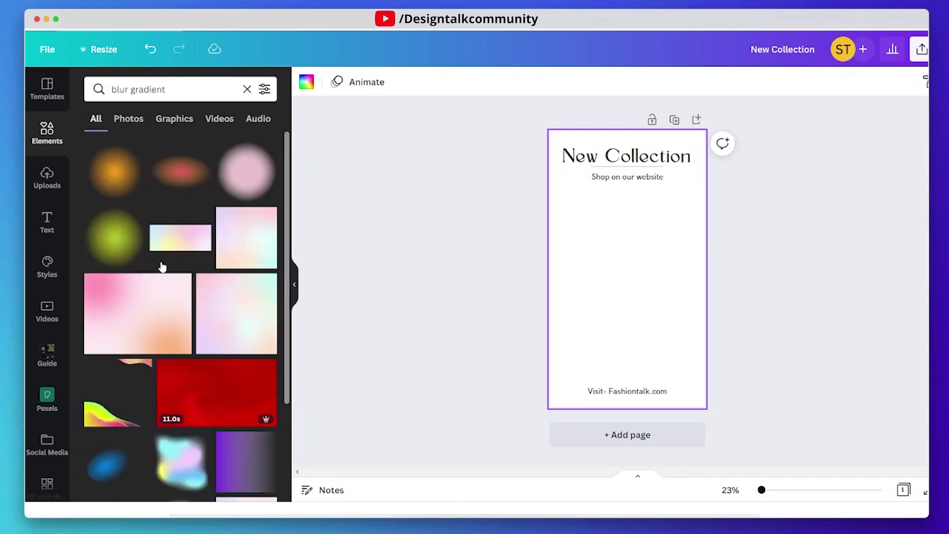
pyautogui.scroll(-3, 183, 317)
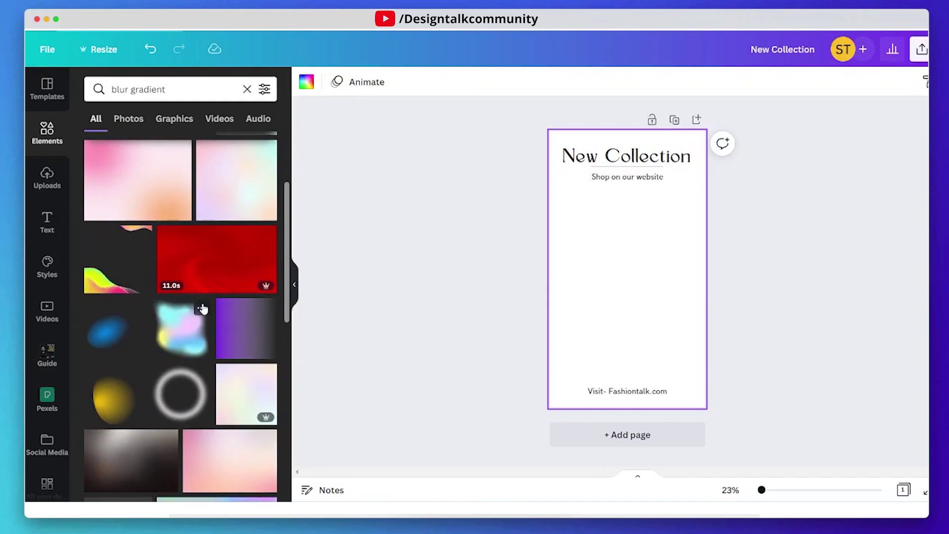
pyautogui.click(139, 122)
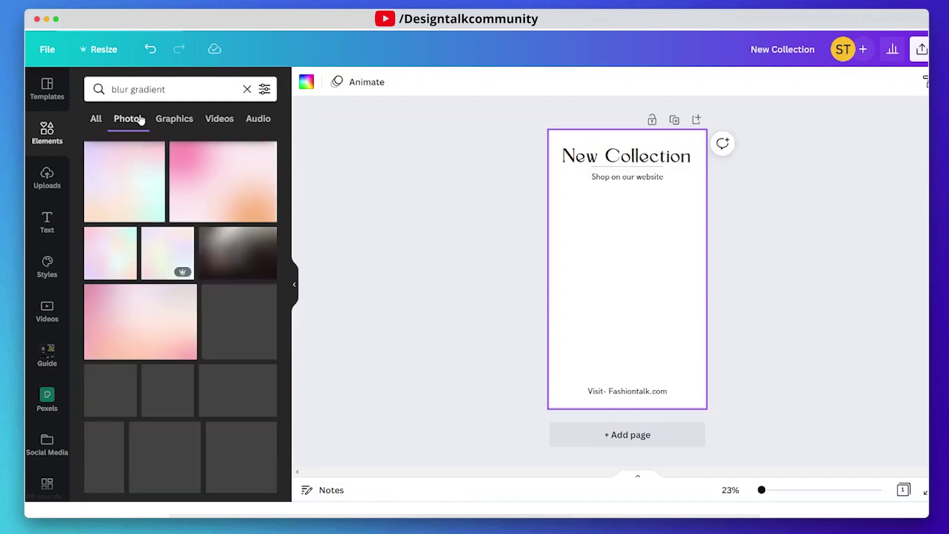
# Add a colourful gradient photo, rotate it to portrait, and set it as the background
pyautogui.click(245, 381)
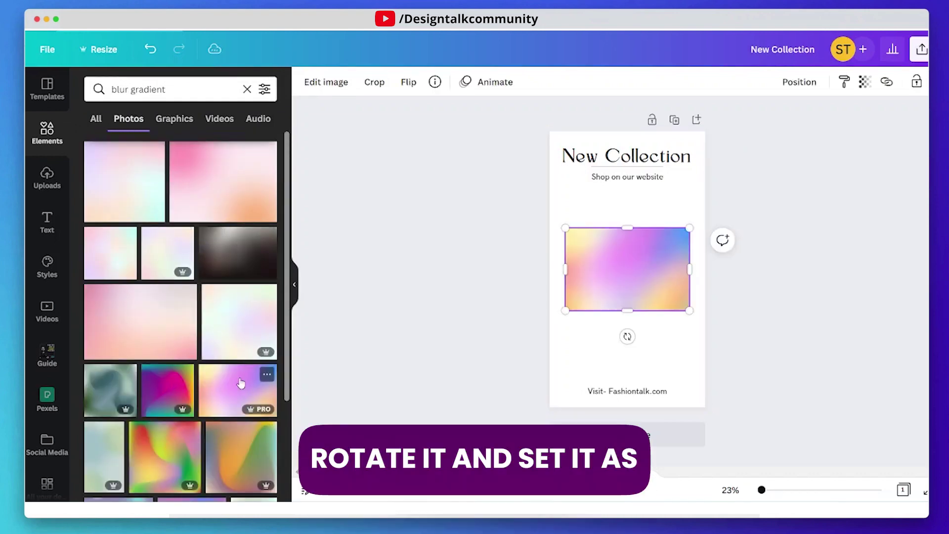
pyautogui.moveTo(628, 336); pyautogui.dragTo(556, 269)
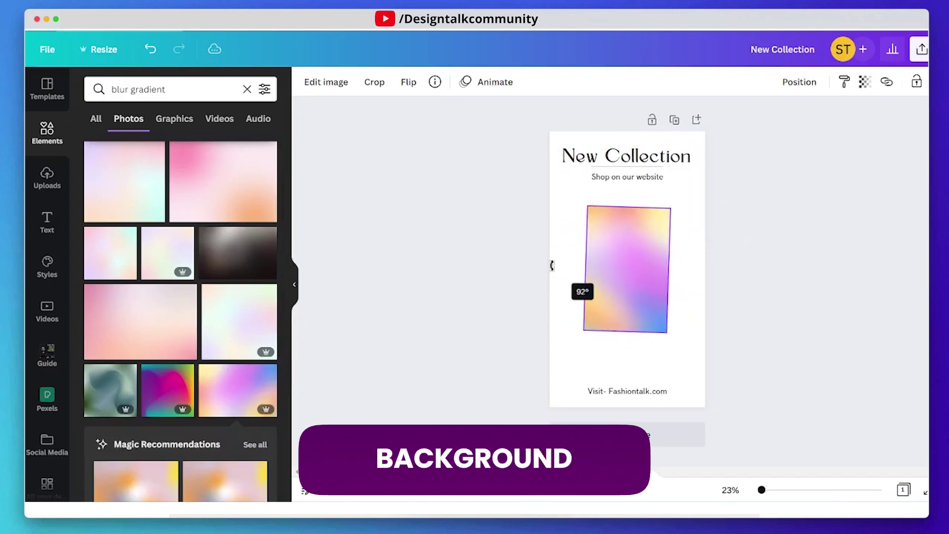
pyautogui.rightClick(619, 272)
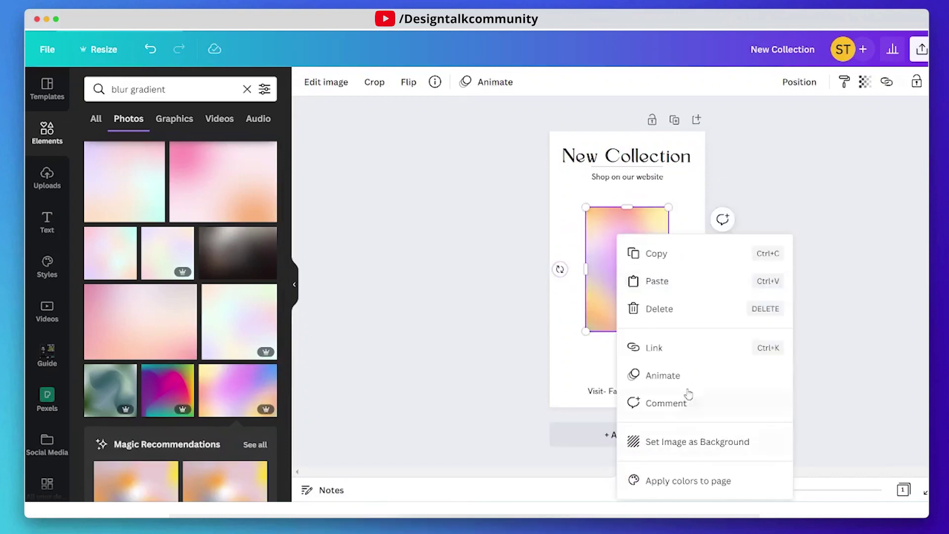
pyautogui.click(683, 443)
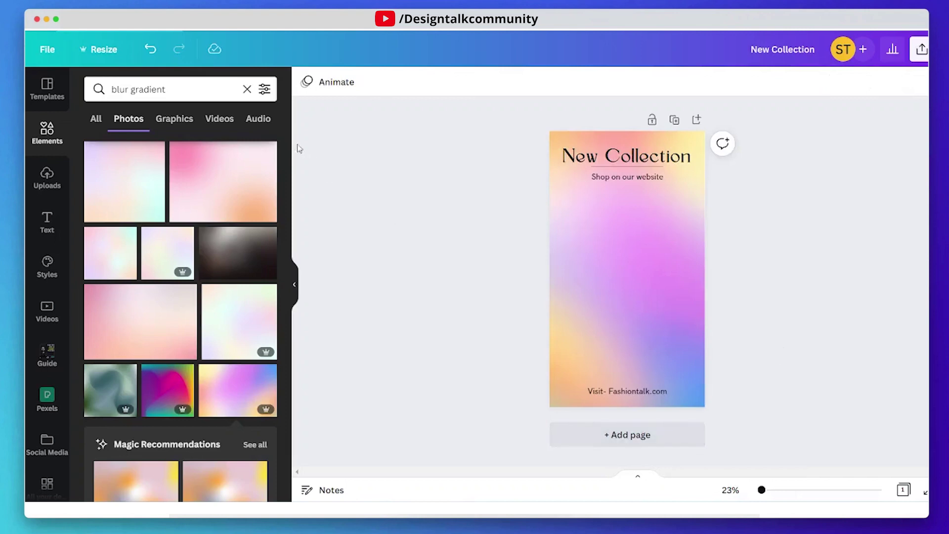
pyautogui.moveTo(144, 89); pyautogui.dragTo(113, 89)
pyautogui.moveTo(175, 89); pyautogui.dragTo(95, 89)
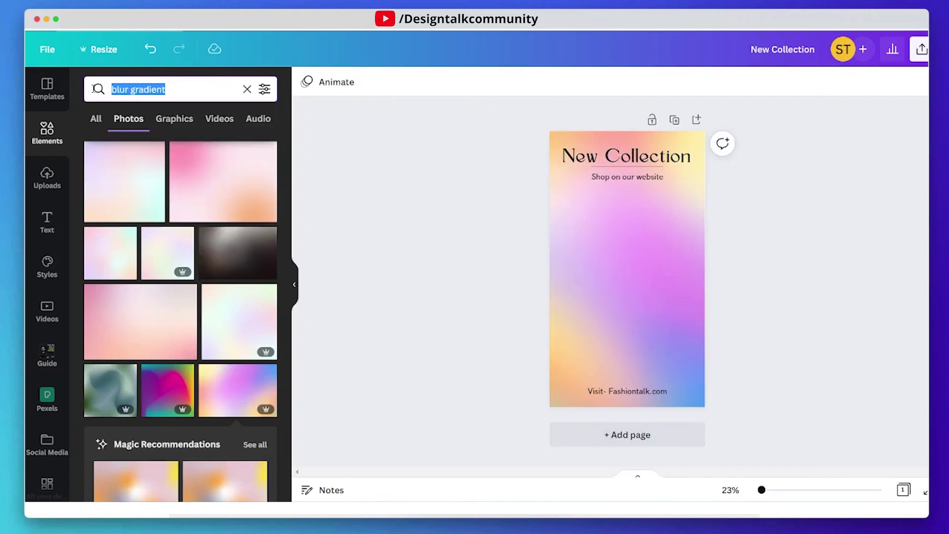
pyautogui.press('BackSpace')
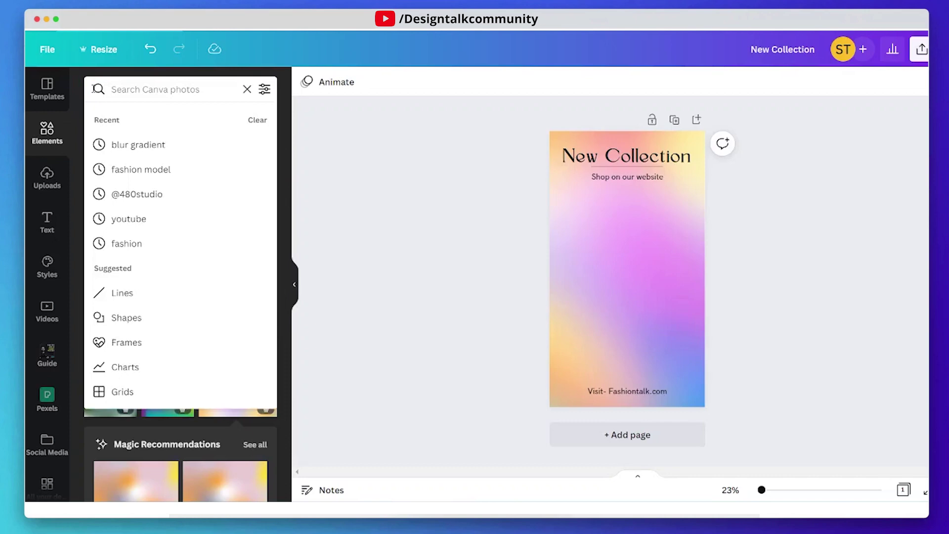
pyautogui.write('4')
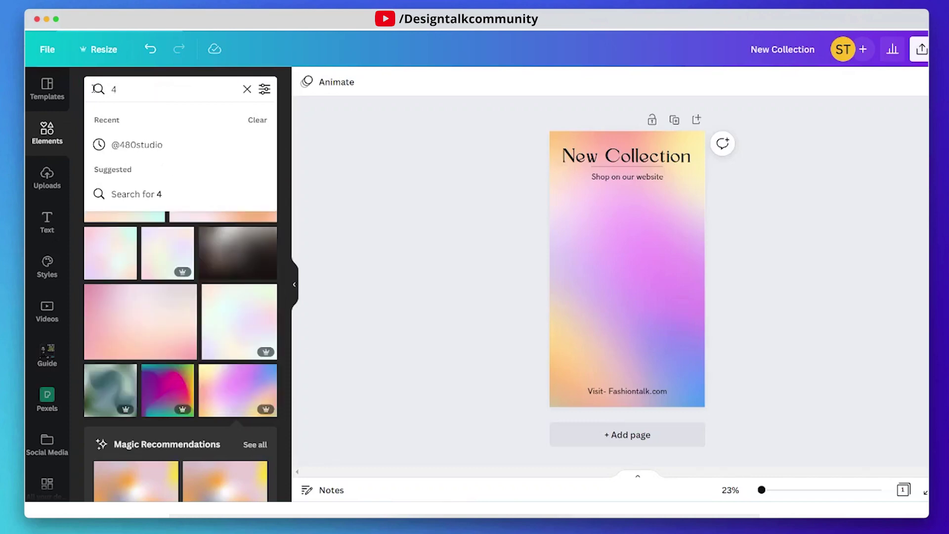
pyautogui.write('8')
pyautogui.press('Down')
pyautogui.press('Return')
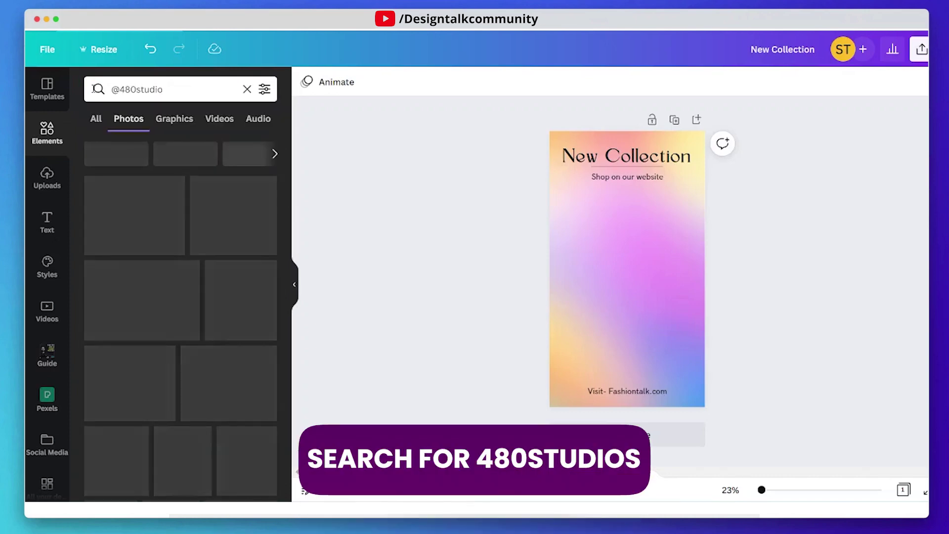
pyautogui.click(98, 121)
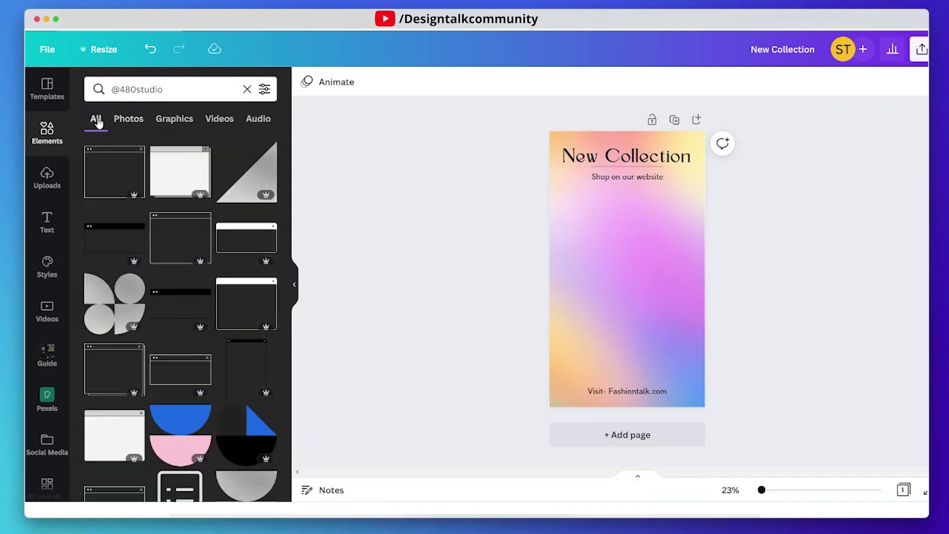
pyautogui.scroll(-2, 179, 303)
pyautogui.scroll(-3, 185, 327)
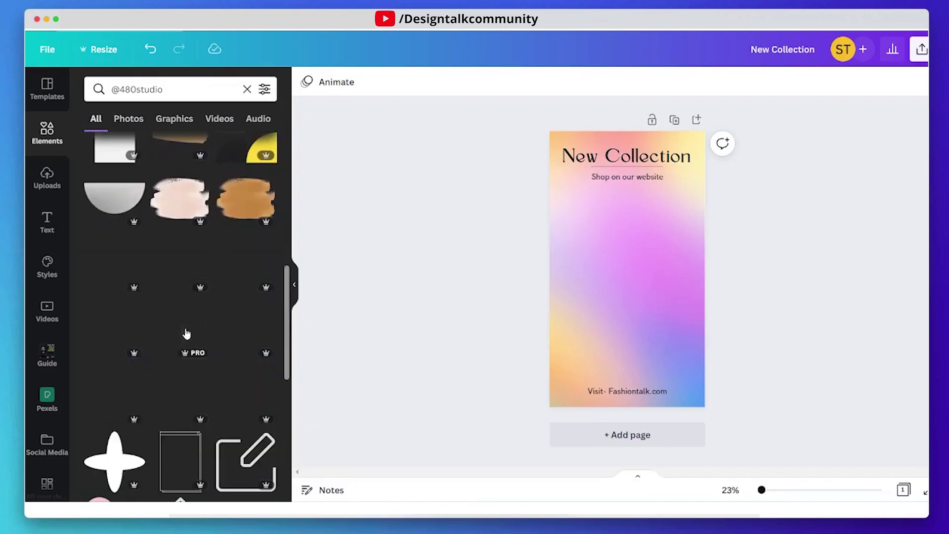
pyautogui.scroll(-3, 187, 333)
pyautogui.scroll(-1, 187, 333)
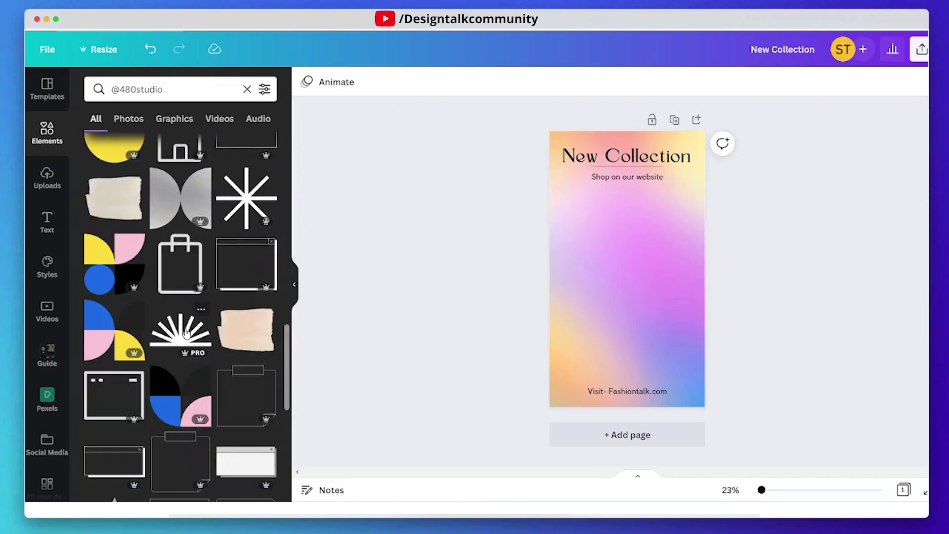
pyautogui.scroll(-2, 186, 334)
pyautogui.scroll(-1, 186, 333)
pyautogui.scroll(-2, 187, 334)
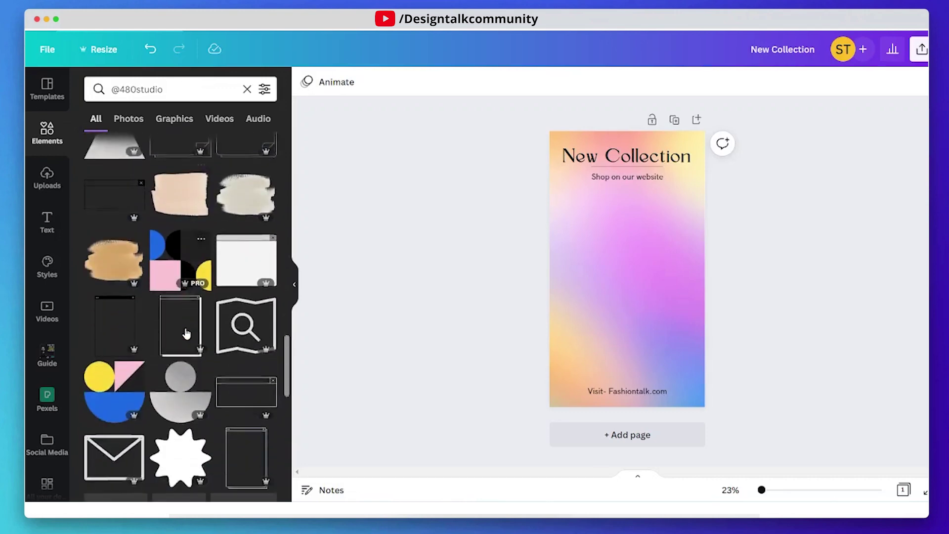
pyautogui.scroll(-1, 187, 334)
pyautogui.scroll(-4, 187, 333)
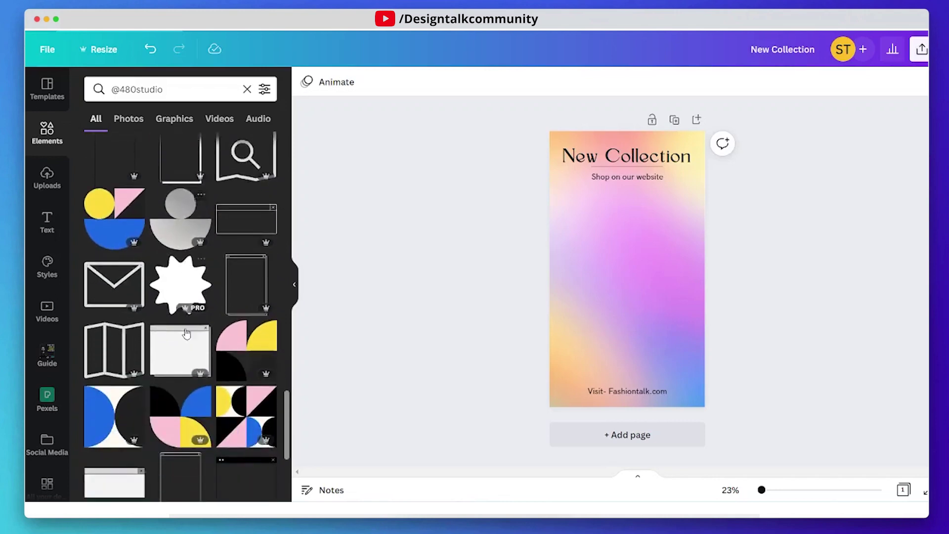
pyautogui.scroll(-3, 182, 330)
pyautogui.scroll(-2, 178, 326)
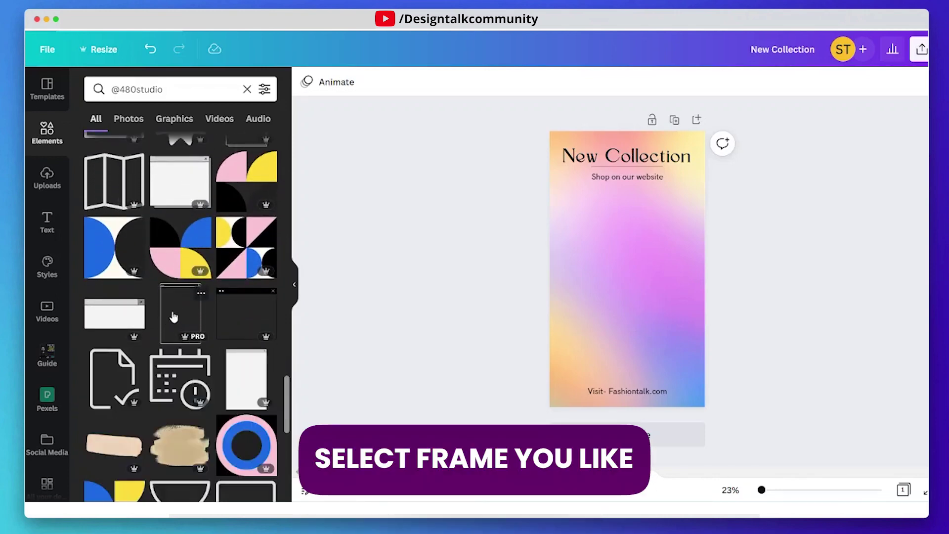
pyautogui.click(173, 317)
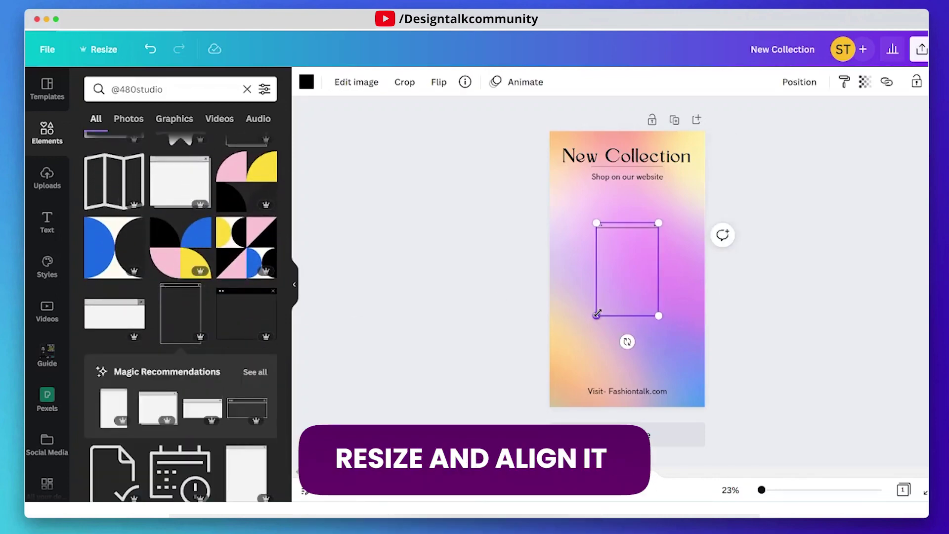
# Enlarge the window frame and centre it on the page
pyautogui.moveTo(597, 314); pyautogui.dragTo(568, 349)
pyautogui.moveTo(620, 303); pyautogui.dragTo(636, 282)
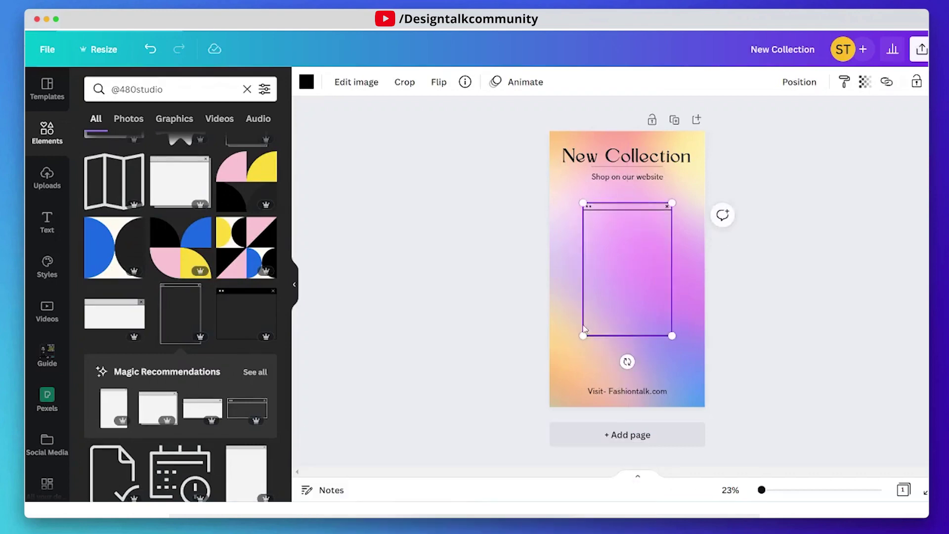
pyautogui.moveTo(566, 339); pyautogui.dragTo(554, 351)
pyautogui.moveTo(631, 302); pyautogui.dragTo(635, 299)
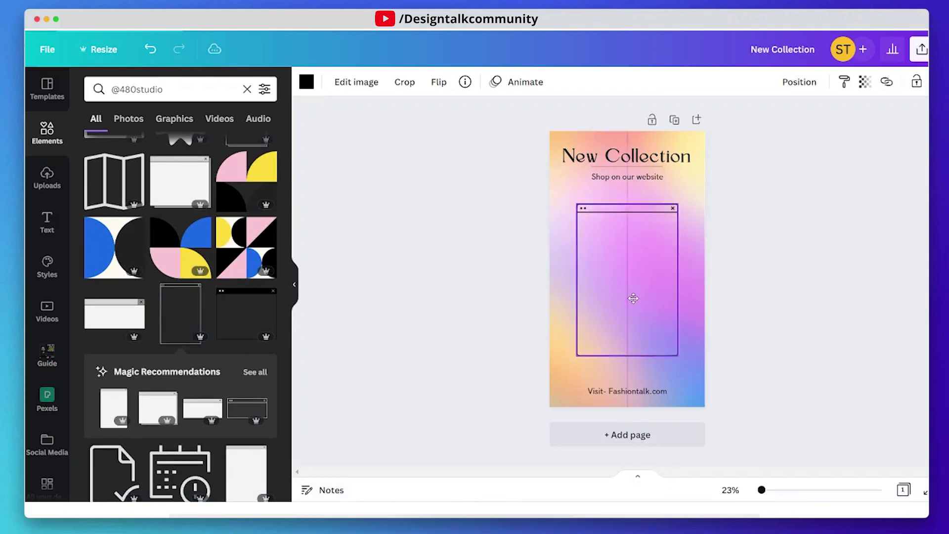
pyautogui.moveTo(636, 299); pyautogui.dragTo(635, 303)
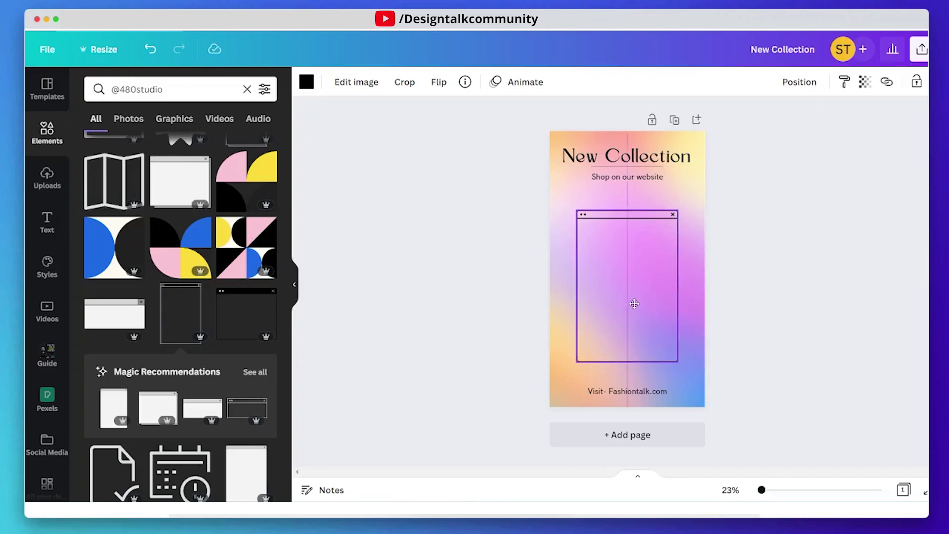
pyautogui.click(839, 281)
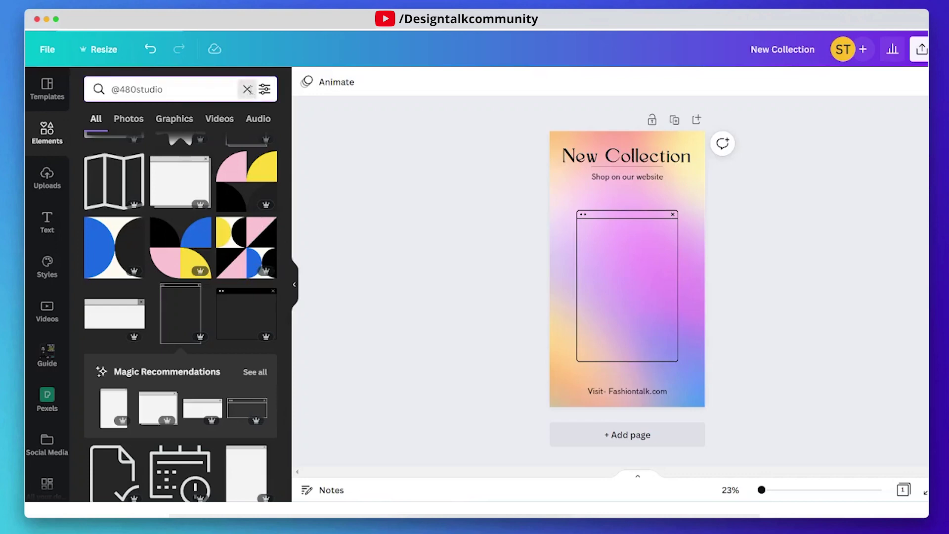
pyautogui.click(247, 89)
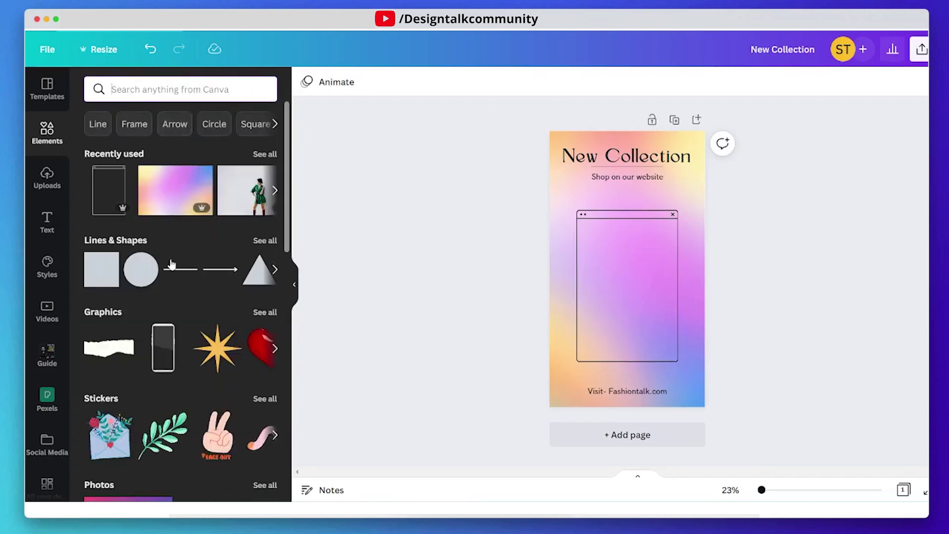
pyautogui.scroll(-5, 176, 260)
pyautogui.scroll(-5, 178, 265)
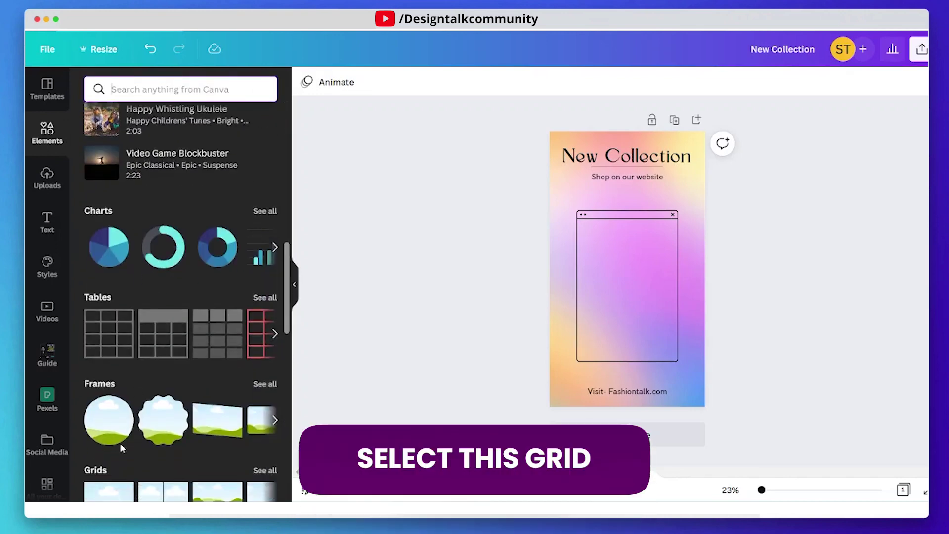
pyautogui.scroll(-3, 213, 406)
# Add a single-image grid, fit it inside the window frame, and bring it forward
pyautogui.click(108, 393)
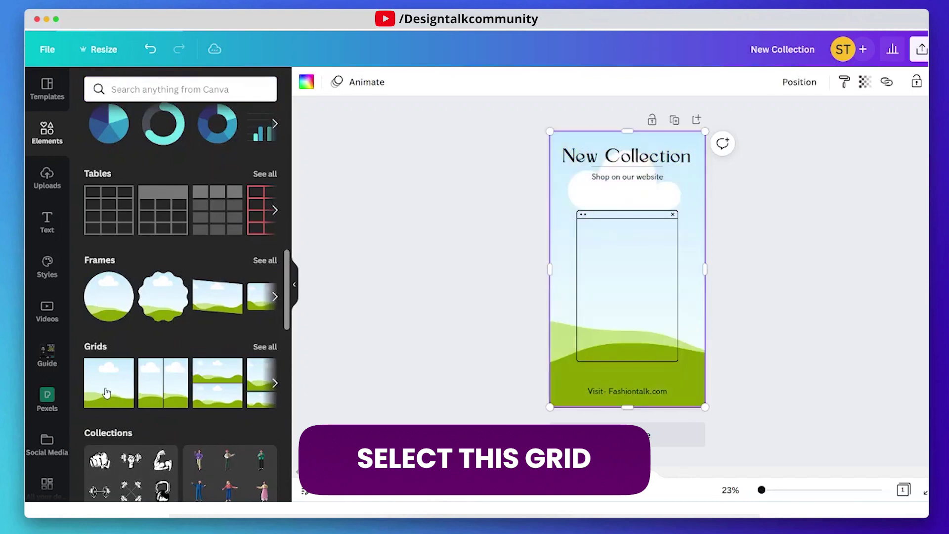
pyautogui.moveTo(549, 130); pyautogui.dragTo(579, 218)
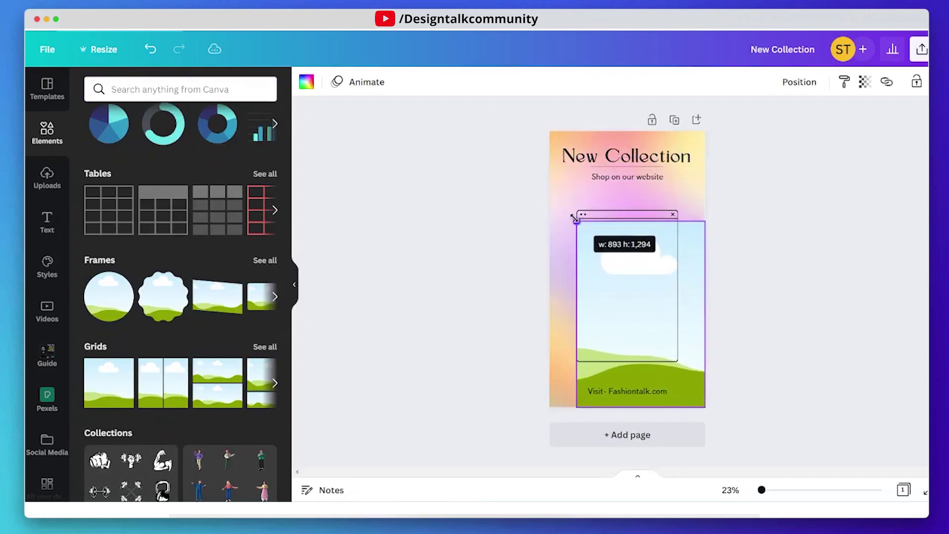
pyautogui.moveTo(704, 312); pyautogui.dragTo(675, 310)
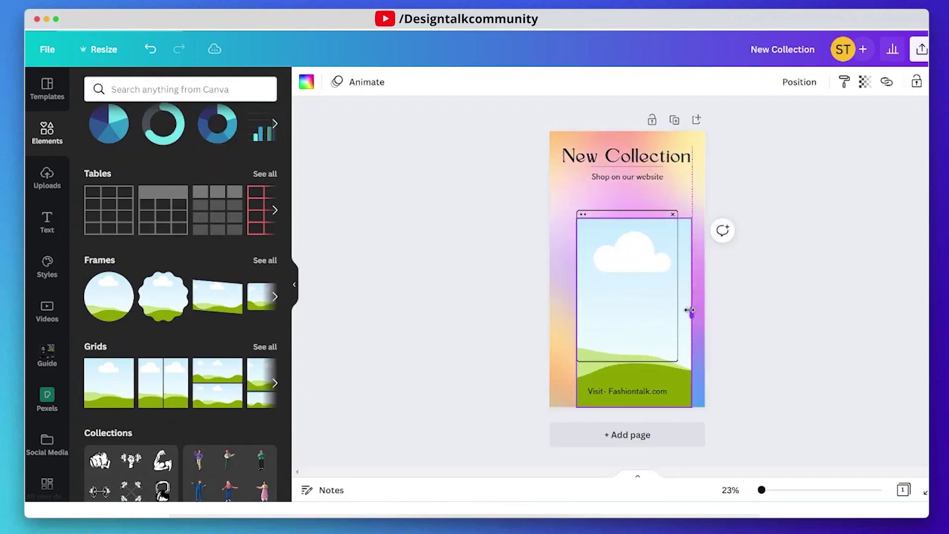
pyautogui.moveTo(627, 407); pyautogui.dragTo(629, 360)
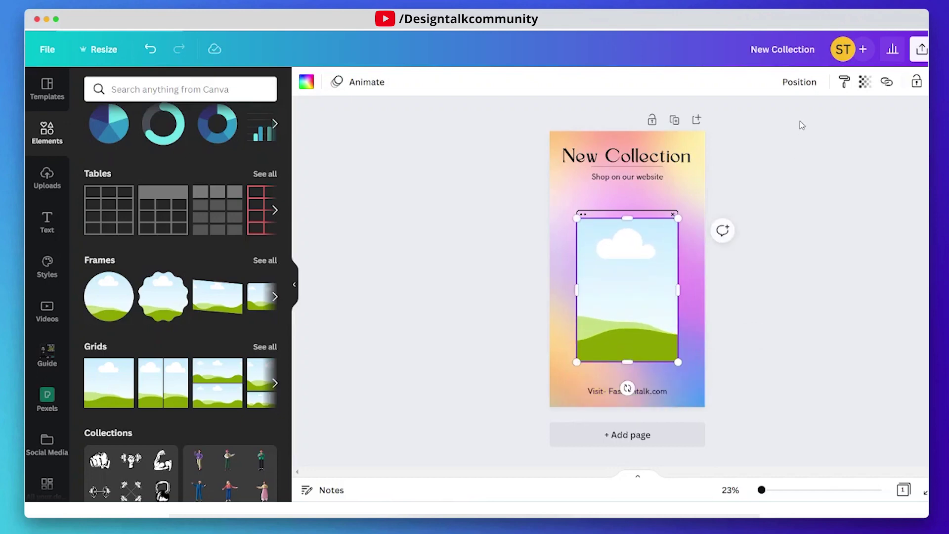
pyautogui.click(807, 90)
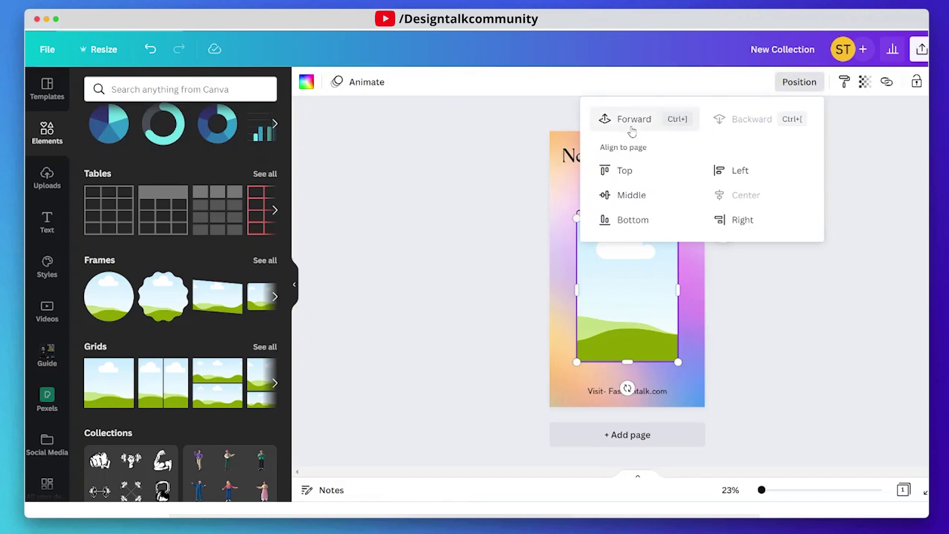
pyautogui.click(629, 125)
pyautogui.click(801, 311)
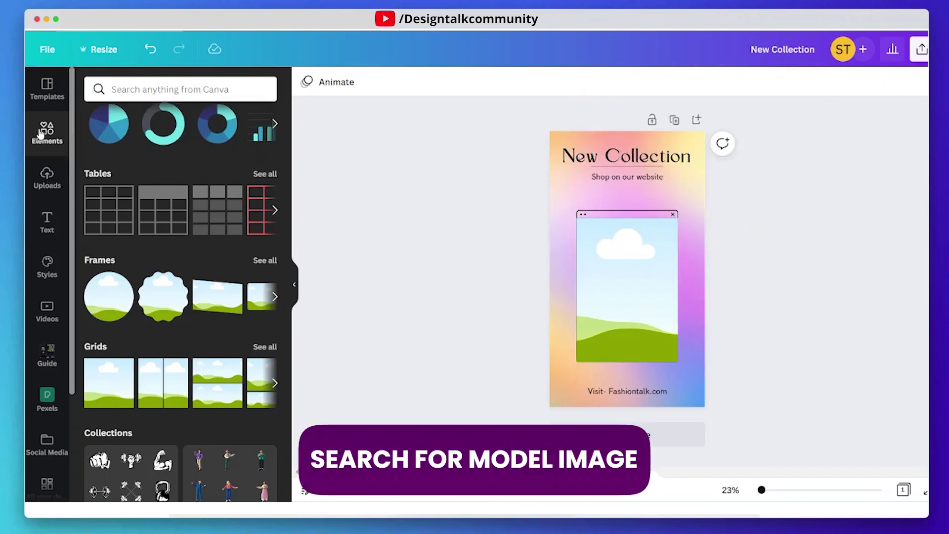
# Search the Pexels app for fashion model photos
pyautogui.click(123, 87)
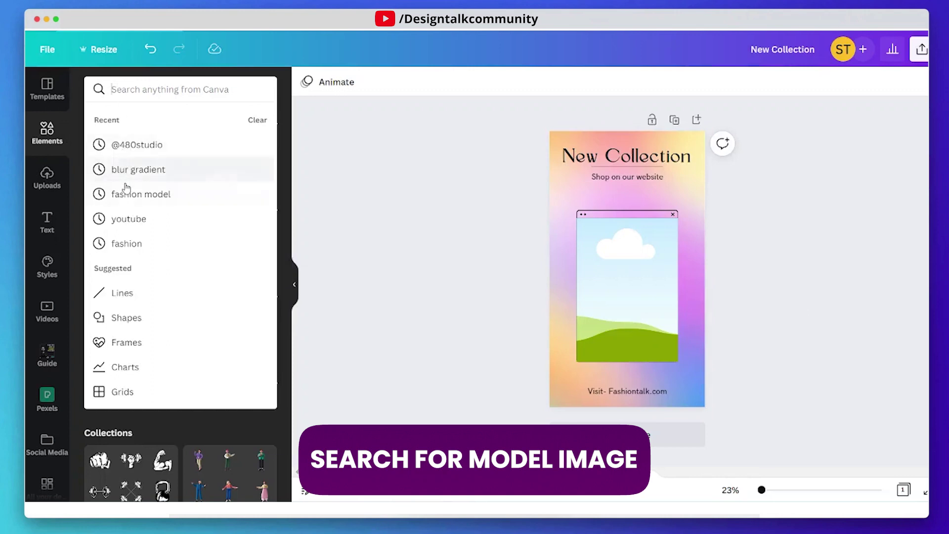
pyautogui.click(141, 194)
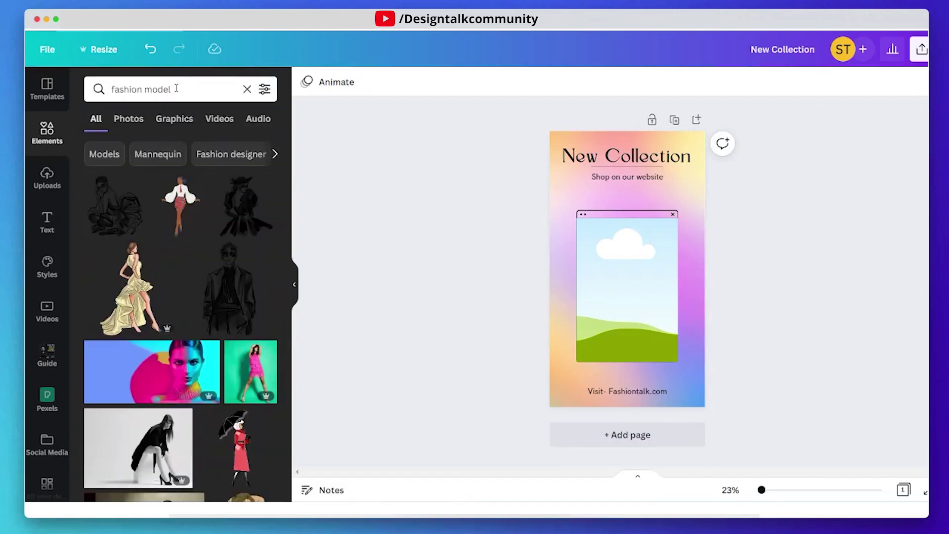
pyautogui.click(128, 120)
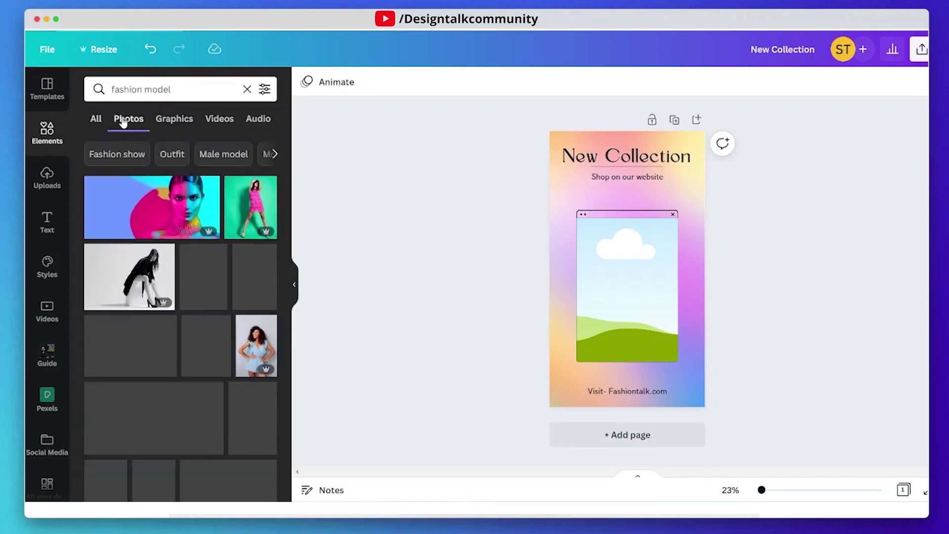
pyautogui.scroll(-2, 211, 375)
pyautogui.scroll(-3, 211, 374)
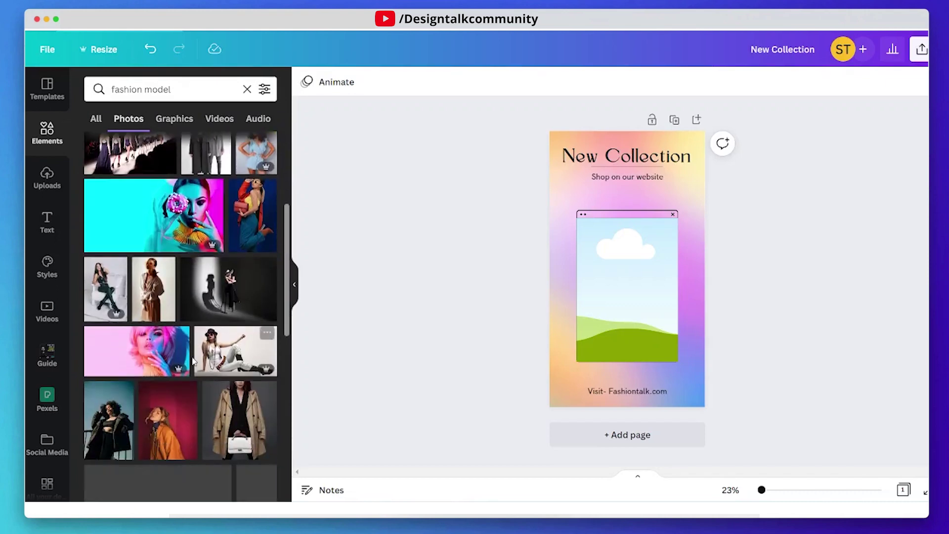
pyautogui.scroll(-3, 41, 483)
pyautogui.click(45, 479)
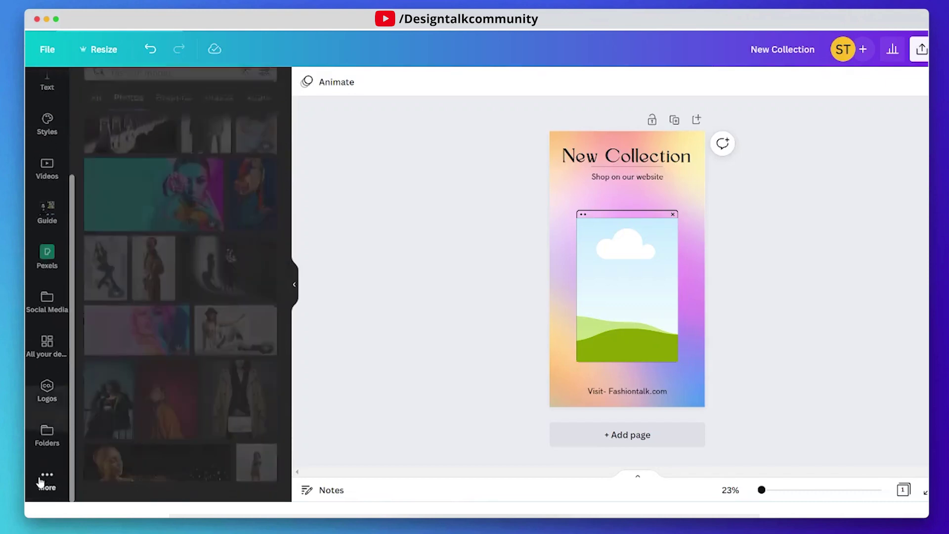
pyautogui.scroll(-3, 192, 371)
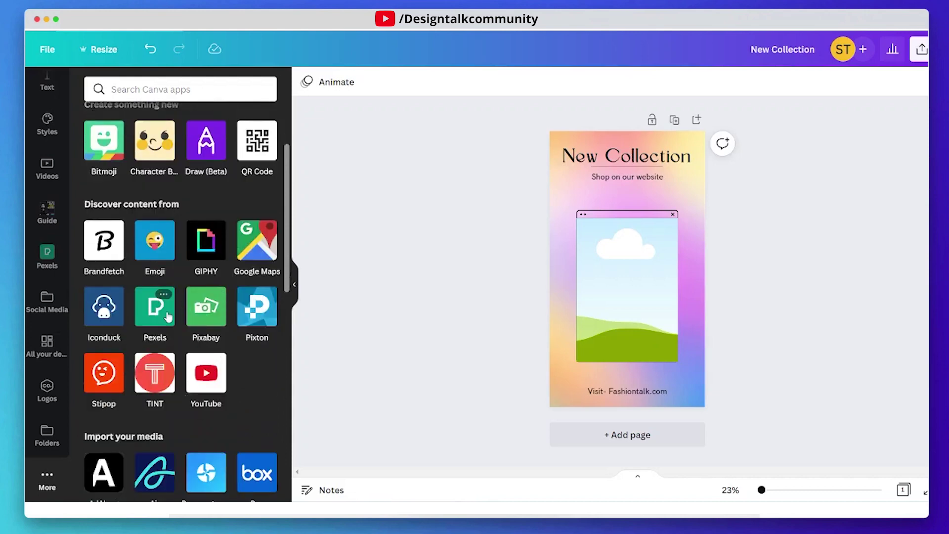
pyautogui.click(168, 317)
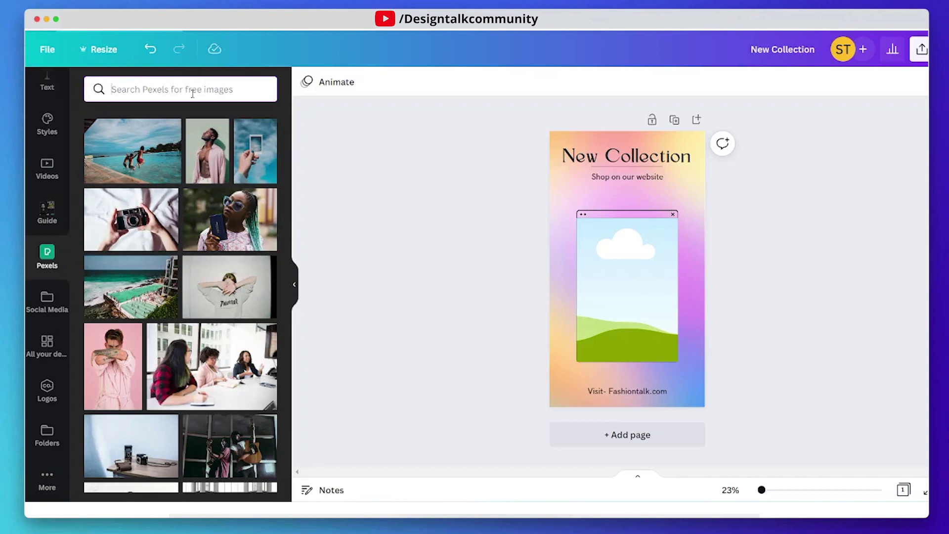
pyautogui.write('fashion model')
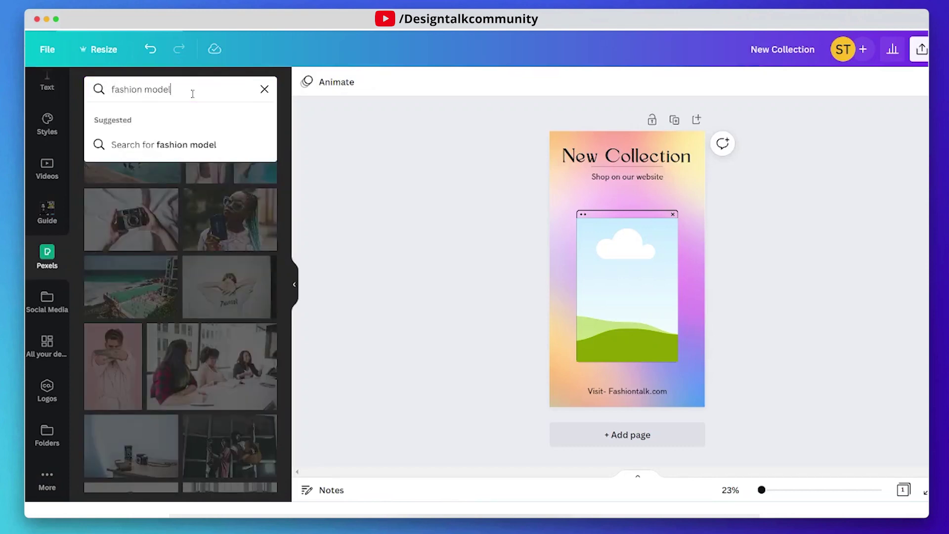
pyautogui.press('Return')
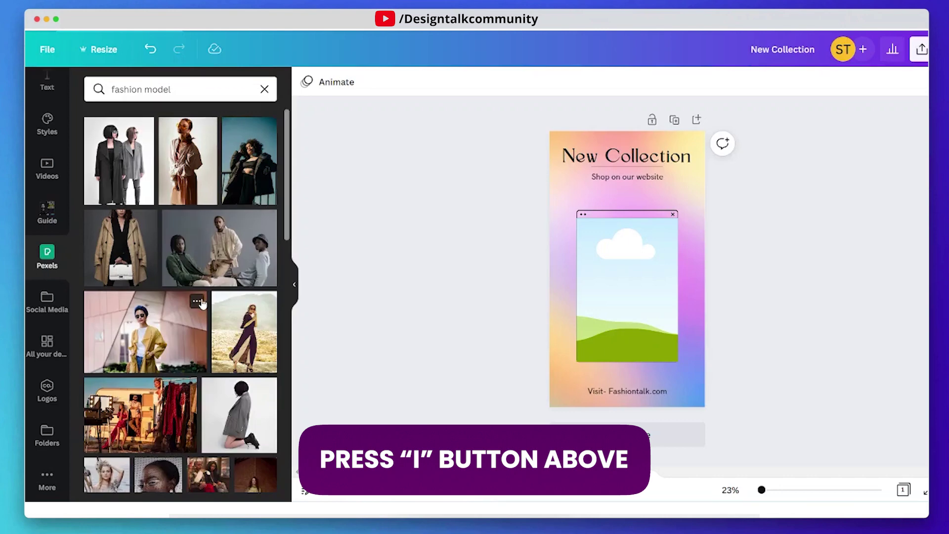
pyautogui.scroll(-5, 202, 303)
pyautogui.scroll(-2, 203, 304)
pyautogui.scroll(-1, 202, 304)
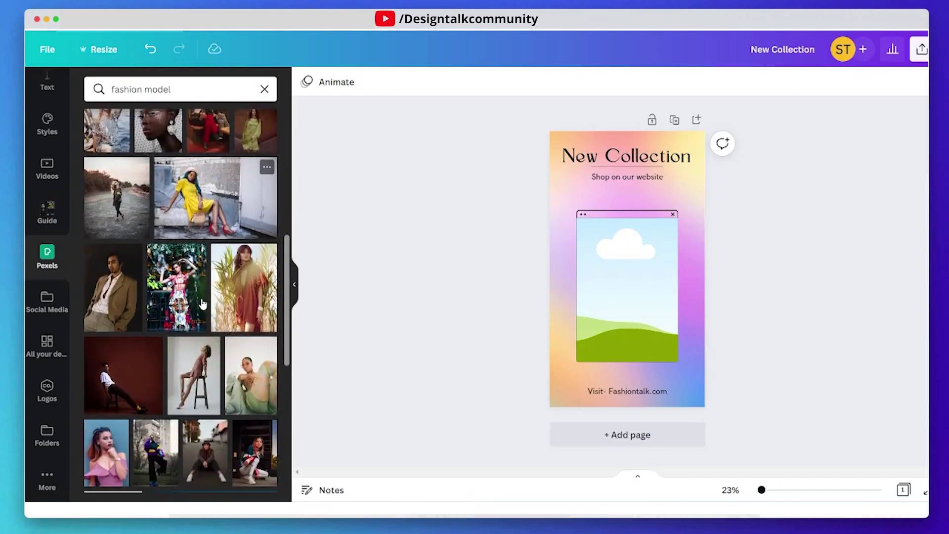
pyautogui.scroll(-3, 202, 303)
pyautogui.scroll(-1, 202, 305)
pyautogui.scroll(-2, 203, 305)
pyautogui.scroll(-2, 201, 302)
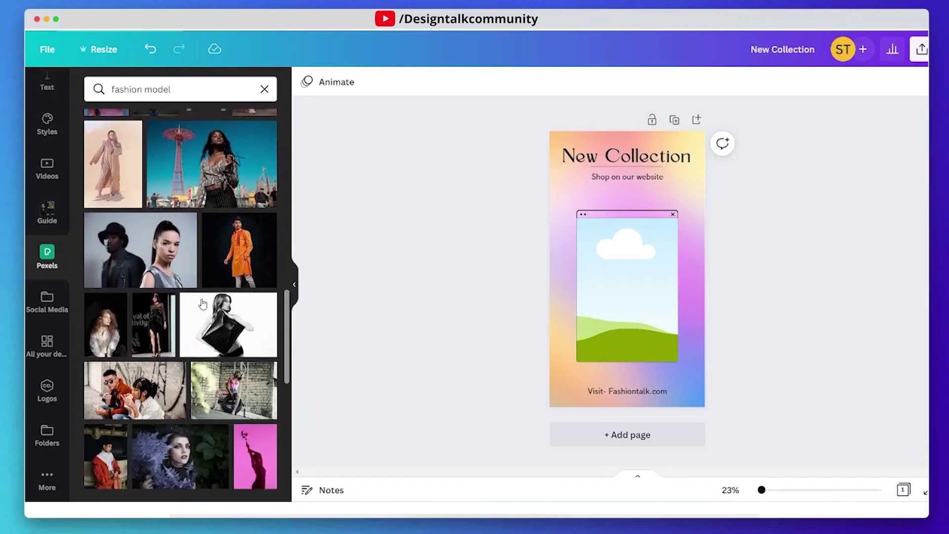
pyautogui.scroll(2, 201, 302)
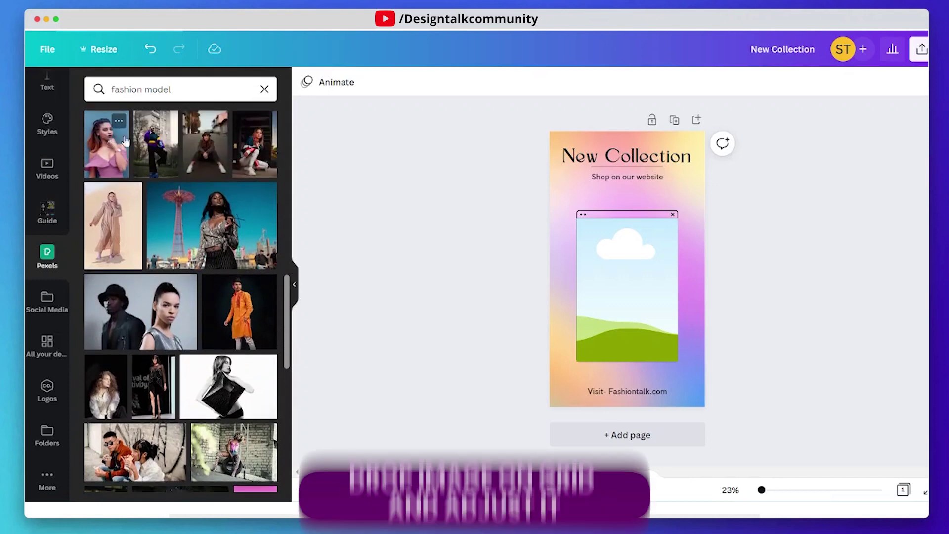
# Drop the woman-in-pink photo into the frame and send it one layer backward
pyautogui.moveTo(101, 141); pyautogui.dragTo(642, 285)
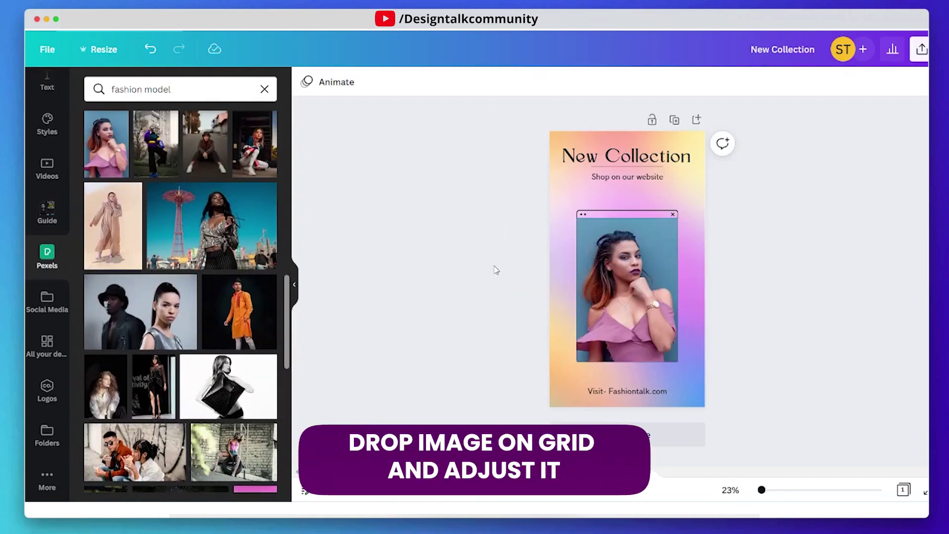
pyautogui.scroll(-2, 266, 309)
pyautogui.scroll(-2, 265, 309)
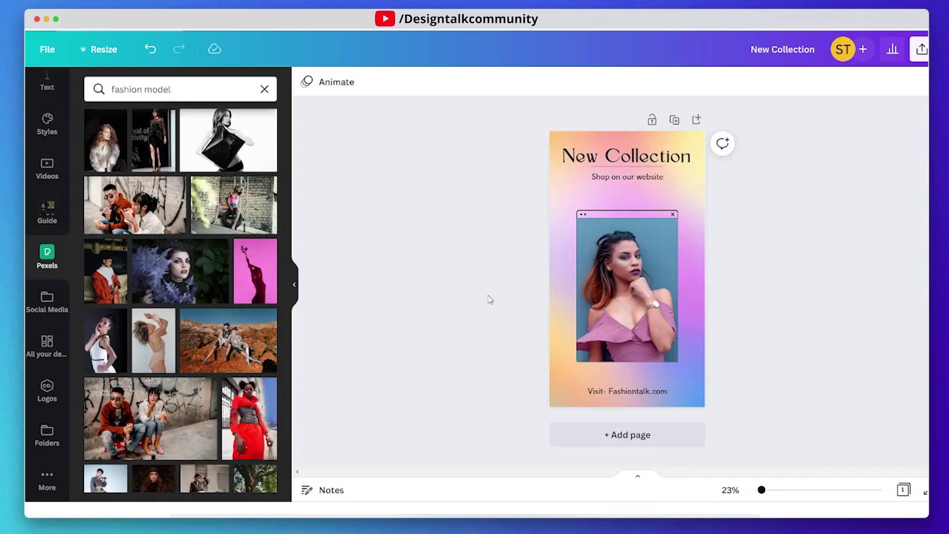
pyautogui.click(660, 297)
pyautogui.rightClick(660, 296)
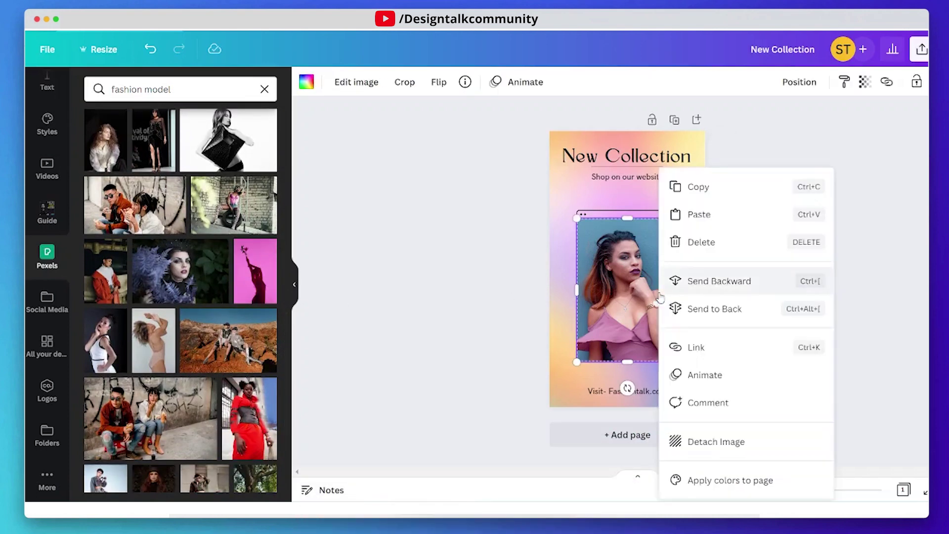
pyautogui.click(722, 285)
pyautogui.click(860, 284)
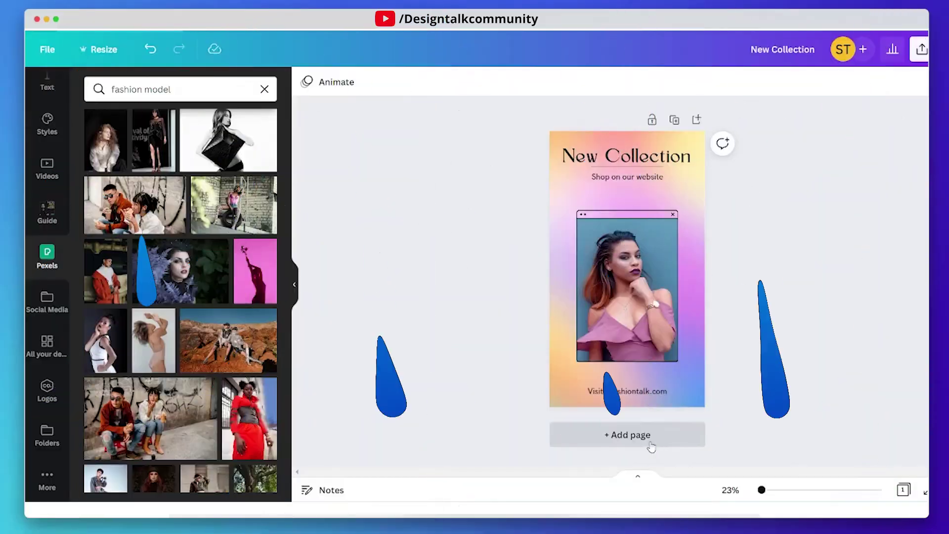
# Add a second page and fill its background with the yellow Brand Kit colour
pyautogui.click(649, 444)
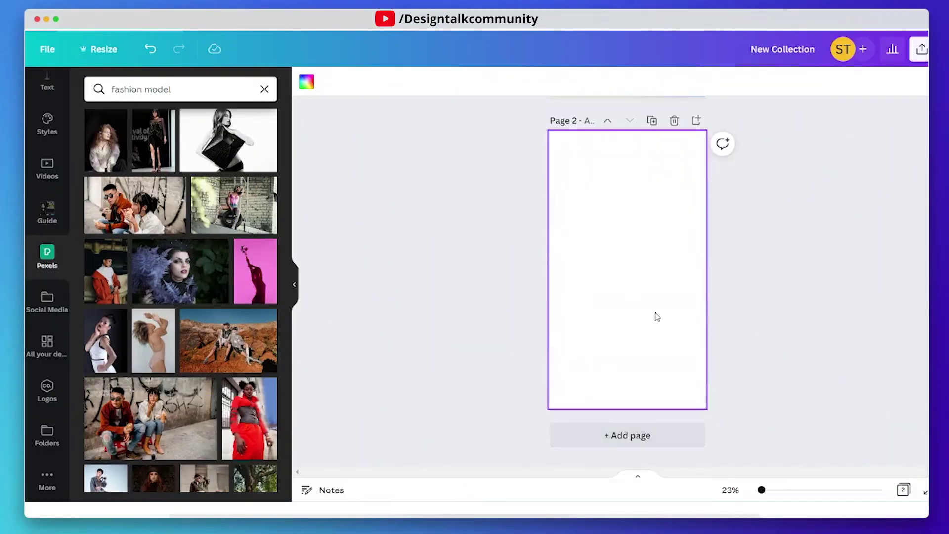
pyautogui.click(306, 80)
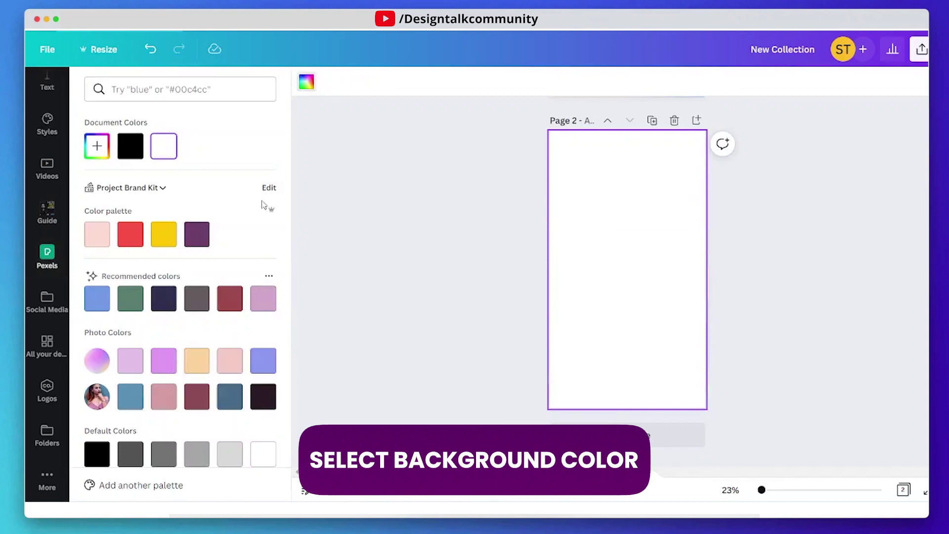
pyautogui.click(163, 235)
pyautogui.click(97, 145)
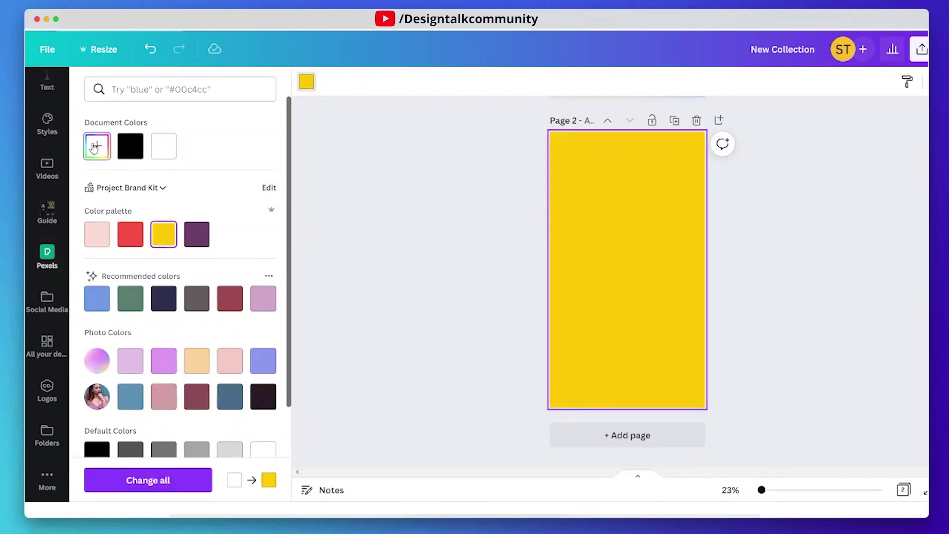
pyautogui.click(584, 266)
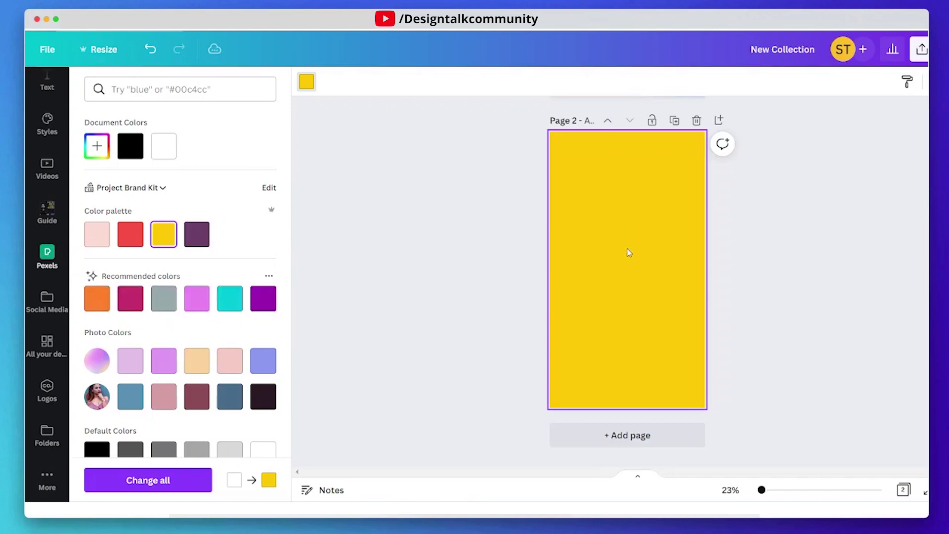
pyautogui.scroll(5, 730, 267)
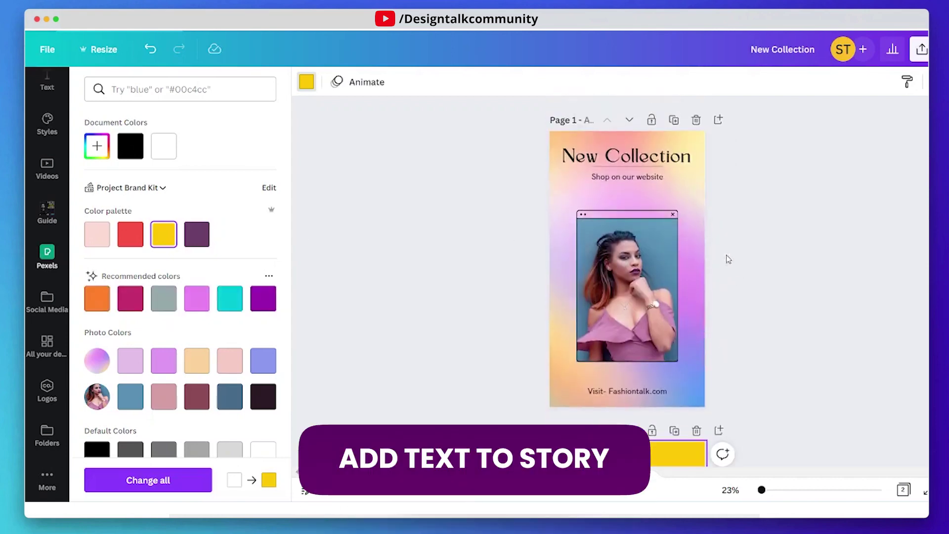
# Duplicate the New Collection heading and drag the copy onto the yellow second page
pyautogui.click(655, 158)
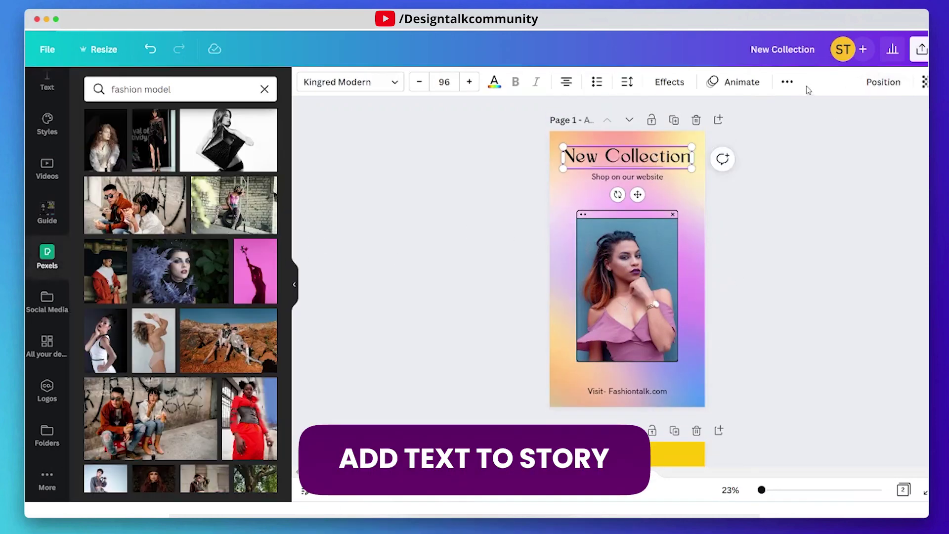
pyautogui.click(786, 82)
pyautogui.click(781, 111)
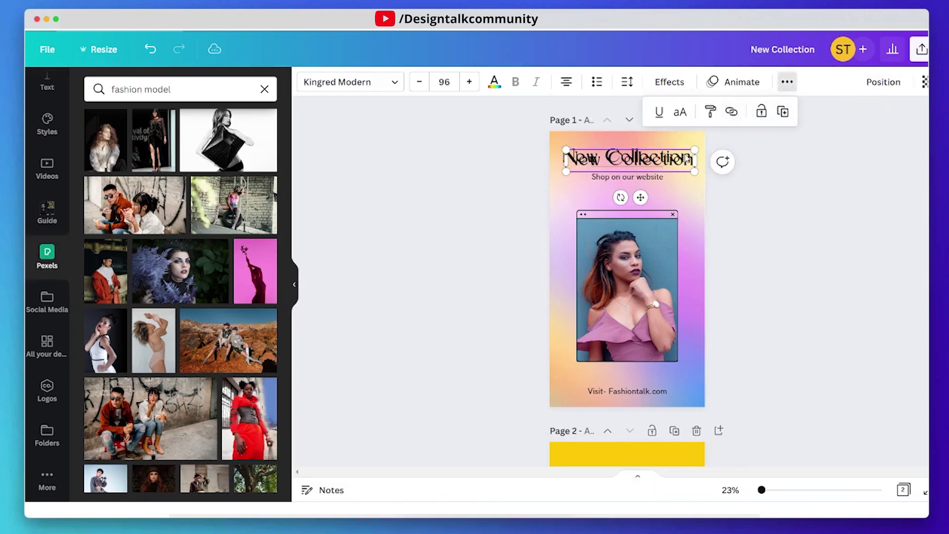
pyautogui.moveTo(671, 161)
pyautogui.mouseDown()
pyautogui.moveTo(652, 312)
pyautogui.moveTo(650, 301)
pyautogui.mouseUp()
# Change the copied heading's font size to 56, then to 64
pyautogui.click(443, 82)
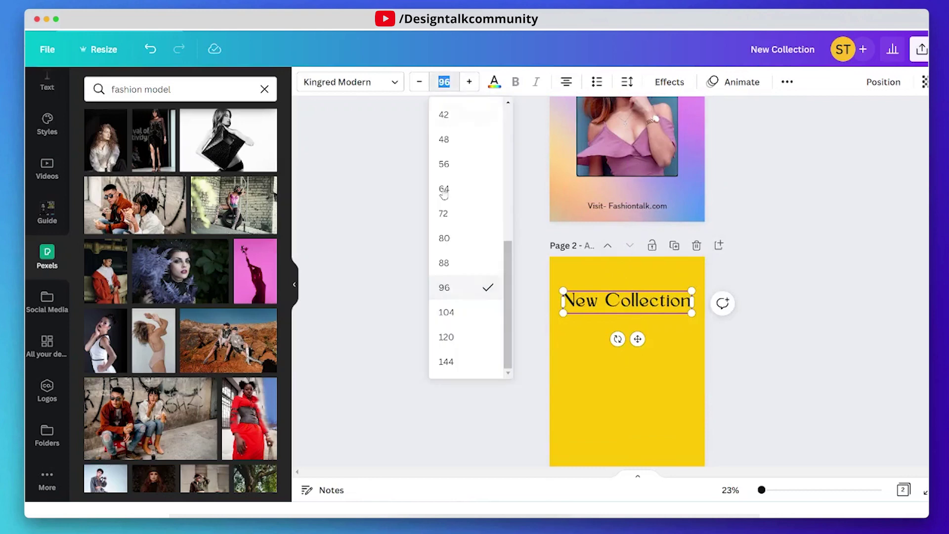
pyautogui.click(455, 164)
pyautogui.click(444, 82)
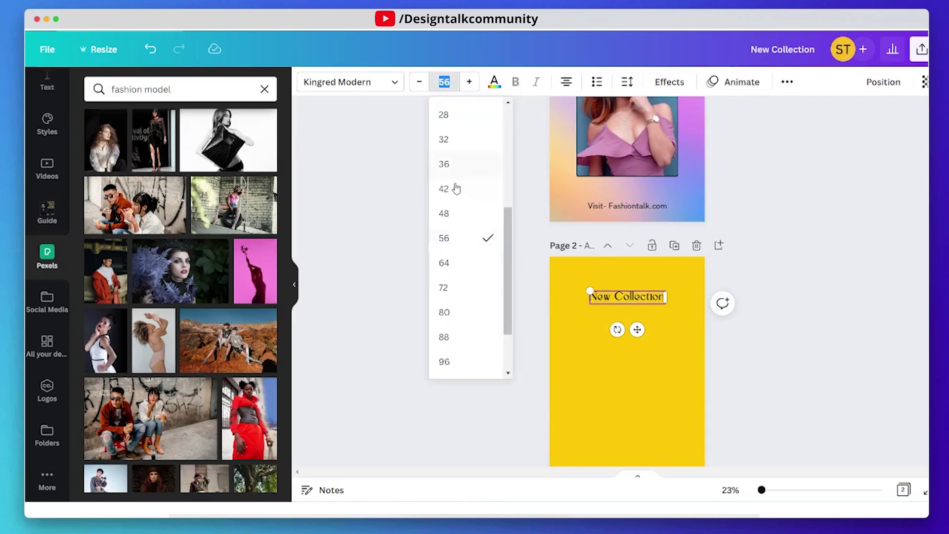
pyautogui.click(458, 264)
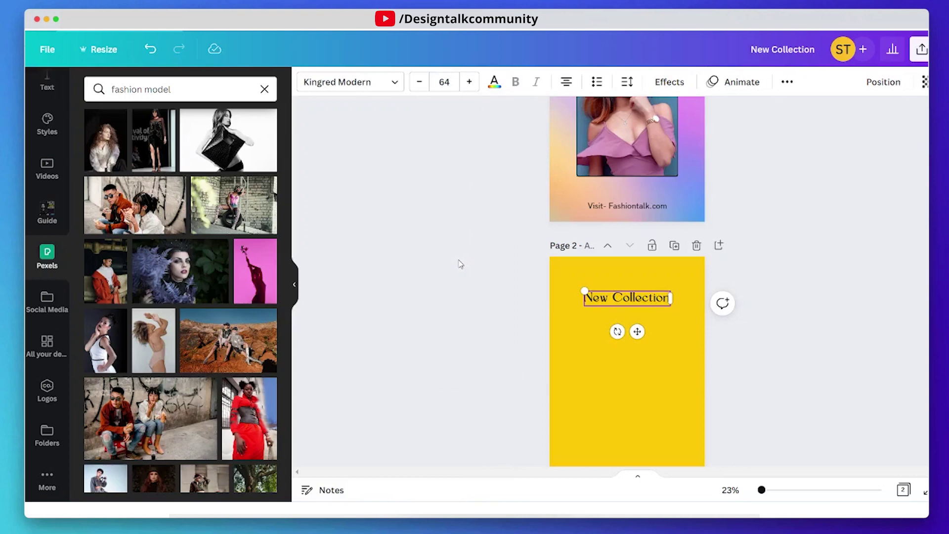
pyautogui.click(459, 264)
pyautogui.click(641, 296)
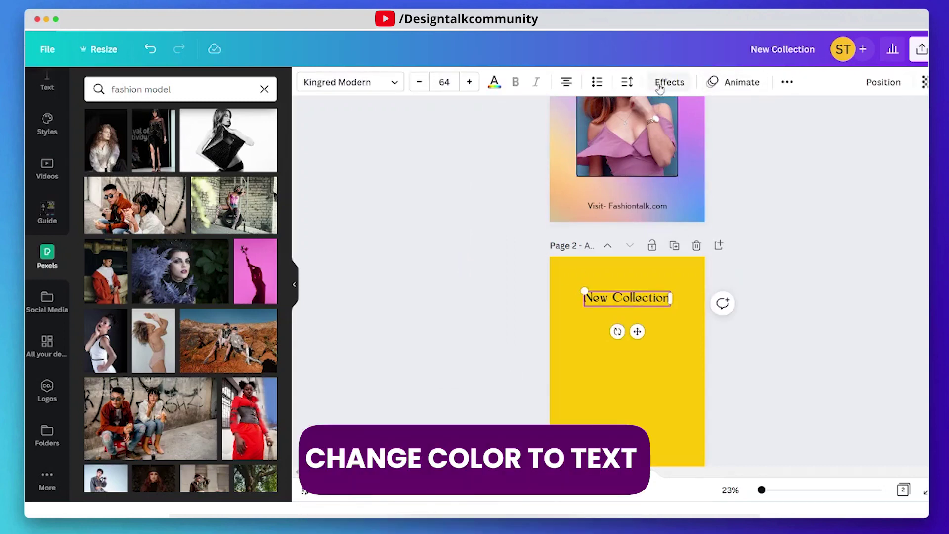
pyautogui.click(496, 83)
# Colour the heading red and give it a Curve effect set to -30
pyautogui.click(130, 233)
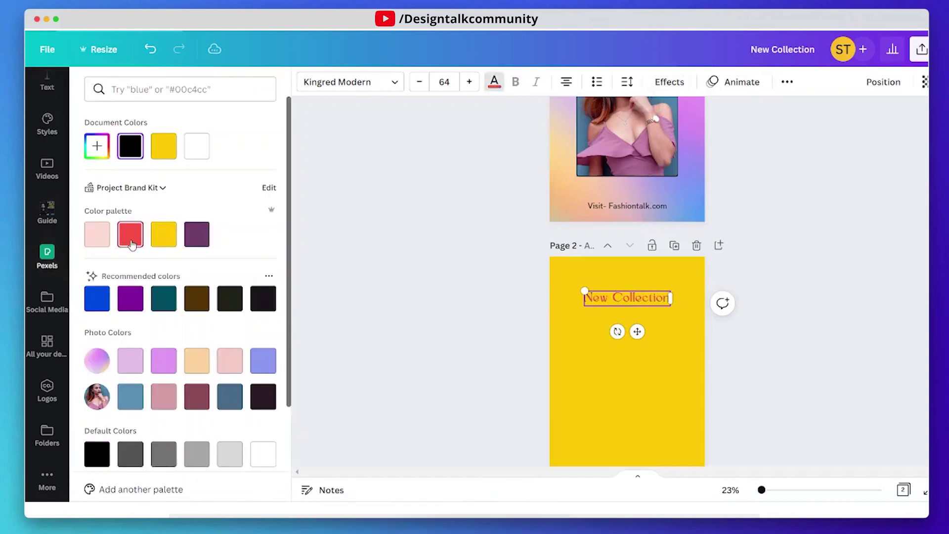
pyautogui.click(669, 82)
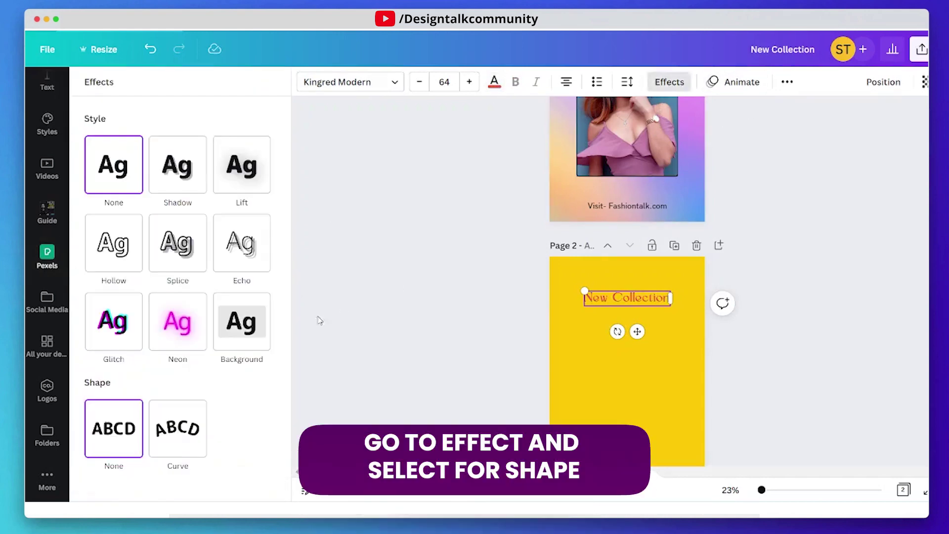
pyautogui.click(177, 428)
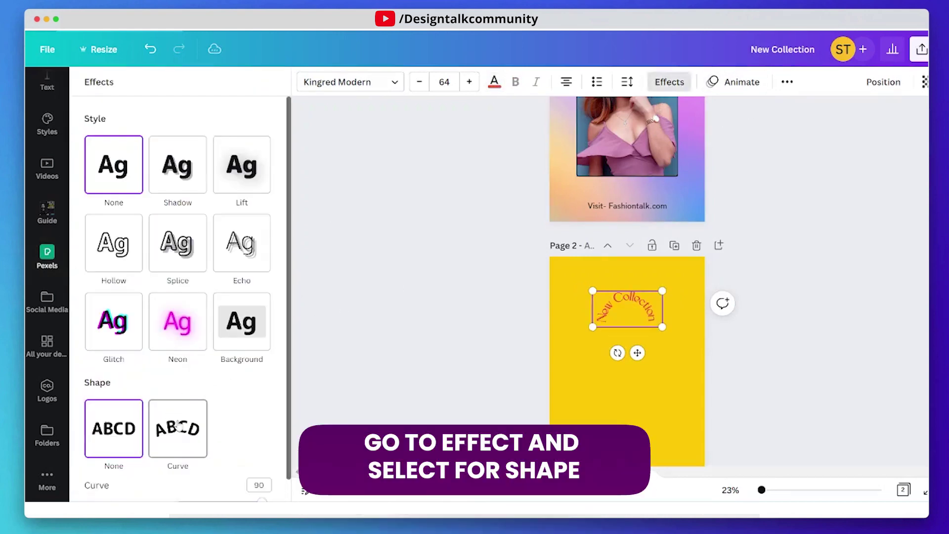
pyautogui.click(258, 485)
pyautogui.write('30')
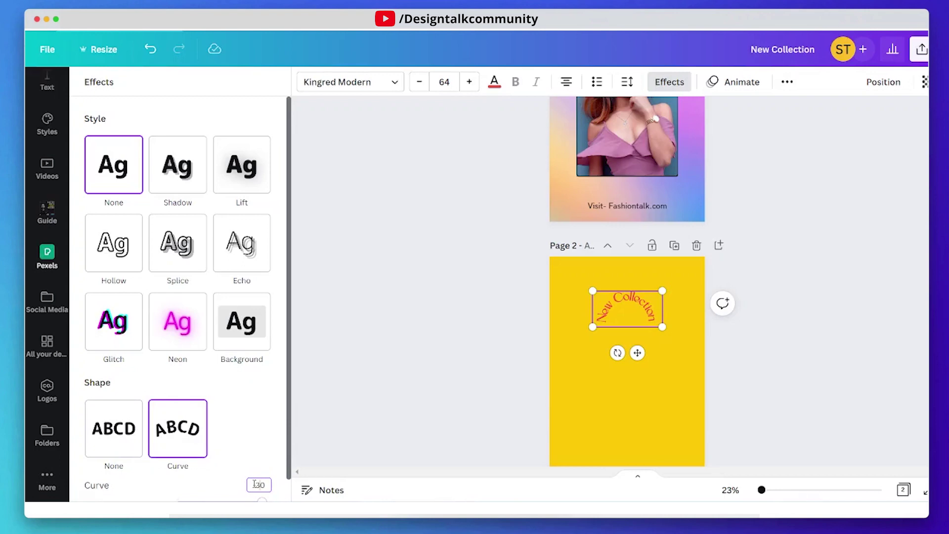
pyautogui.press('Return')
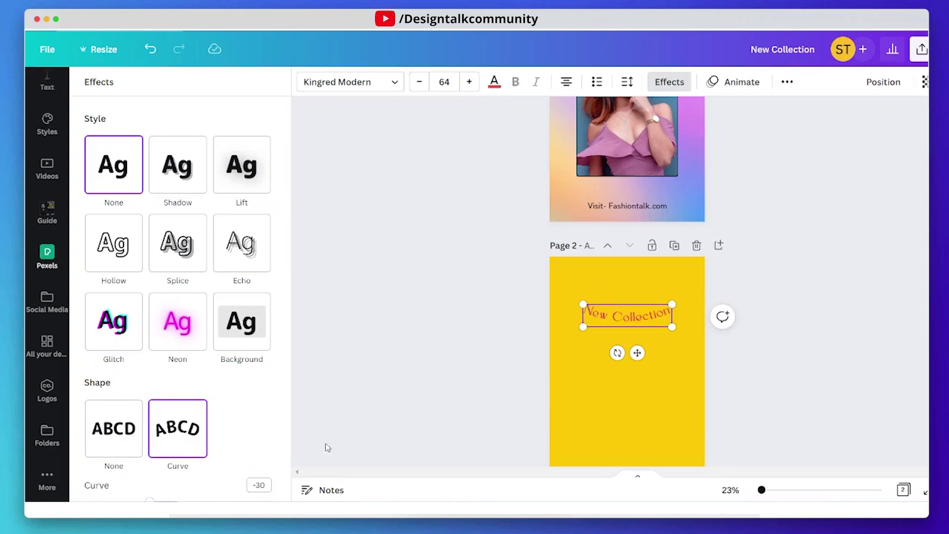
# Move the curved text toward the upper left and make three copies of it
pyautogui.click(689, 354)
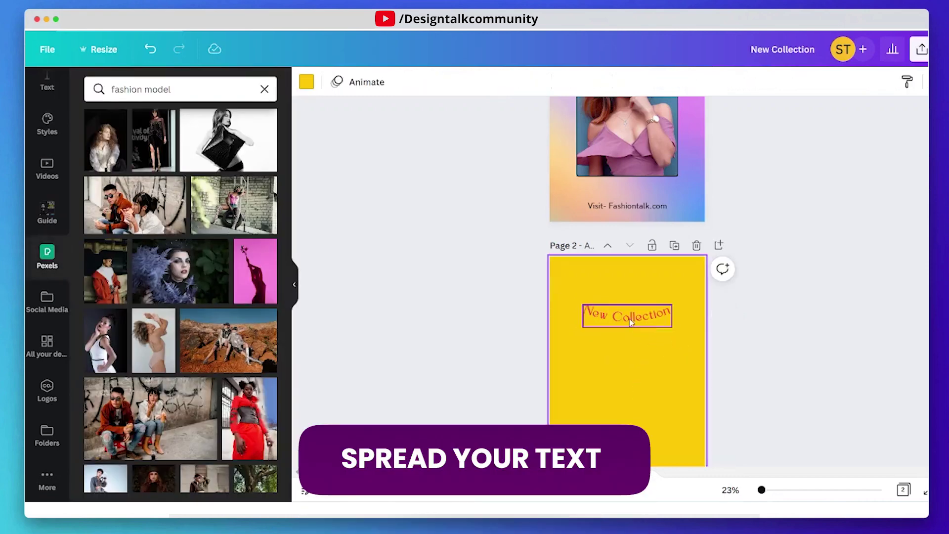
pyautogui.moveTo(625, 317)
pyautogui.mouseDown()
pyautogui.moveTo(577, 285)
pyautogui.moveTo(697, 343)
pyautogui.moveTo(604, 397)
pyautogui.moveTo(704, 432)
pyautogui.mouseUp()
pyautogui.press('super+d')
pyautogui.press('super+d')
pyautogui.press('super+d')
pyautogui.scroll(-3, 669, 299)
pyautogui.press('super+d')
pyautogui.moveTo(678, 319)
pyautogui.mouseDown()
pyautogui.moveTo(560, 365)
pyautogui.moveTo(698, 401)
pyautogui.moveTo(682, 389)
pyautogui.mouseUp()
pyautogui.press('super+d')
pyautogui.click(782, 344)
pyautogui.scroll(2, 771, 347)
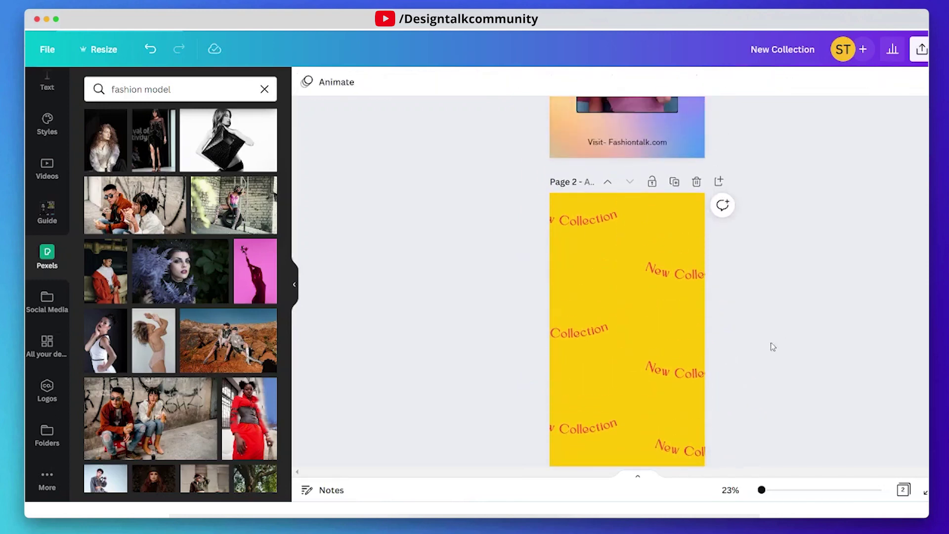
# Duplicate two more copies, placing them centre-left and up from the lower right
pyautogui.click(693, 280)
pyautogui.press('super+d')
pyautogui.moveTo(692, 281)
pyautogui.mouseDown()
pyautogui.moveTo(558, 302)
pyautogui.moveTo(600, 304)
pyautogui.mouseUp()
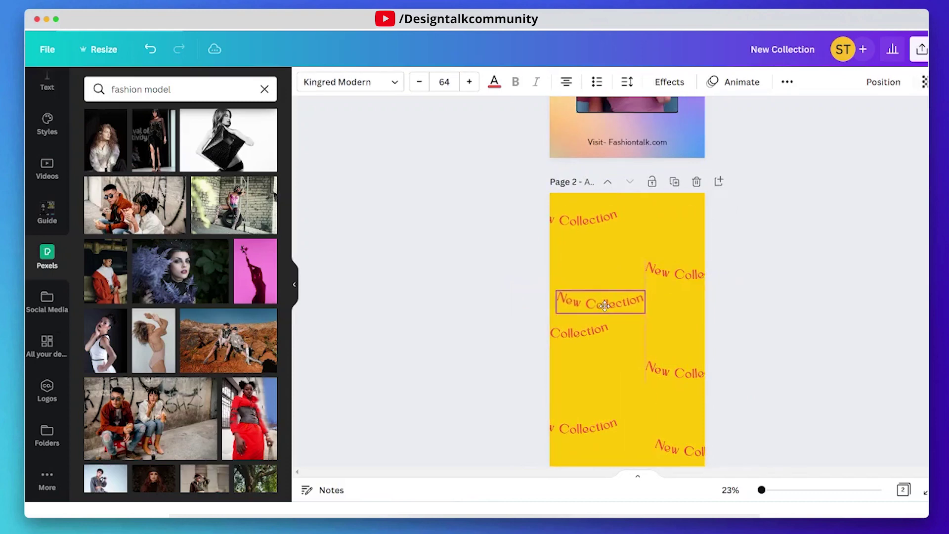
pyautogui.click(683, 357)
pyautogui.click(676, 374)
pyautogui.press('super+d')
pyautogui.moveTo(676, 375)
pyautogui.mouseDown()
pyautogui.moveTo(656, 325)
pyautogui.moveTo(660, 333)
pyautogui.mouseUp()
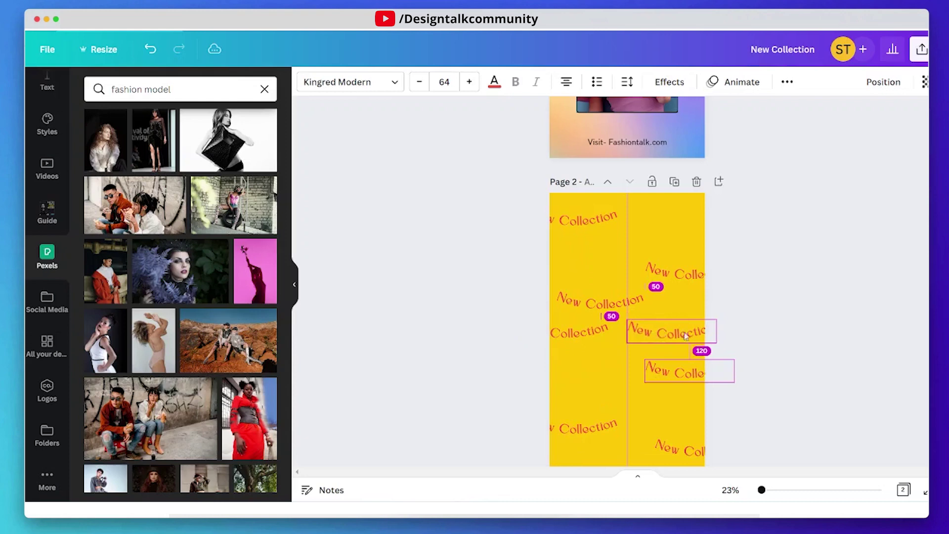
pyautogui.scroll(-1, 840, 315)
# Copy a cut-off text and tilt one copy along the upper-right edge
pyautogui.click(699, 318)
pyautogui.press('super+d')
pyautogui.moveTo(699, 317)
pyautogui.mouseDown()
pyautogui.moveTo(587, 318)
pyautogui.moveTo(587, 335)
pyautogui.mouseUp()
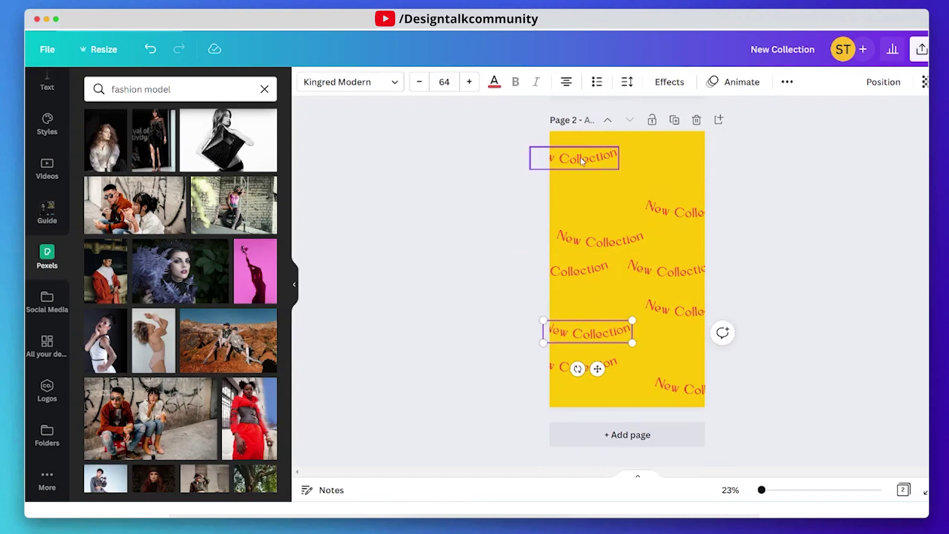
pyautogui.moveTo(580, 157)
pyautogui.mouseDown()
pyautogui.moveTo(745, 181)
pyautogui.moveTo(712, 182)
pyautogui.moveTo(695, 165)
pyautogui.mouseUp()
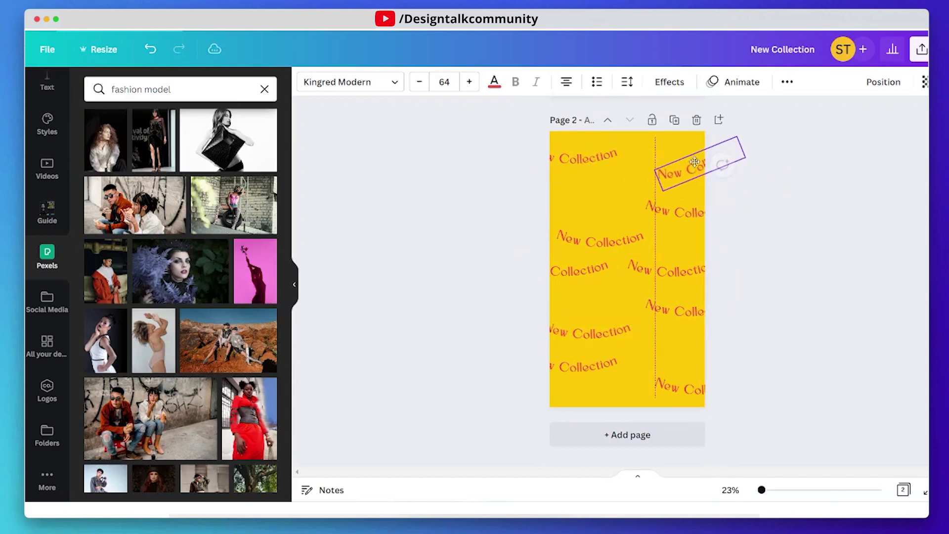
pyautogui.click(788, 200)
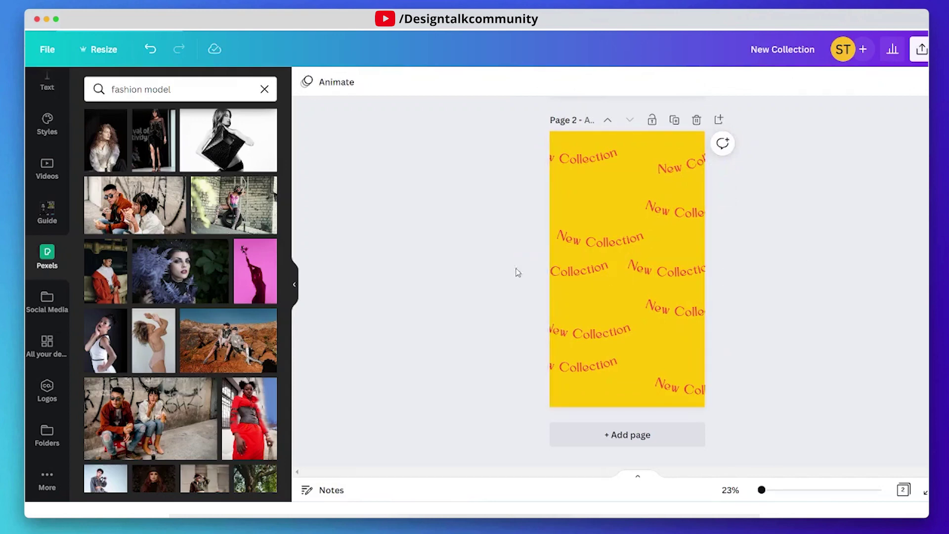
pyautogui.scroll(3, 495, 274)
pyautogui.scroll(2, 495, 271)
pyautogui.scroll(-5, 495, 272)
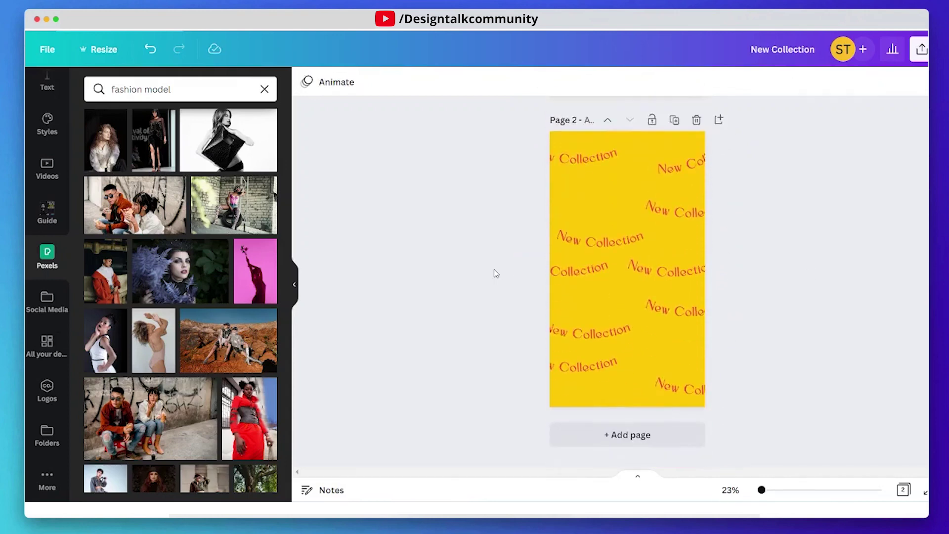
pyautogui.scroll(5, 495, 272)
pyautogui.scroll(2, 697, 222)
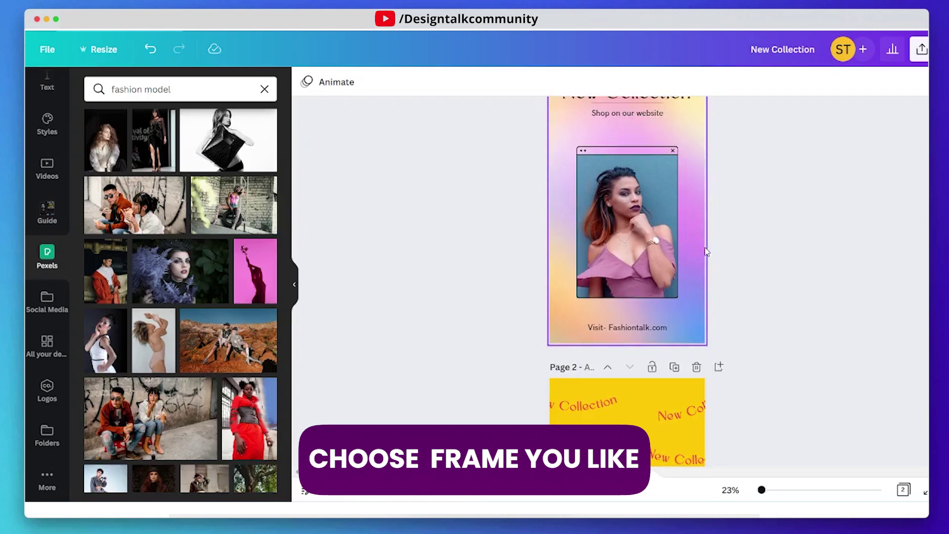
# Enlarge the window-framed photo from its corner and shift it slightly left and lower
pyautogui.click(639, 239)
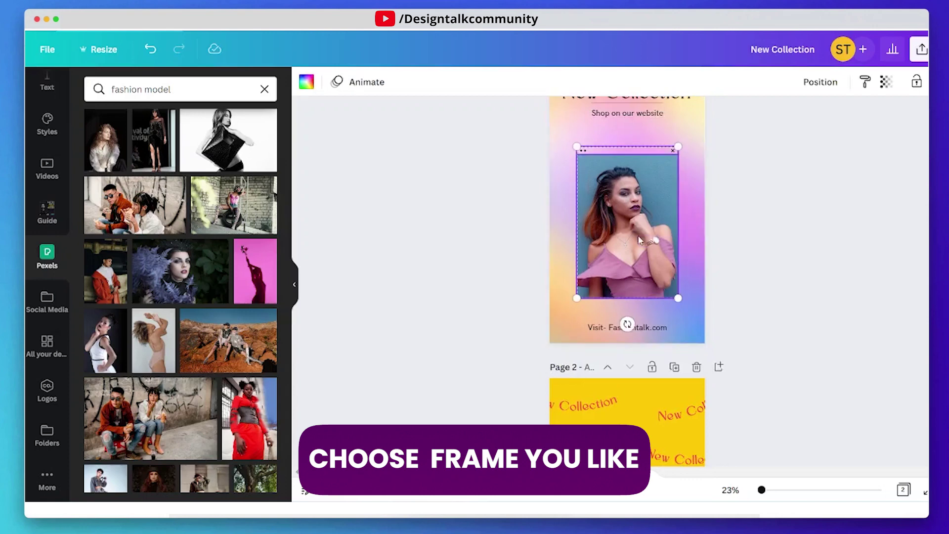
pyautogui.scroll(-3, 640, 239)
pyautogui.scroll(-5, 615, 186)
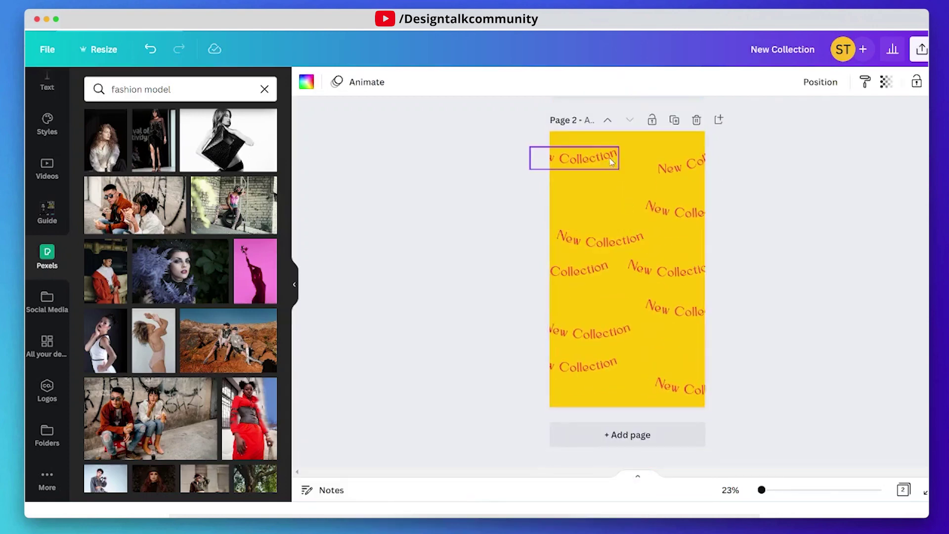
pyautogui.click(636, 183)
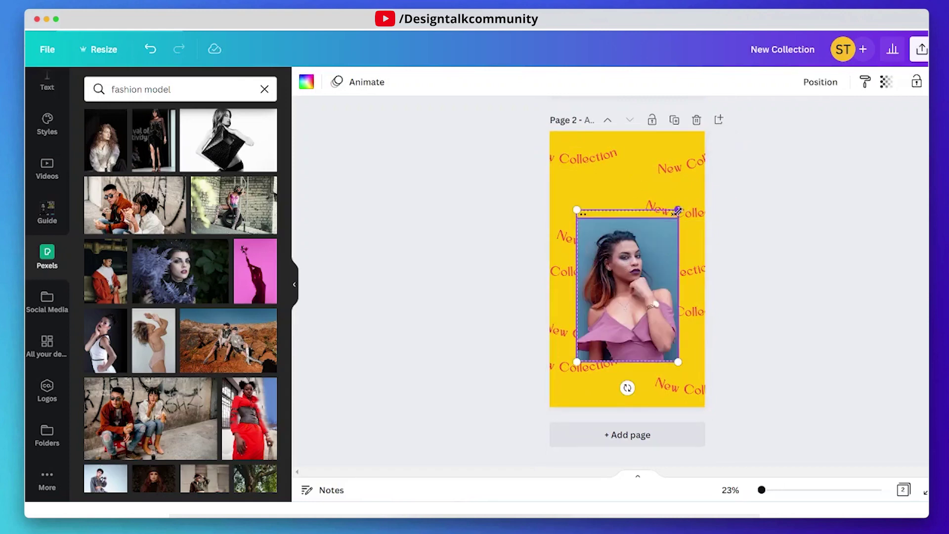
pyautogui.moveTo(677, 213); pyautogui.dragTo(690, 186)
pyautogui.moveTo(662, 233); pyautogui.dragTo(654, 234)
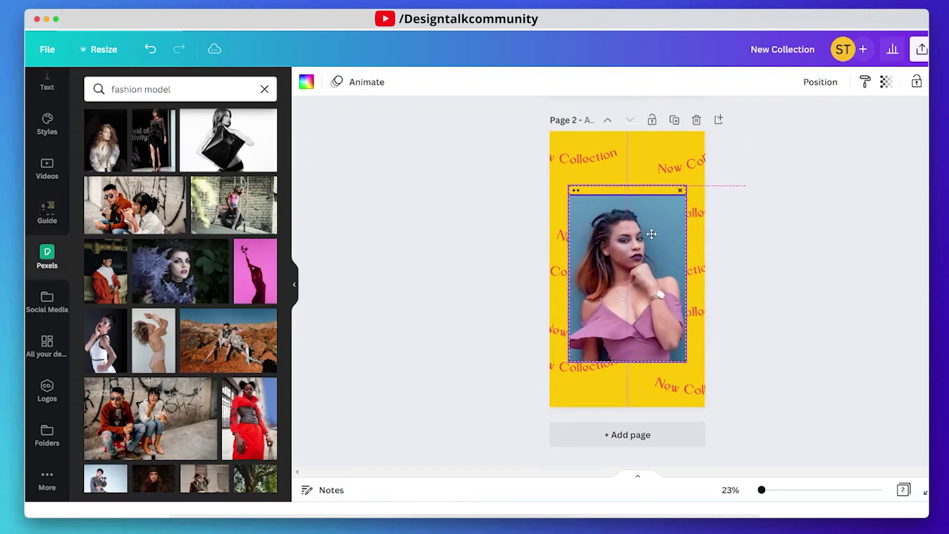
pyautogui.moveTo(650, 233); pyautogui.dragTo(652, 239)
pyautogui.click(794, 241)
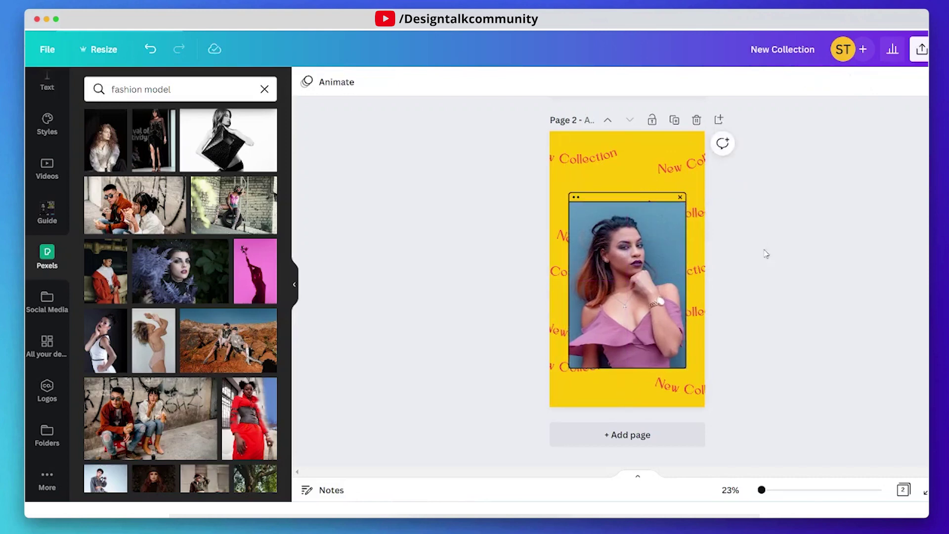
# Nudge the page 2 photo frame slightly higher, then deselect it
pyautogui.click(636, 198)
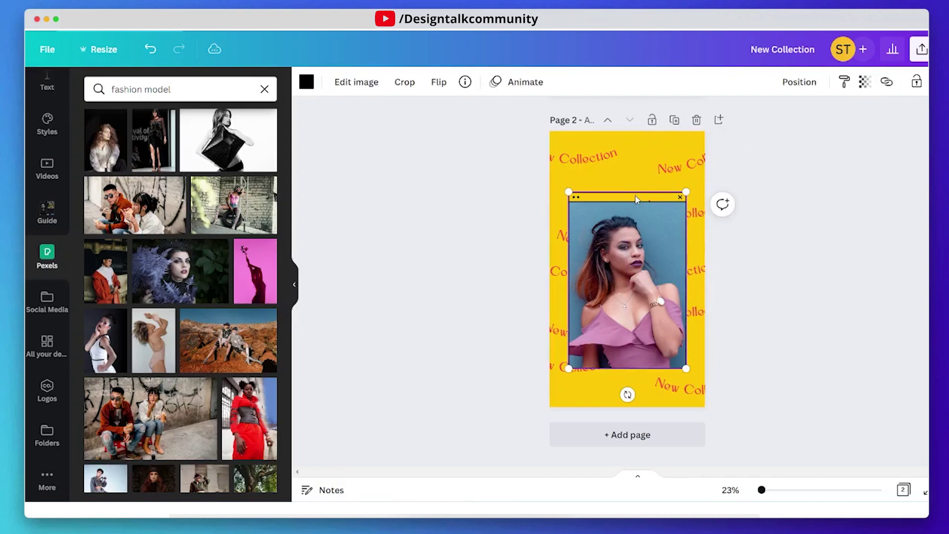
pyautogui.moveTo(636, 200); pyautogui.dragTo(636, 192)
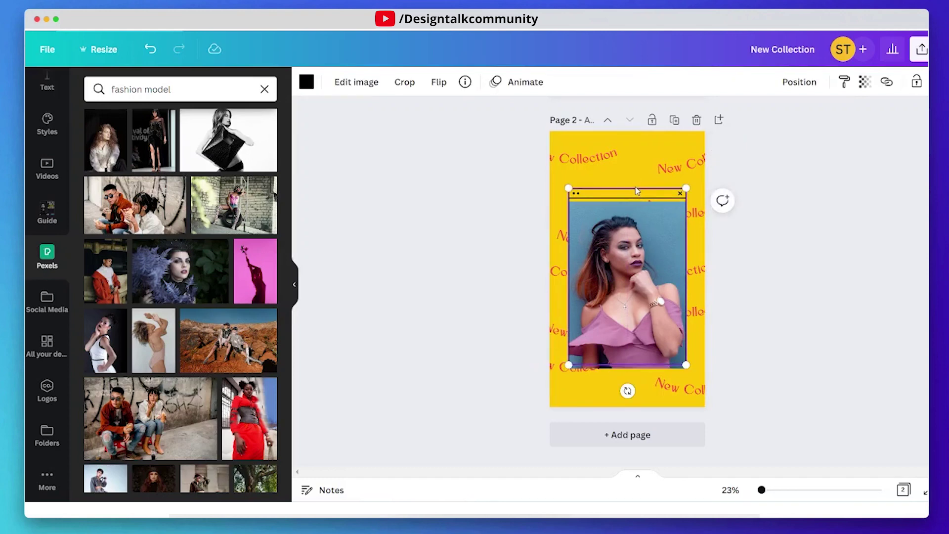
pyautogui.moveTo(632, 204); pyautogui.dragTo(632, 197)
pyautogui.click(748, 250)
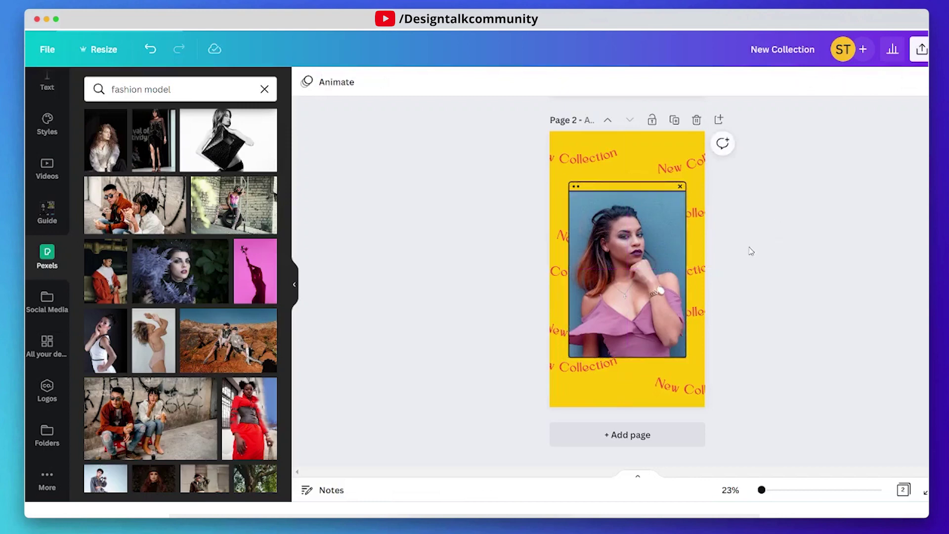
# Enlarge and reposition the top-right, top-left and bottom curved New Collection texts
pyautogui.click(672, 169)
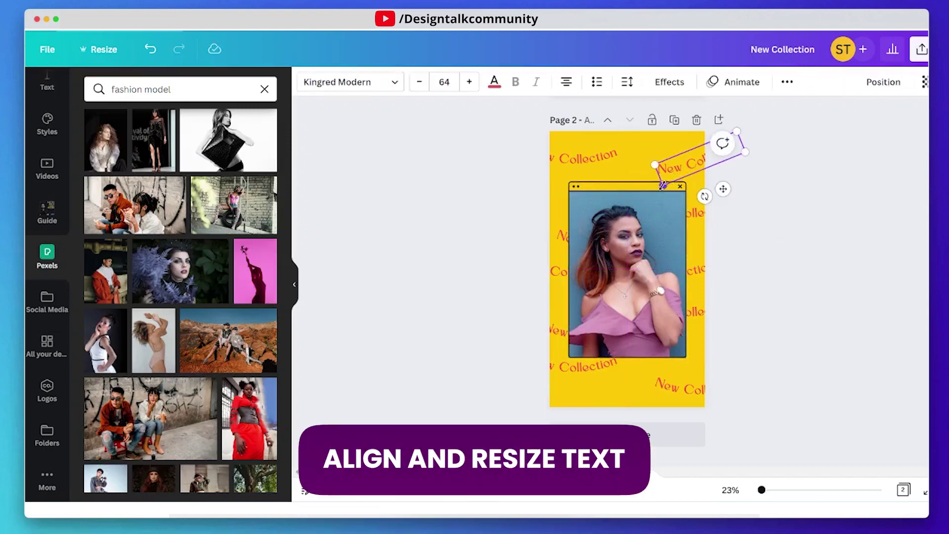
pyautogui.moveTo(663, 186); pyautogui.dragTo(652, 197)
pyautogui.moveTo(682, 169); pyautogui.dragTo(680, 168)
pyautogui.click(586, 158)
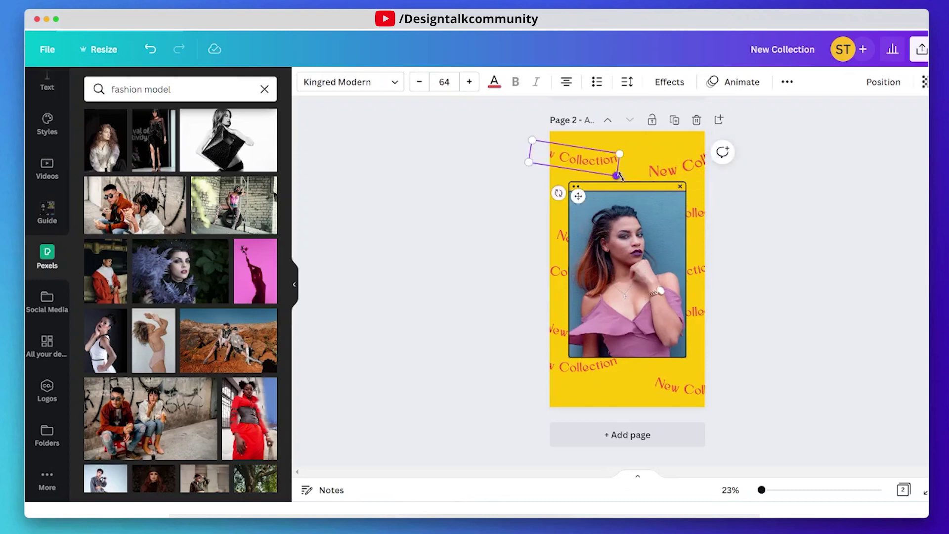
pyautogui.moveTo(620, 170)
pyautogui.mouseDown()
pyautogui.moveTo(629, 177)
pyautogui.moveTo(617, 163)
pyautogui.mouseUp()
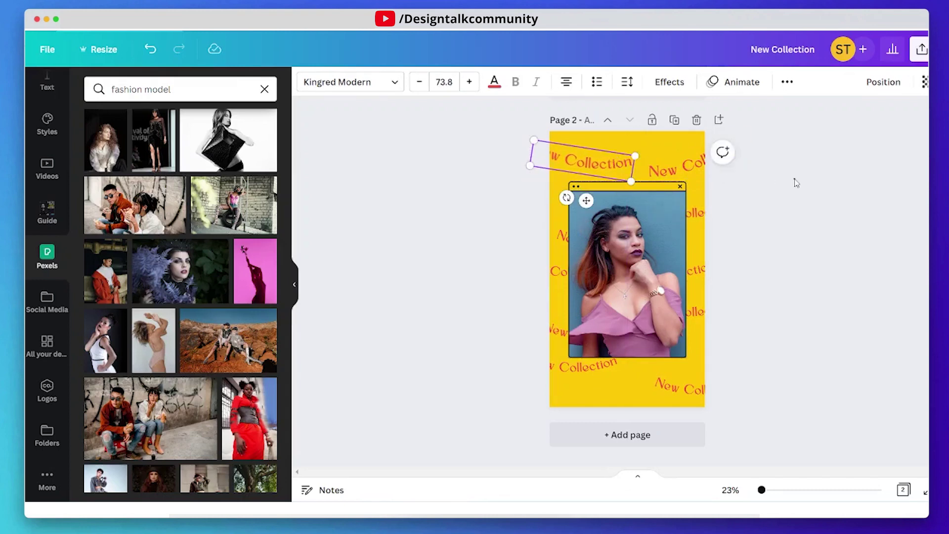
pyautogui.click(794, 182)
pyautogui.click(657, 387)
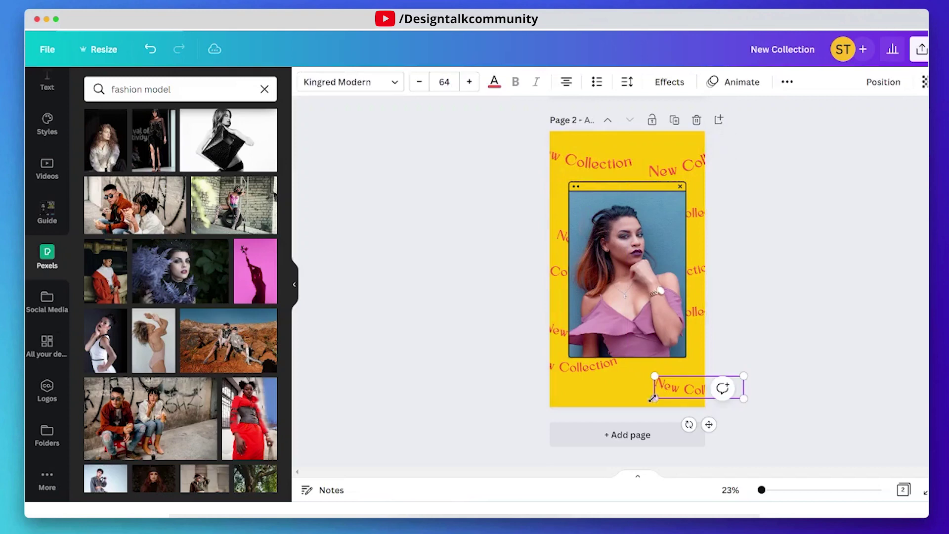
pyautogui.moveTo(654, 387)
pyautogui.mouseDown()
pyautogui.moveTo(610, 376)
pyautogui.moveTo(650, 400)
pyautogui.mouseUp()
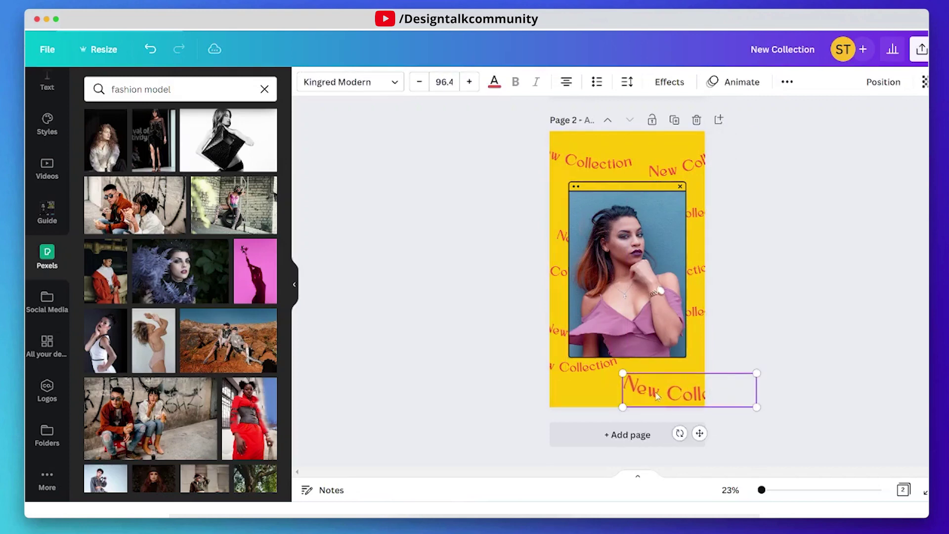
pyautogui.click(818, 323)
pyautogui.scroll(2, 817, 323)
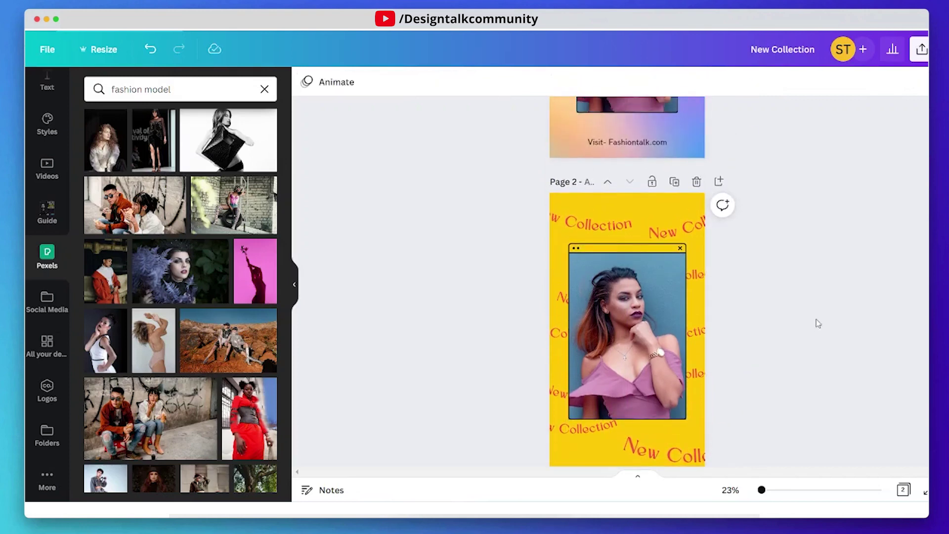
pyautogui.scroll(-2, 818, 323)
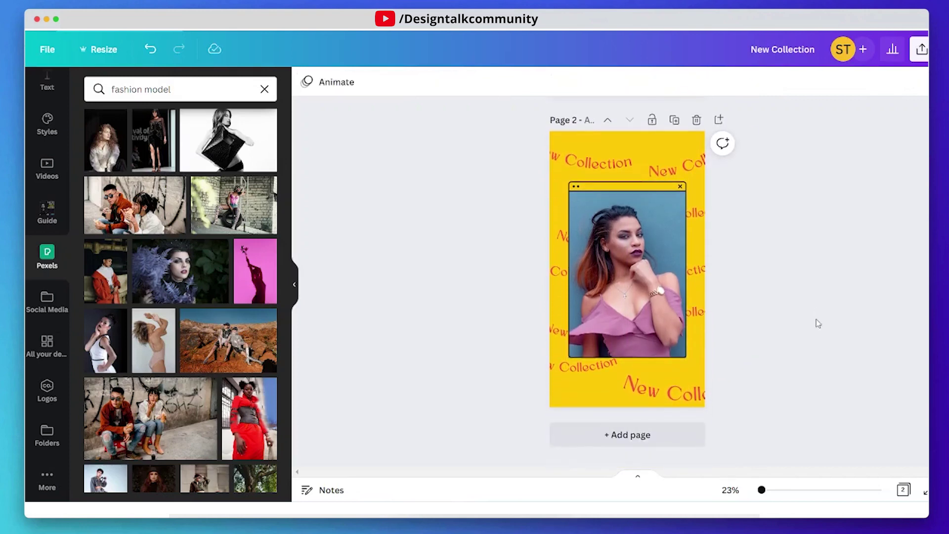
# Add a third page and set its background to the light pink palette colour
pyautogui.click(657, 434)
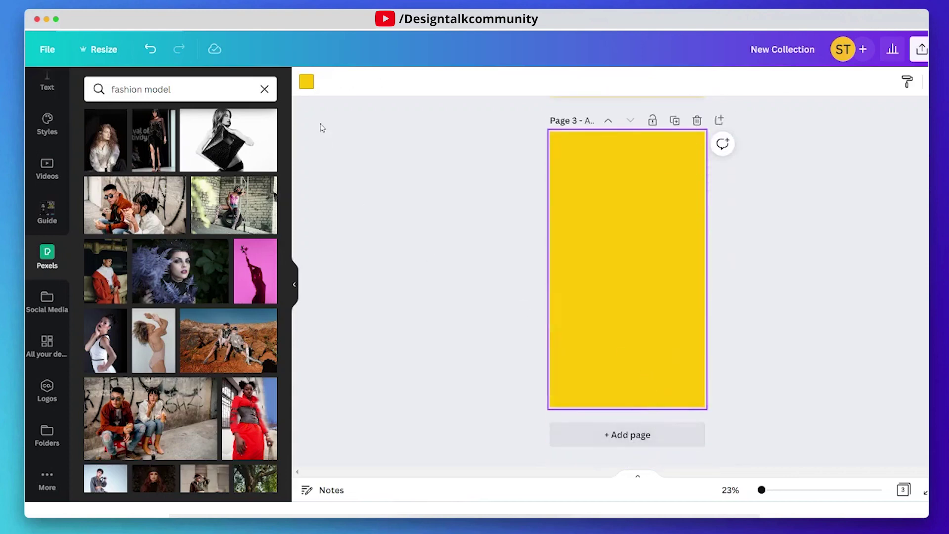
pyautogui.click(306, 82)
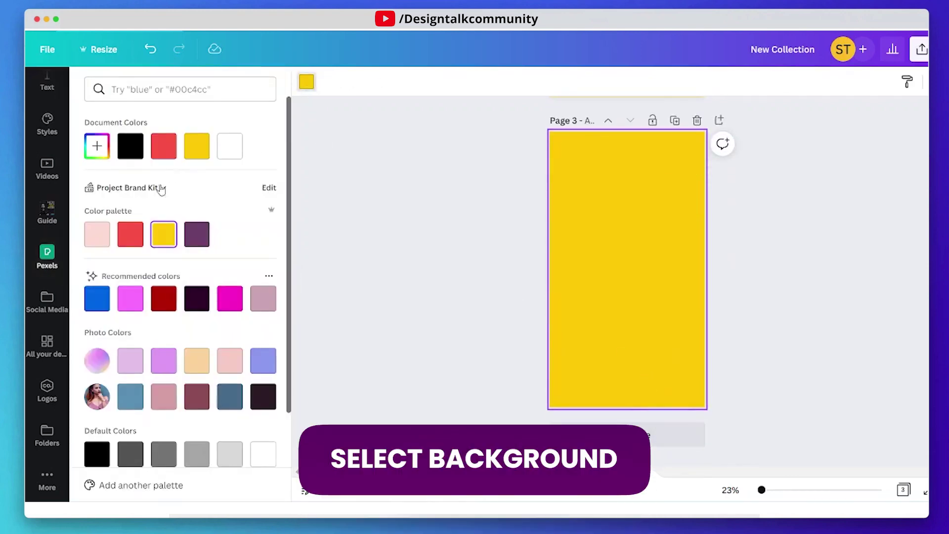
pyautogui.click(91, 243)
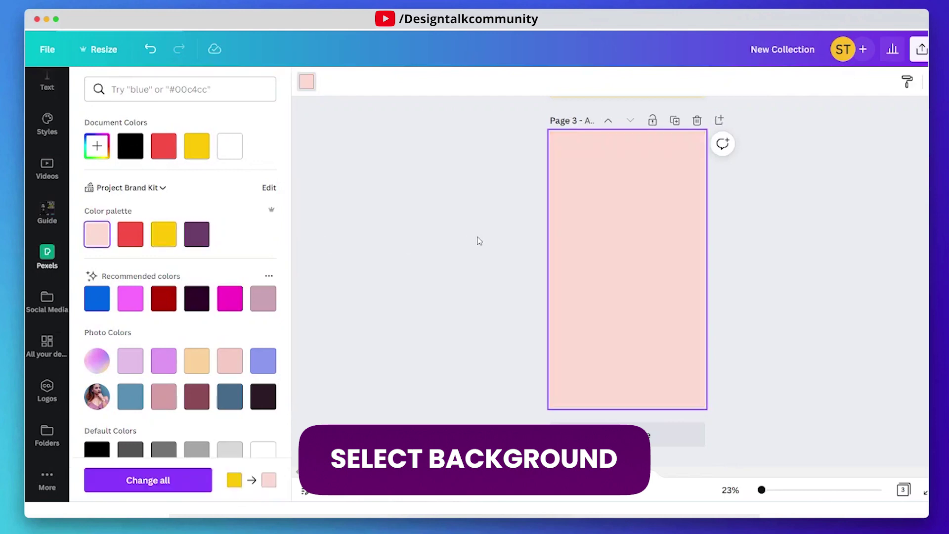
pyautogui.click(773, 257)
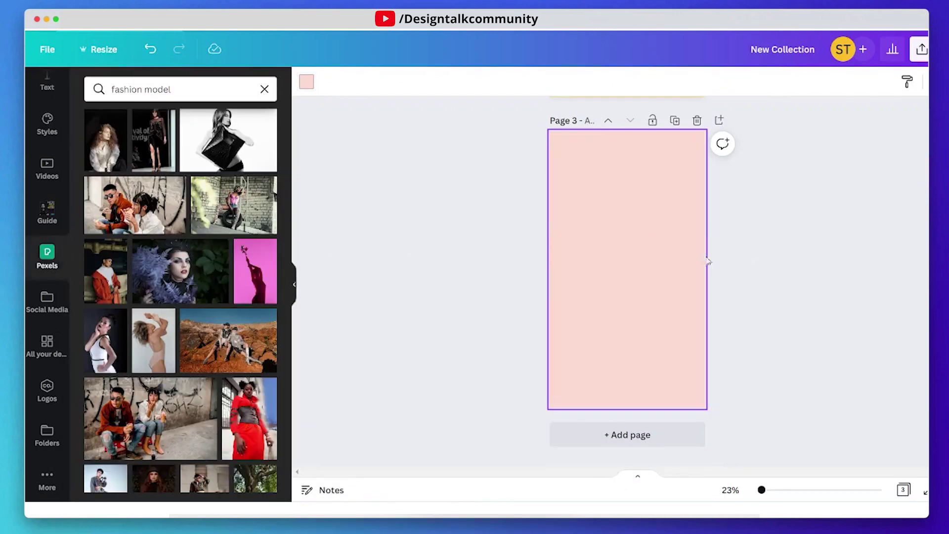
pyautogui.scroll(3, 707, 261)
pyautogui.scroll(2, 712, 252)
pyautogui.scroll(4, 726, 242)
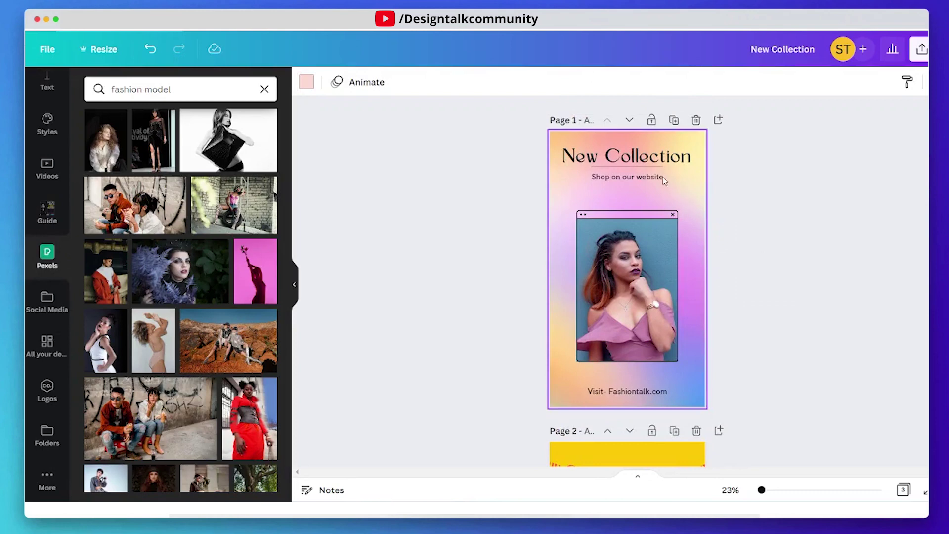
# Paste a copy of the page 1 New Collection title onto page 3
pyautogui.click(650, 152)
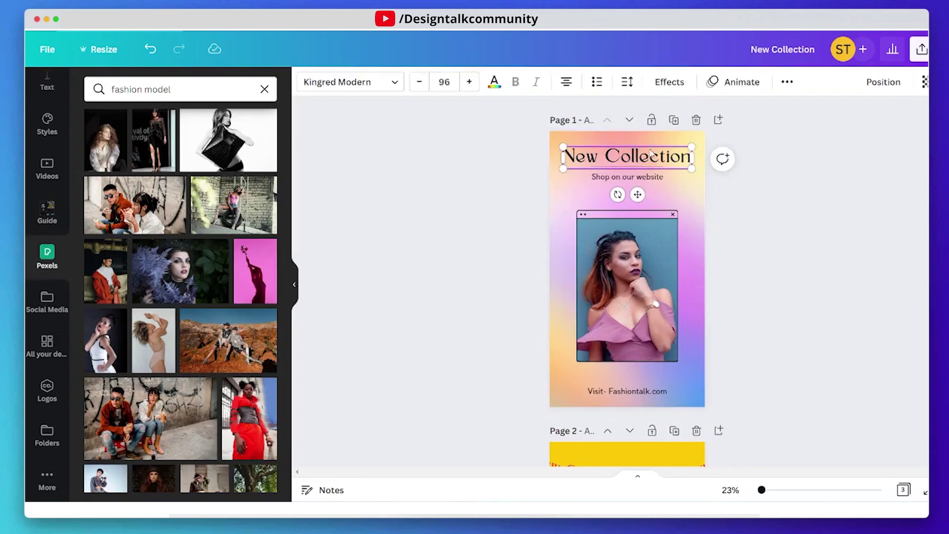
pyautogui.scroll(-1, 646, 194)
pyautogui.scroll(-8, 630, 222)
pyautogui.click(624, 239)
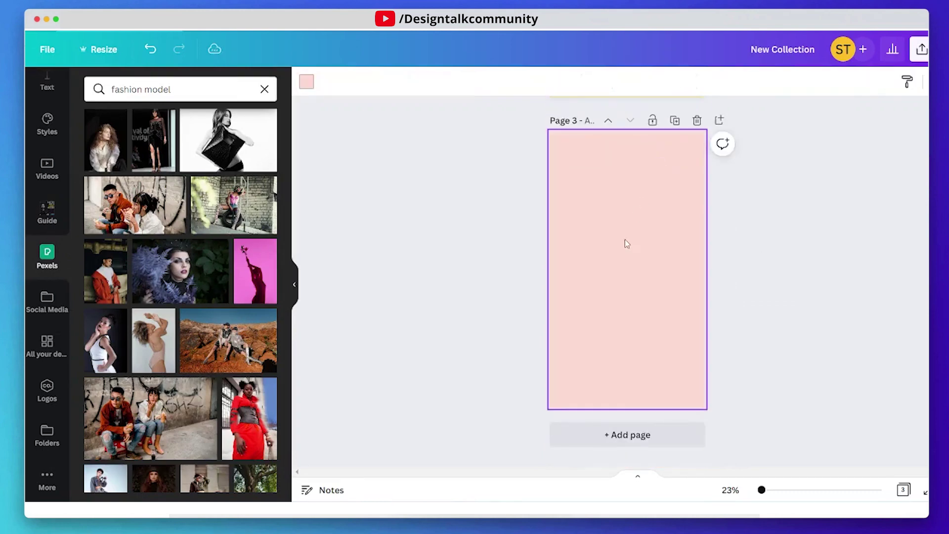
pyautogui.hotkey('ctrl', 'v')
pyautogui.click(625, 239)
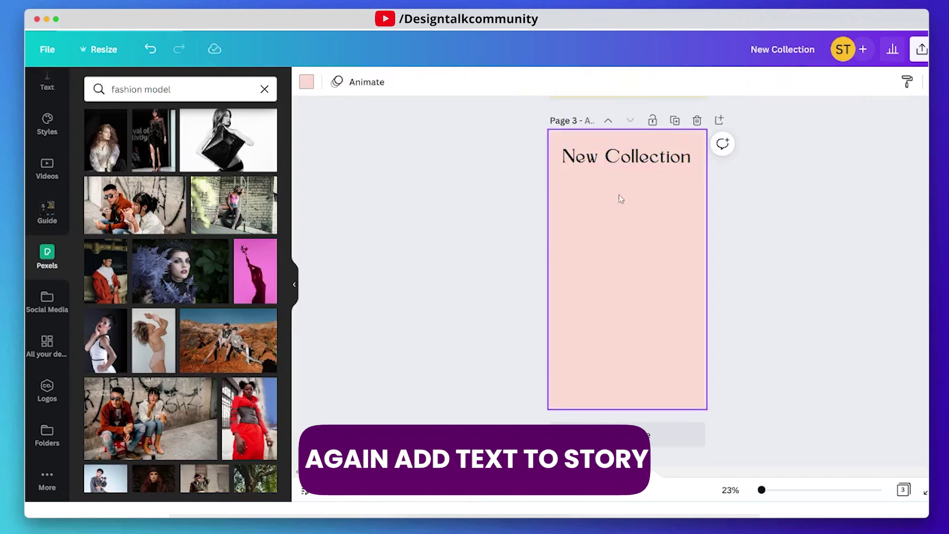
pyautogui.click(622, 156)
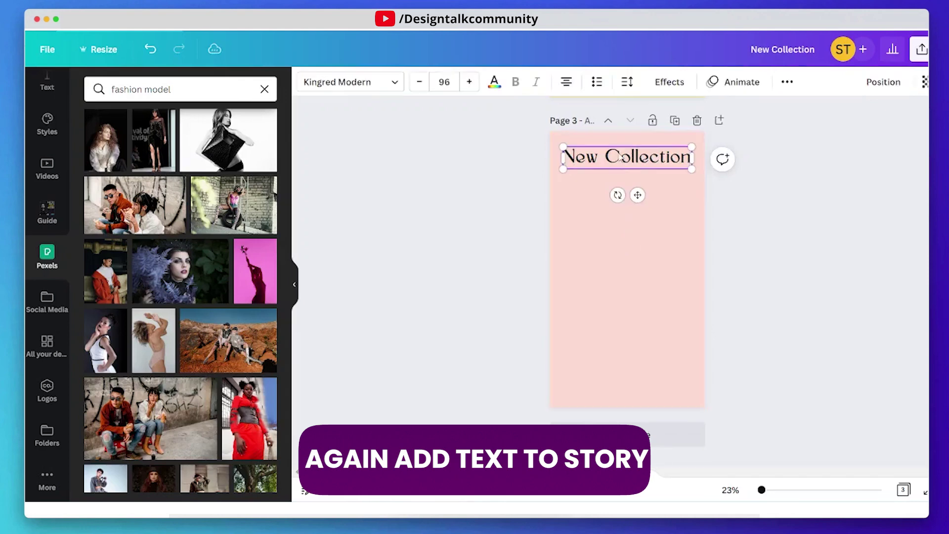
# Resize the pasted title to 42, then to 56
pyautogui.click(443, 82)
pyautogui.scroll(3, 448, 260)
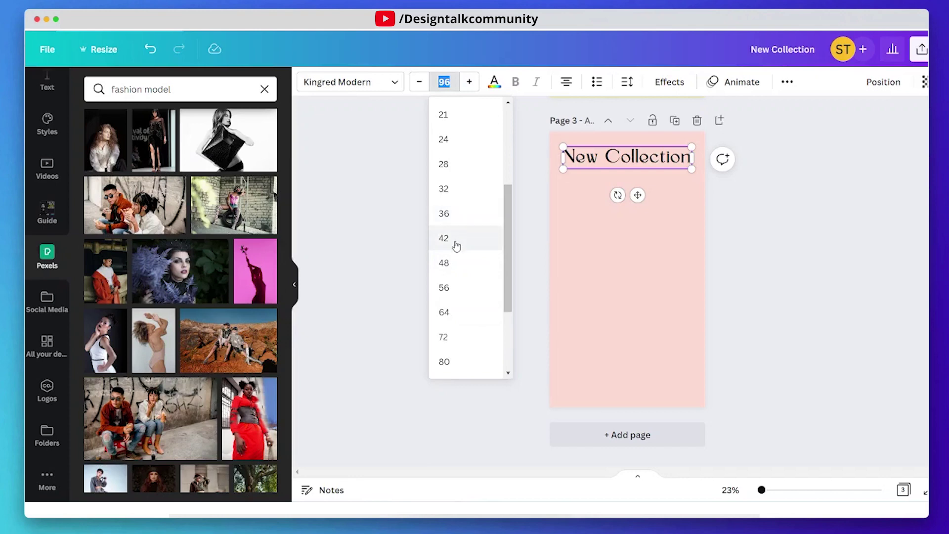
pyautogui.click(456, 245)
pyautogui.click(445, 82)
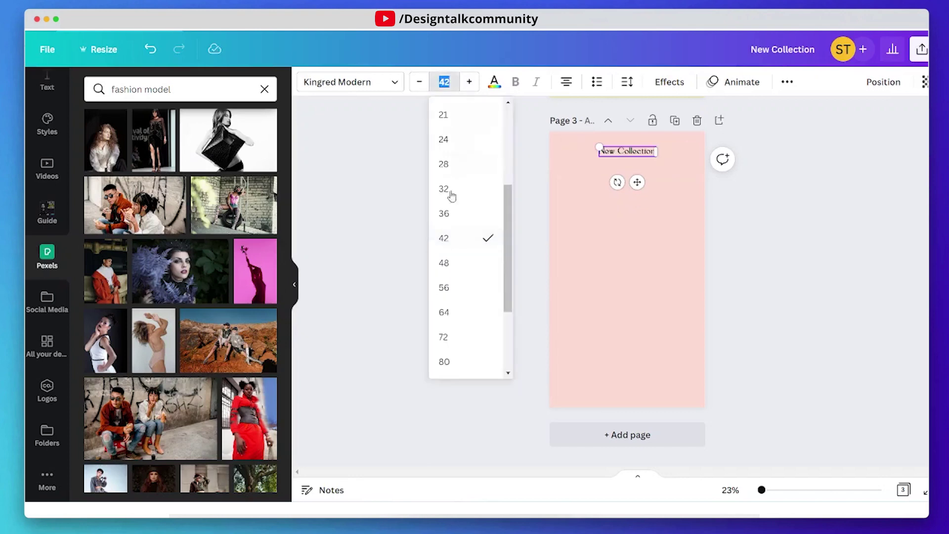
pyautogui.click(452, 294)
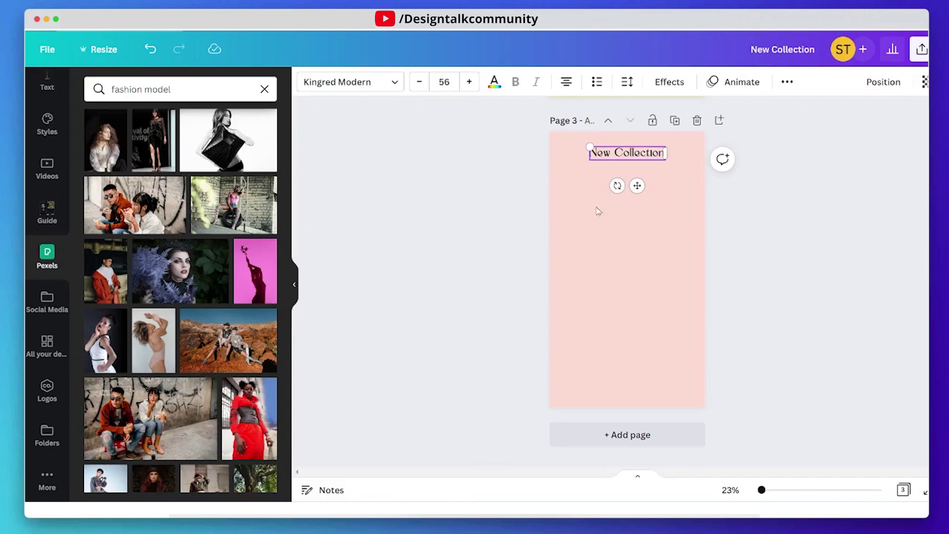
# Rotate the title to -90° on the left edge and add a copy lower on the right edge
pyautogui.moveTo(617, 186)
pyautogui.mouseDown()
pyautogui.moveTo(681, 167)
pyautogui.moveTo(589, 196)
pyautogui.mouseUp()
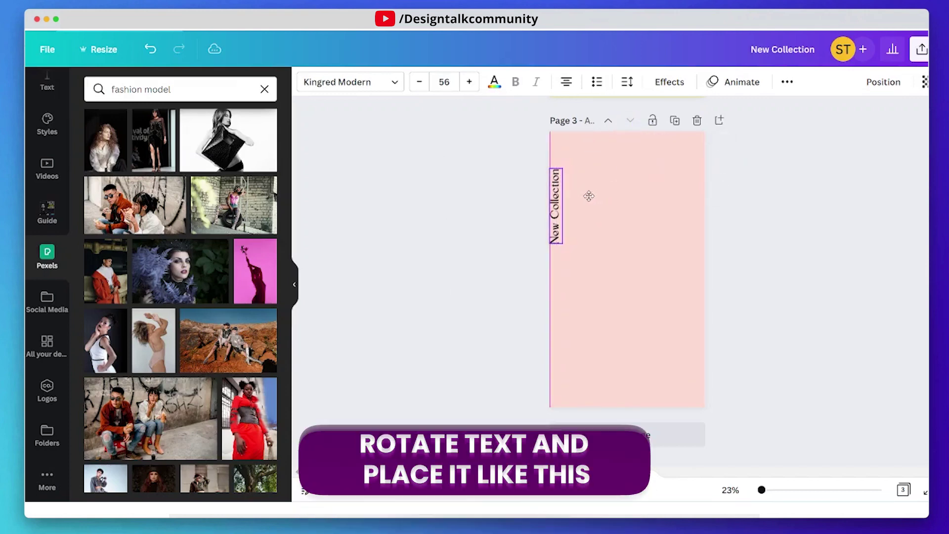
pyautogui.moveTo(588, 196); pyautogui.dragTo(588, 215)
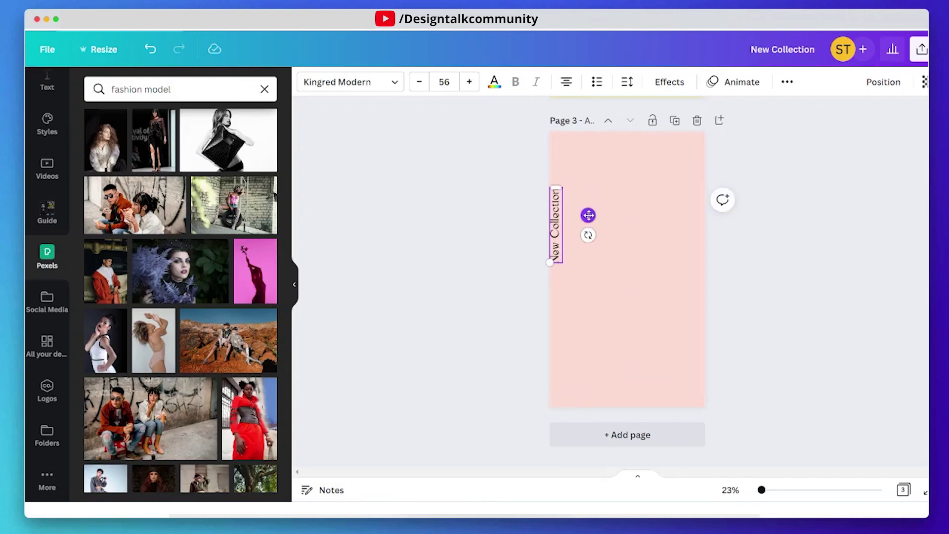
pyautogui.moveTo(587, 215); pyautogui.dragTo(727, 302)
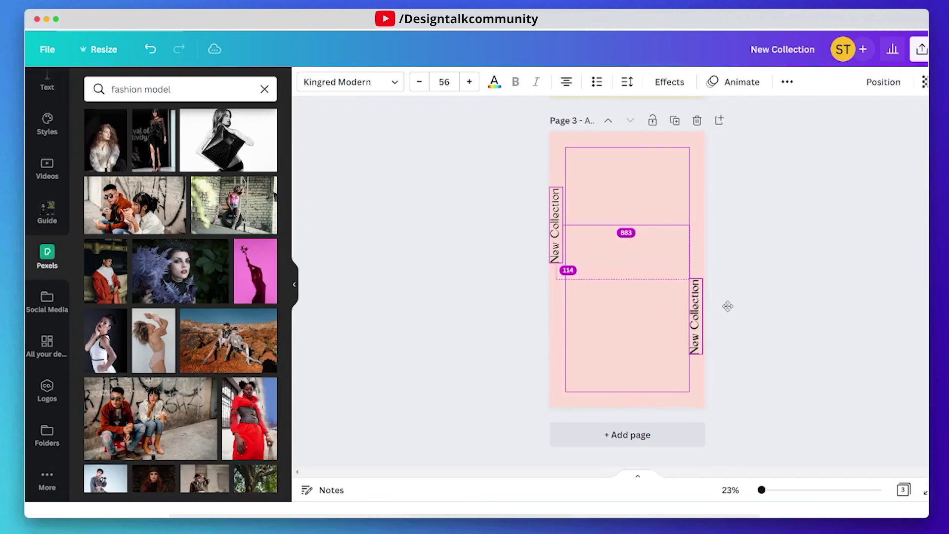
pyautogui.click(764, 273)
pyautogui.scroll(1, 764, 273)
pyautogui.scroll(-1, 764, 277)
pyautogui.click(663, 226)
pyautogui.scroll(4, 663, 228)
pyautogui.scroll(3, 664, 228)
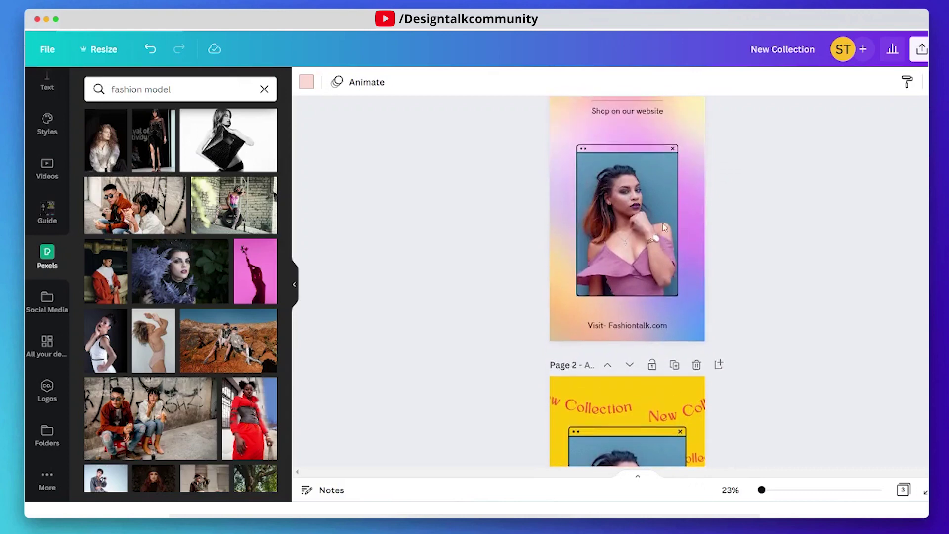
# Paste the 'Visit- Fashiontalk.com' text from page 1 near the bottom of page 3
pyautogui.click(659, 326)
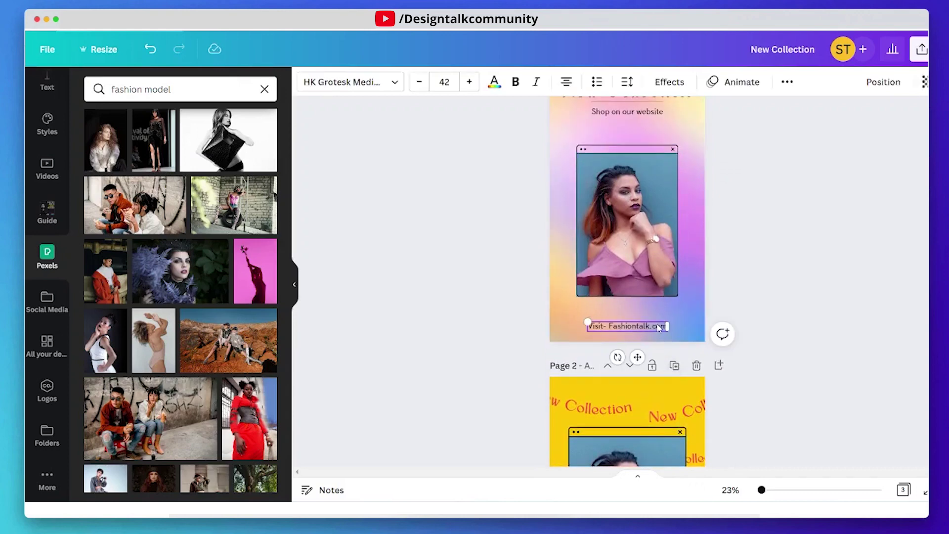
pyautogui.scroll(-2, 737, 295)
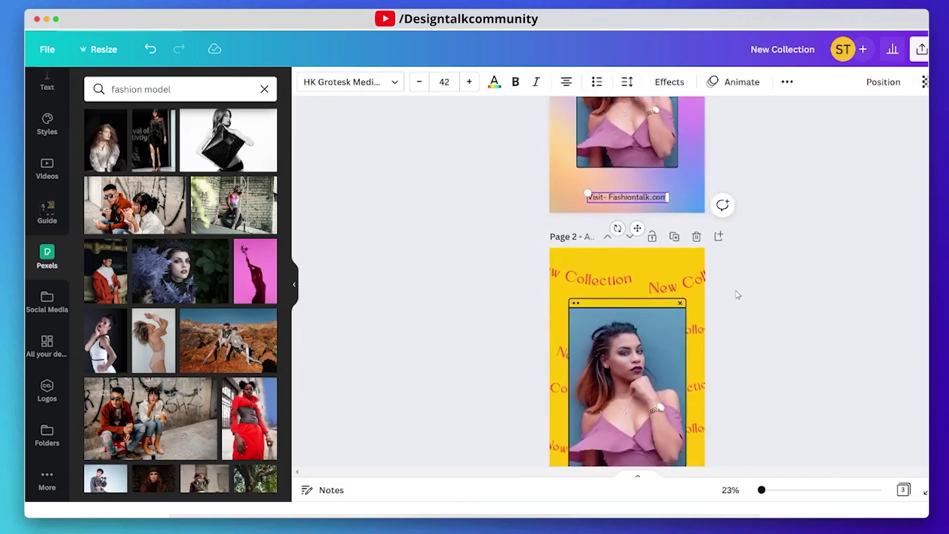
pyautogui.scroll(-3, 737, 292)
pyautogui.click(619, 329)
pyautogui.hotkey('ctrl', 'v')
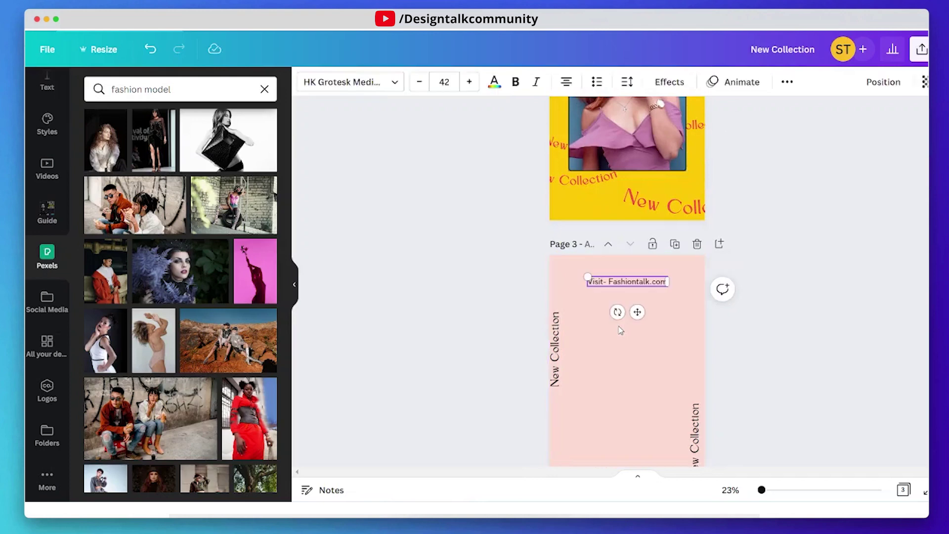
pyautogui.moveTo(646, 313)
pyautogui.mouseDown()
pyautogui.moveTo(647, 305)
pyautogui.moveTo(643, 421)
pyautogui.mouseUp()
pyautogui.scroll(-3, 646, 303)
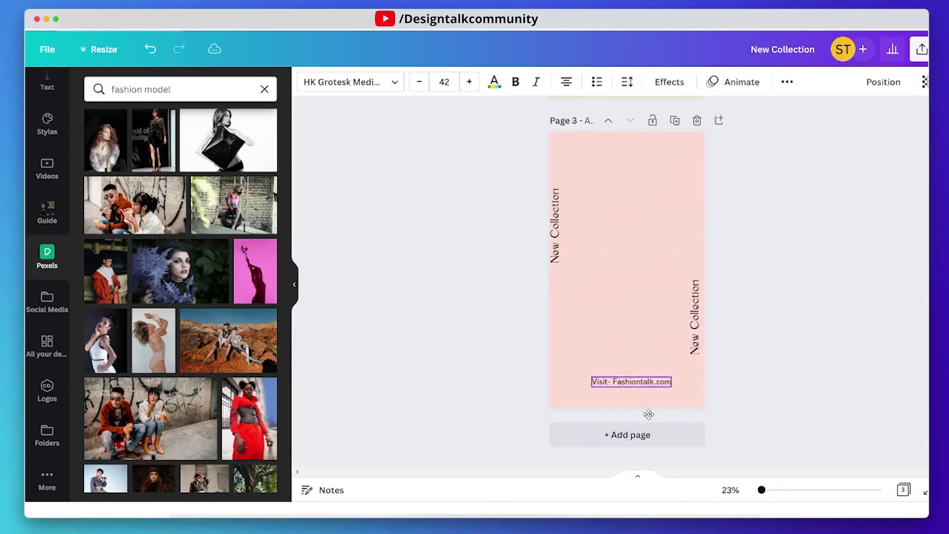
# Deselect the text, select page 3, and clear the 'fashion model' photo search
pyautogui.click(752, 363)
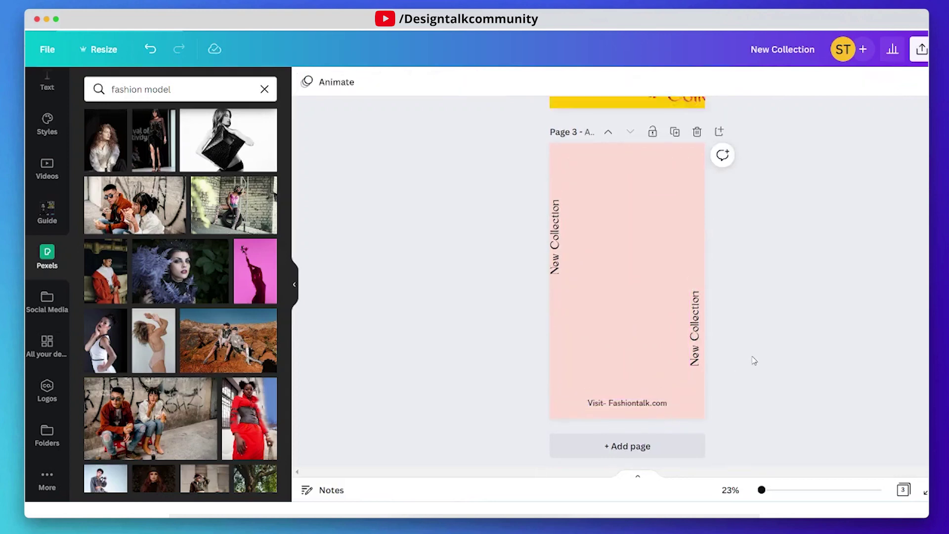
pyautogui.scroll(5, 752, 360)
pyautogui.scroll(-5, 753, 359)
pyautogui.click(608, 239)
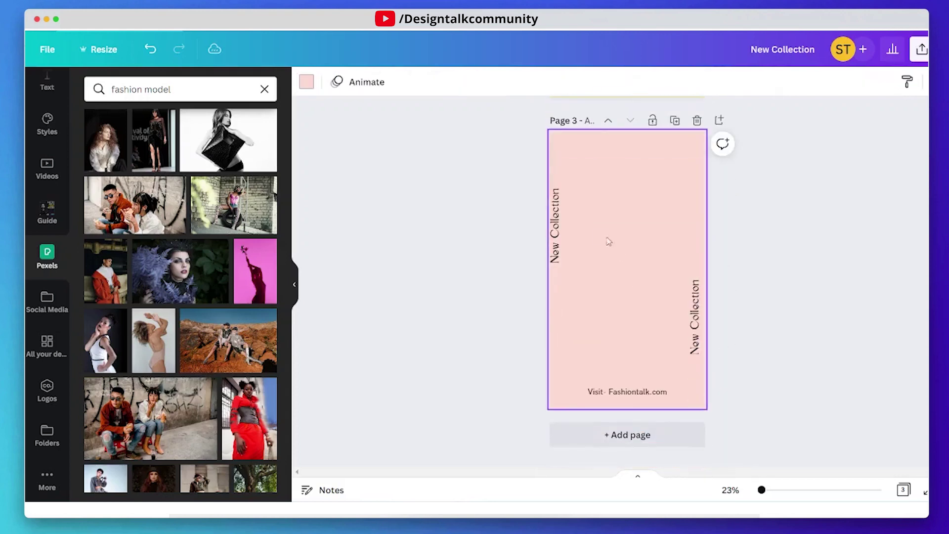
pyautogui.click(263, 90)
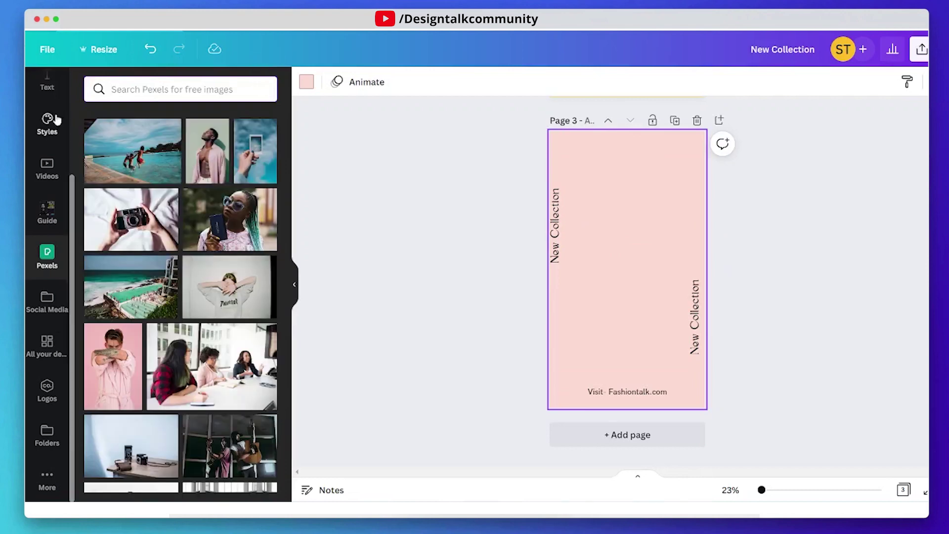
pyautogui.scroll(5, 44, 148)
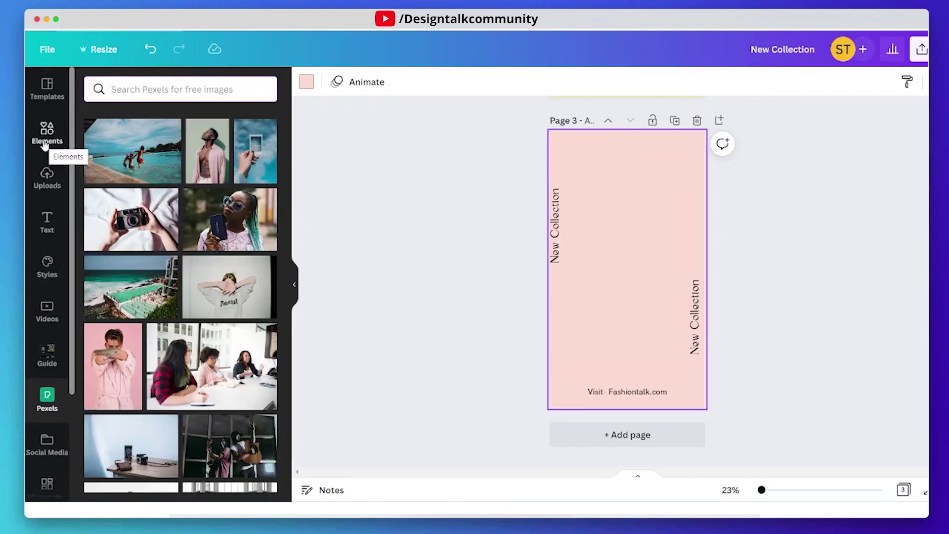
pyautogui.click(47, 134)
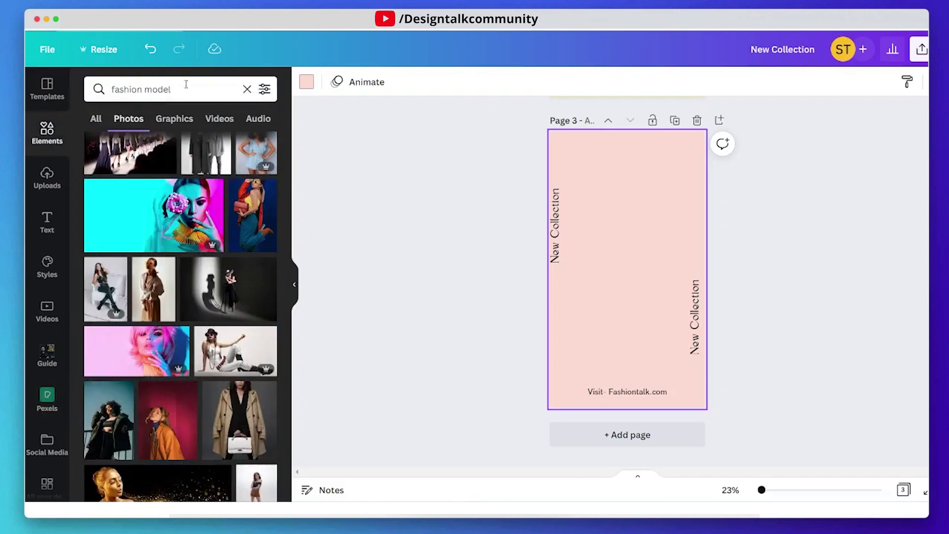
pyautogui.moveTo(185, 84); pyautogui.dragTo(113, 83)
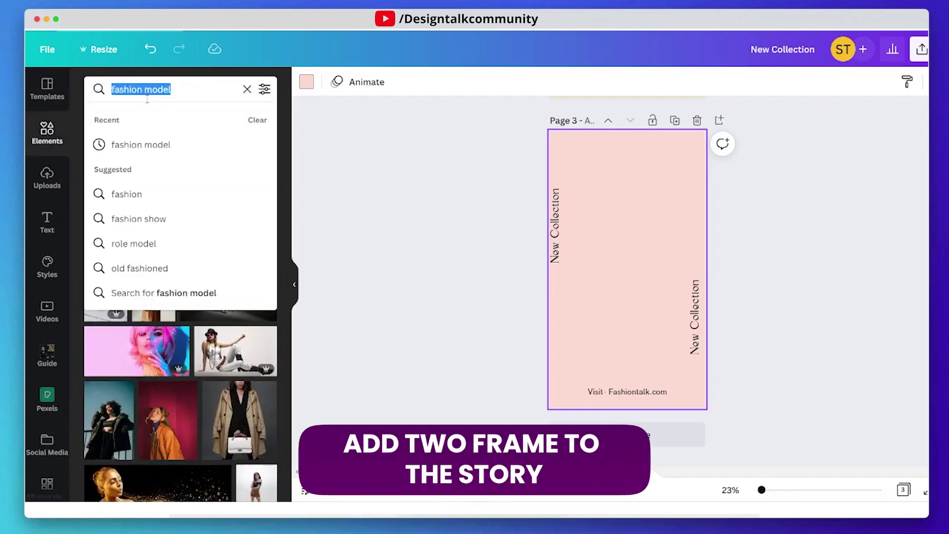
pyautogui.press('BackSpace')
pyautogui.click(143, 171)
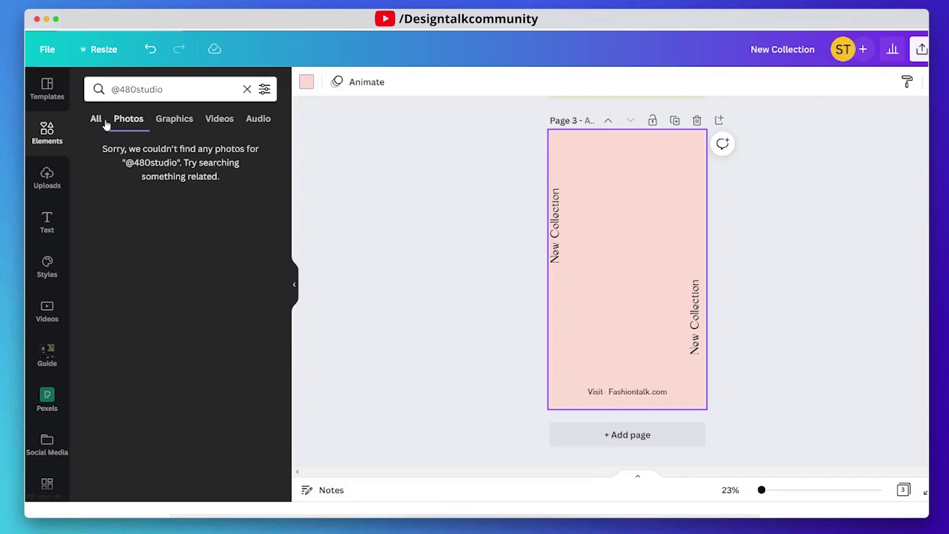
pyautogui.click(104, 120)
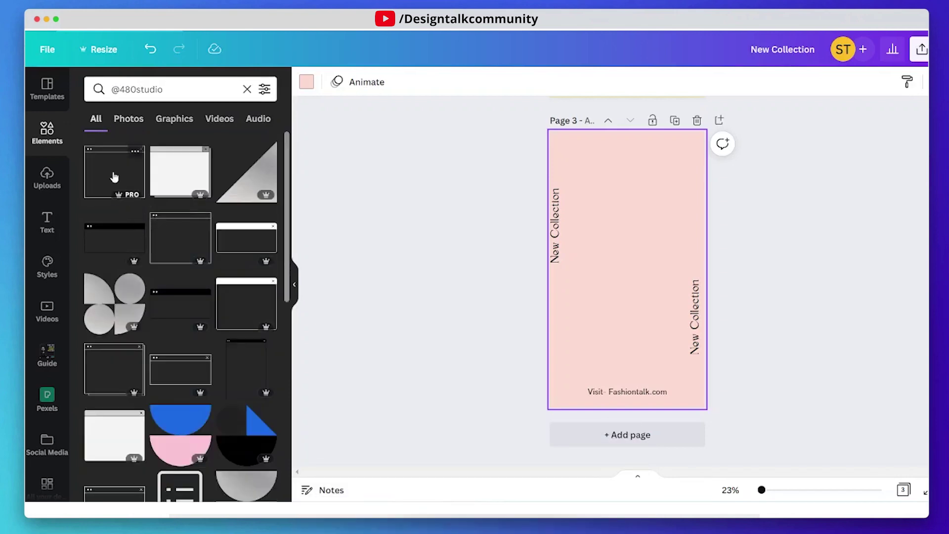
pyautogui.click(114, 175)
# Enlarge and centre the frame, duplicate it below, and lower the right New Collection label
pyautogui.moveTo(616, 265); pyautogui.dragTo(596, 210)
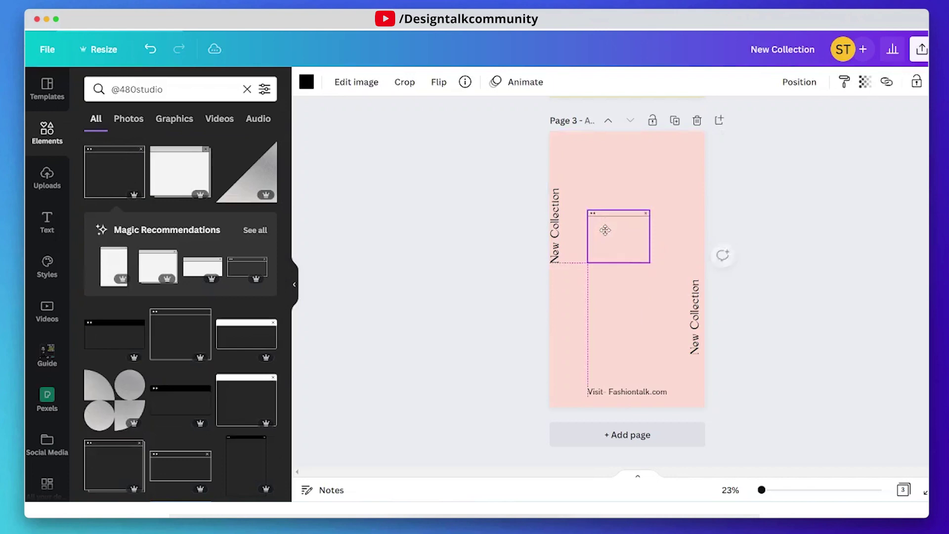
pyautogui.moveTo(639, 243)
pyautogui.mouseDown()
pyautogui.moveTo(671, 267)
pyautogui.moveTo(645, 248)
pyautogui.mouseUp()
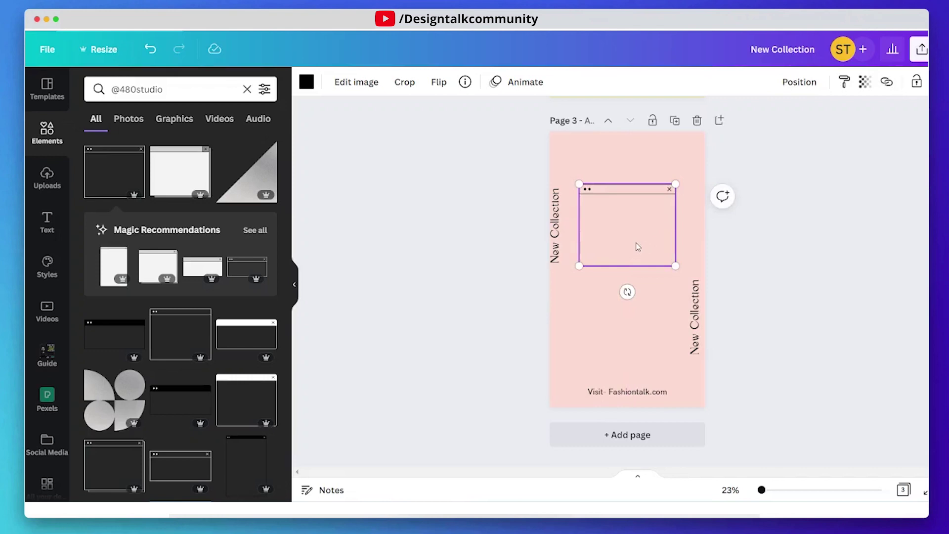
pyautogui.moveTo(636, 247); pyautogui.dragTo(633, 341)
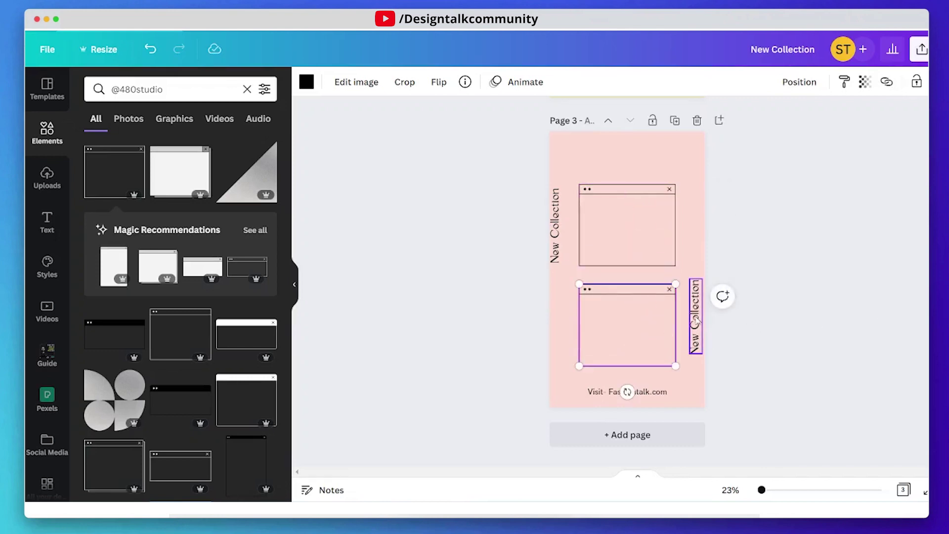
pyautogui.moveTo(695, 320); pyautogui.dragTo(694, 332)
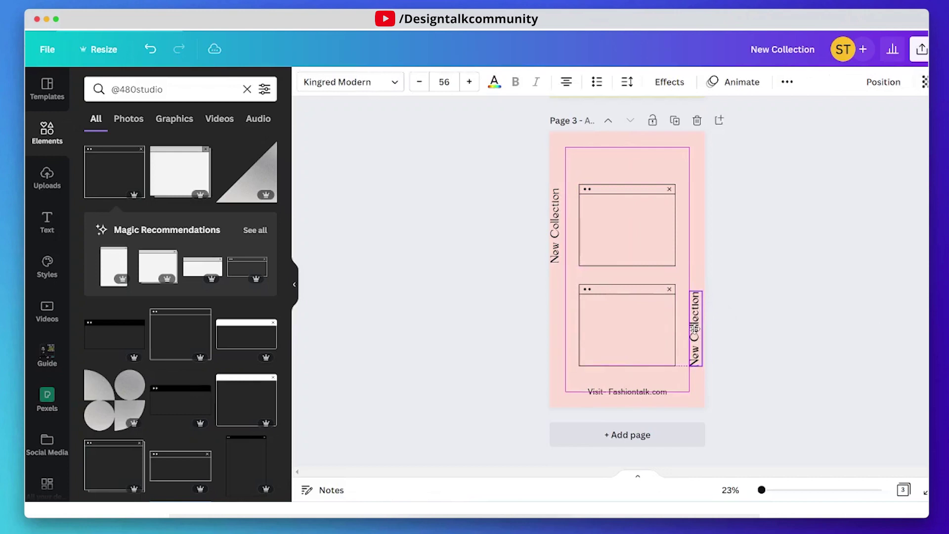
pyautogui.click(776, 314)
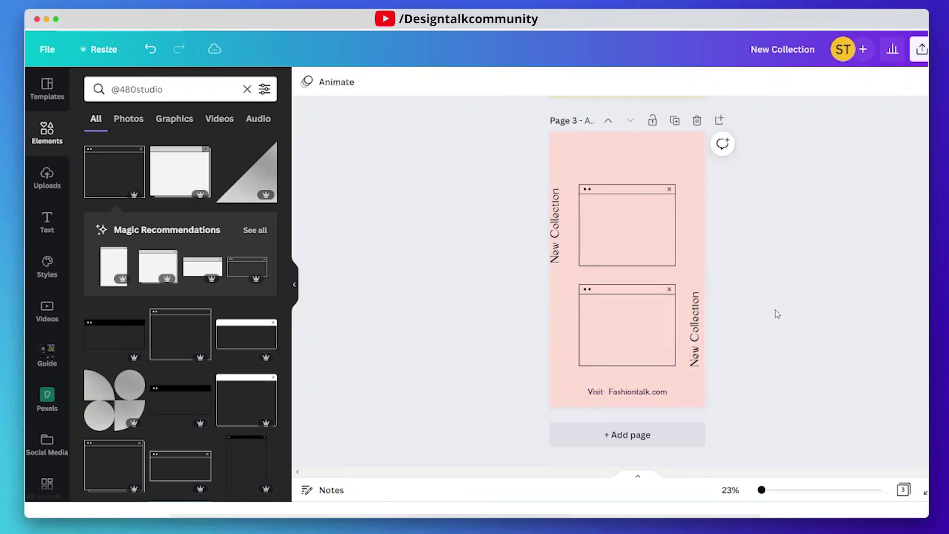
pyautogui.click(640, 160)
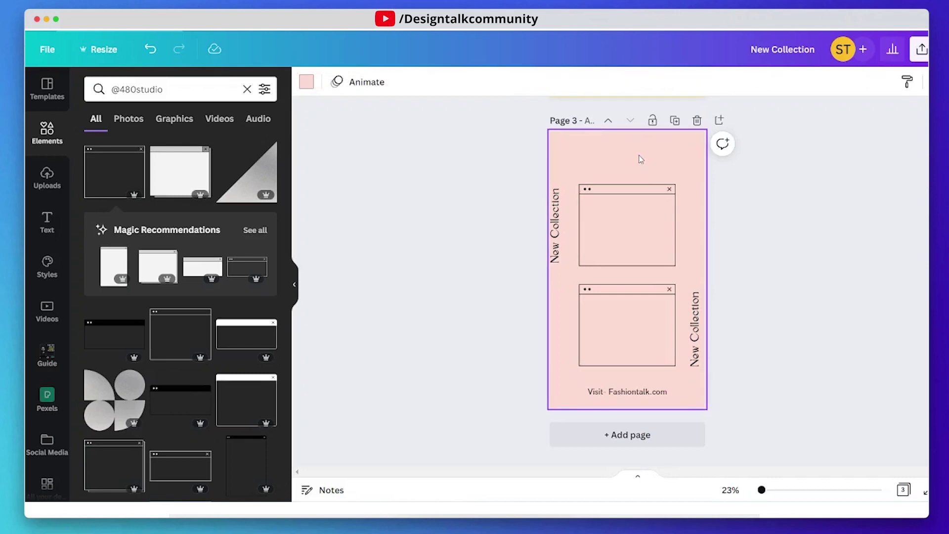
pyautogui.click(246, 90)
pyautogui.scroll(-4, 181, 277)
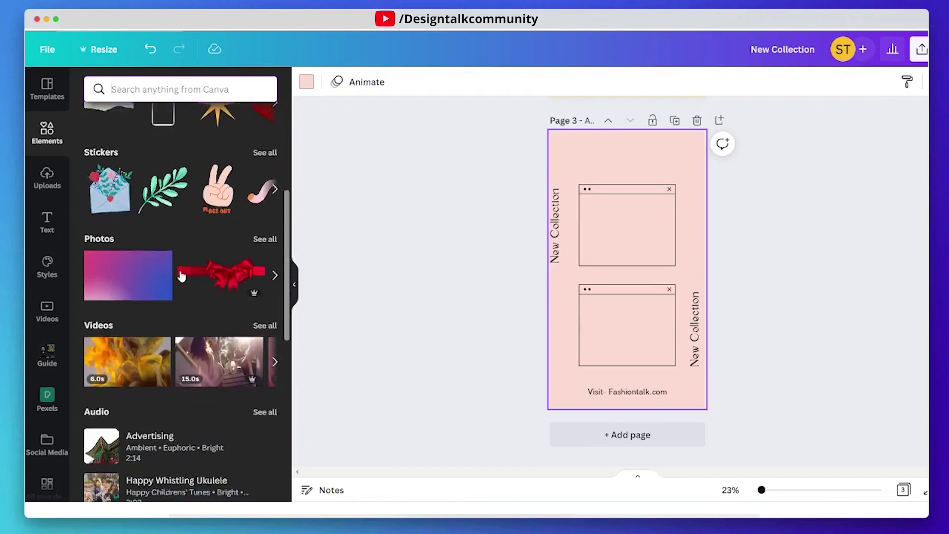
pyautogui.scroll(3, 182, 276)
# Add a square, turn it into a red starburst, enlarge it and place it top-left
pyautogui.click(96, 206)
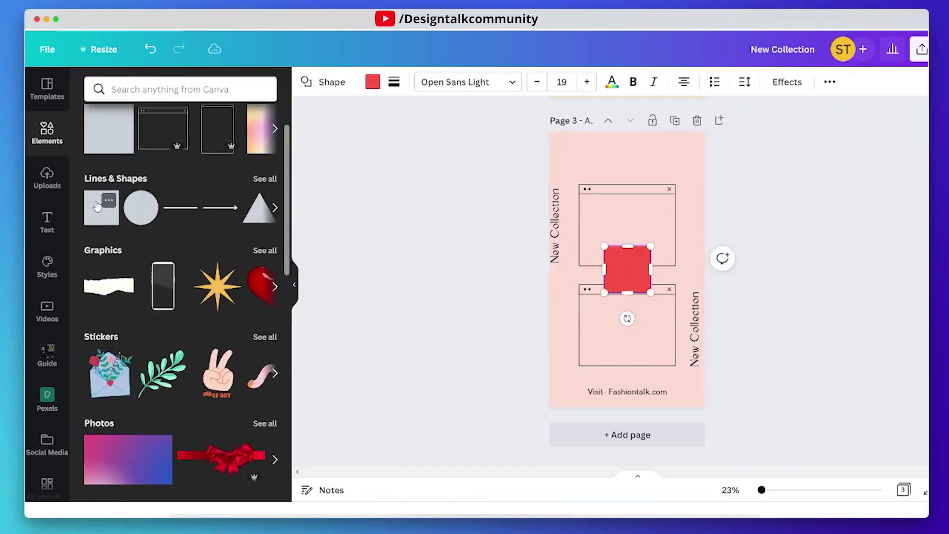
pyautogui.click(326, 82)
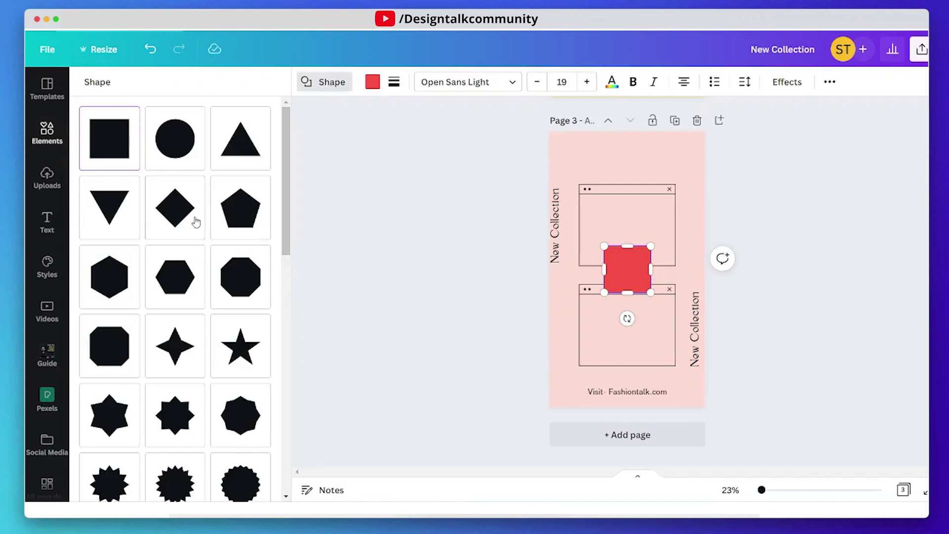
pyautogui.scroll(-2, 192, 355)
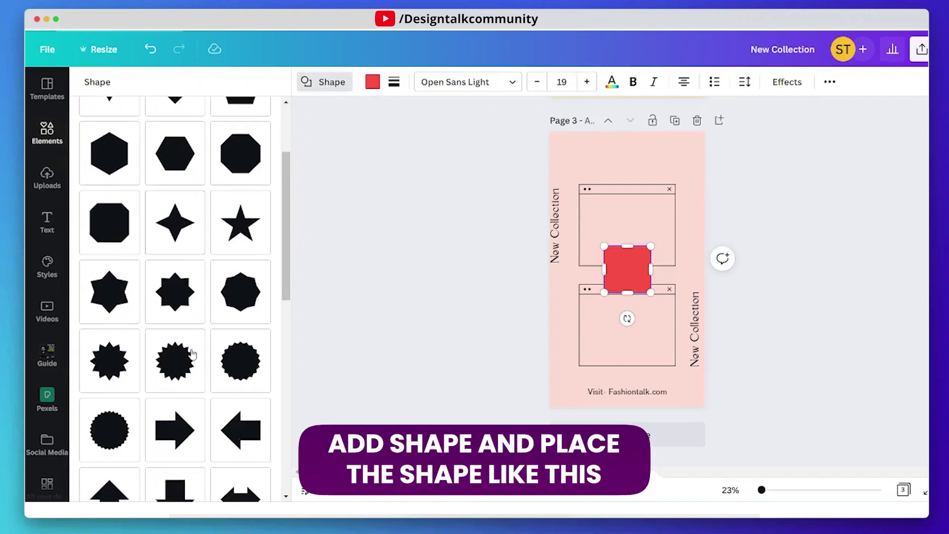
pyautogui.click(124, 365)
pyautogui.moveTo(650, 292); pyautogui.dragTo(705, 346)
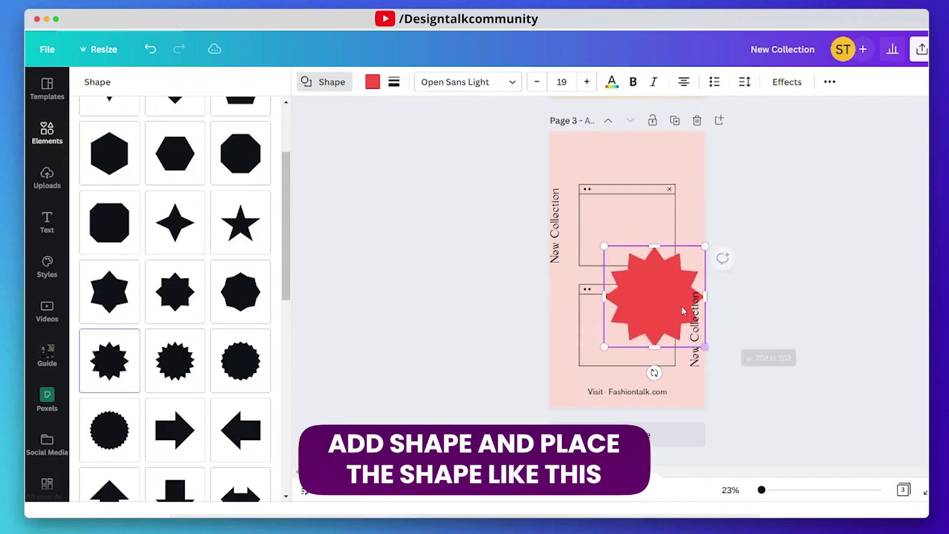
pyautogui.moveTo(659, 278); pyautogui.dragTo(574, 118)
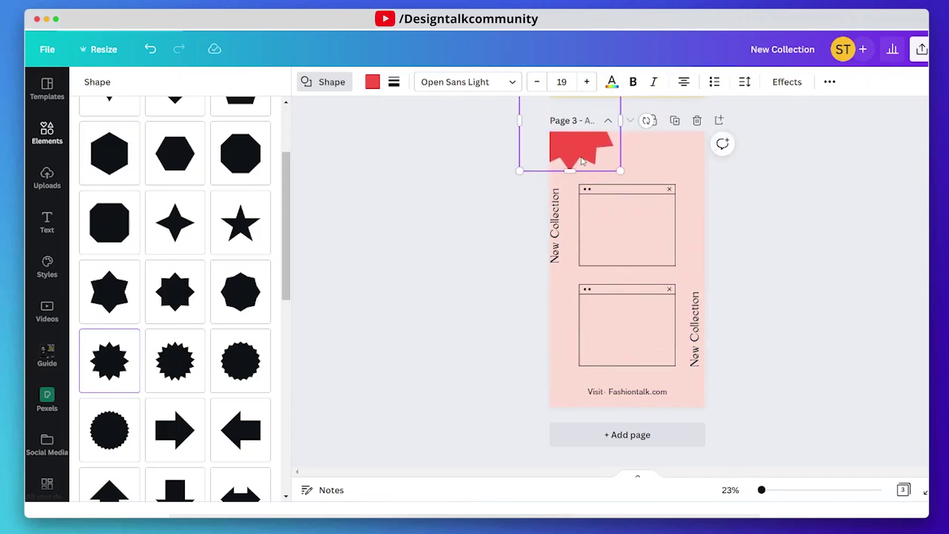
# Duplicate the starburst into the bottom-right corner and colour the copy yellow
pyautogui.keyDown('alt'); pyautogui.moveTo(583, 161); pyautogui.dragTo(713, 445); pyautogui.keyUp('alt')
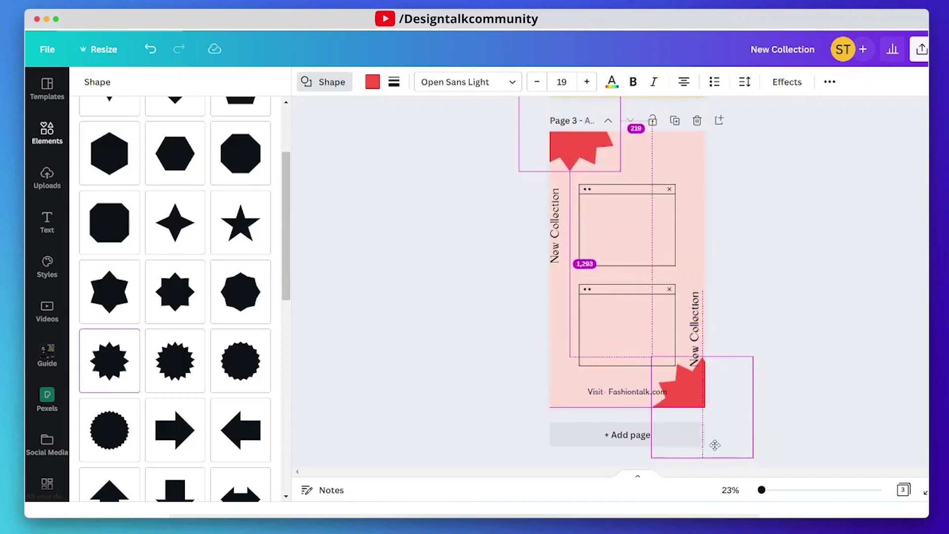
pyautogui.moveTo(714, 445); pyautogui.dragTo(714, 438)
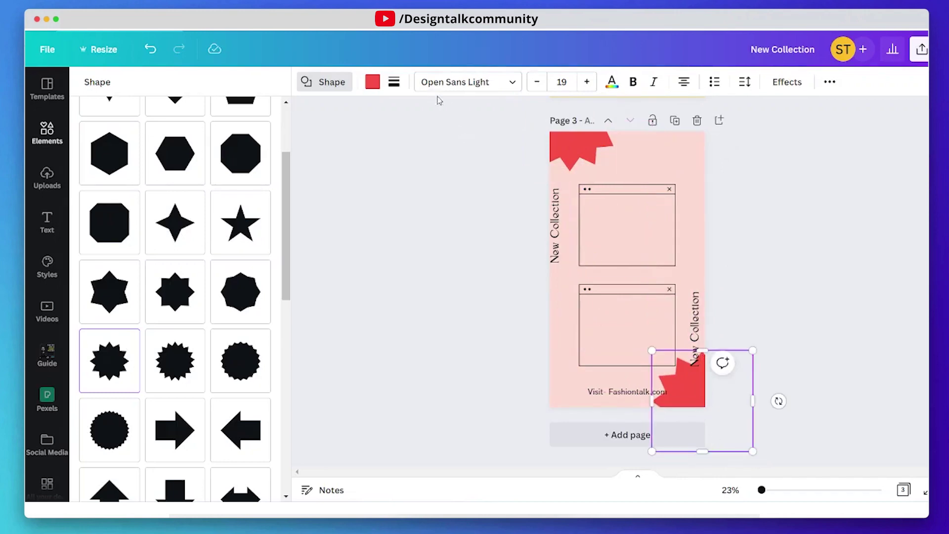
pyautogui.click(373, 82)
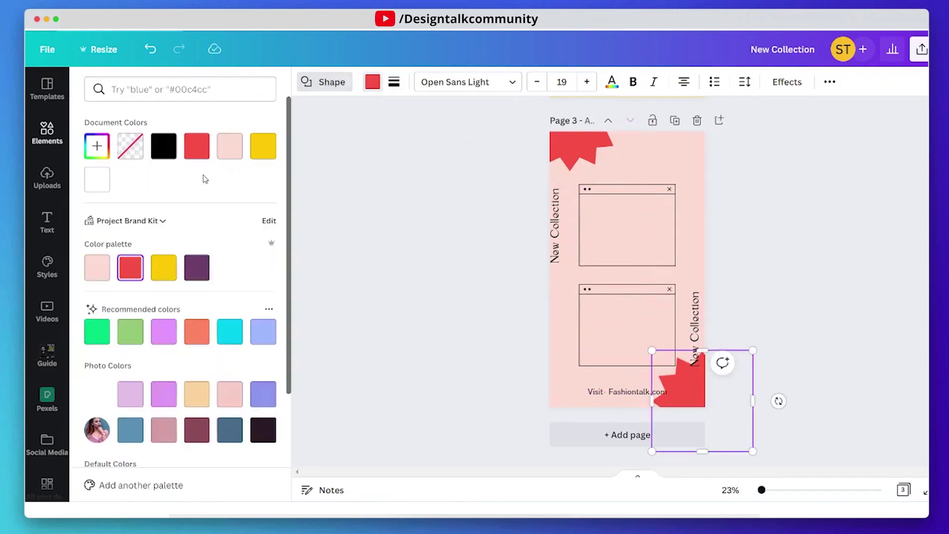
pyautogui.click(263, 146)
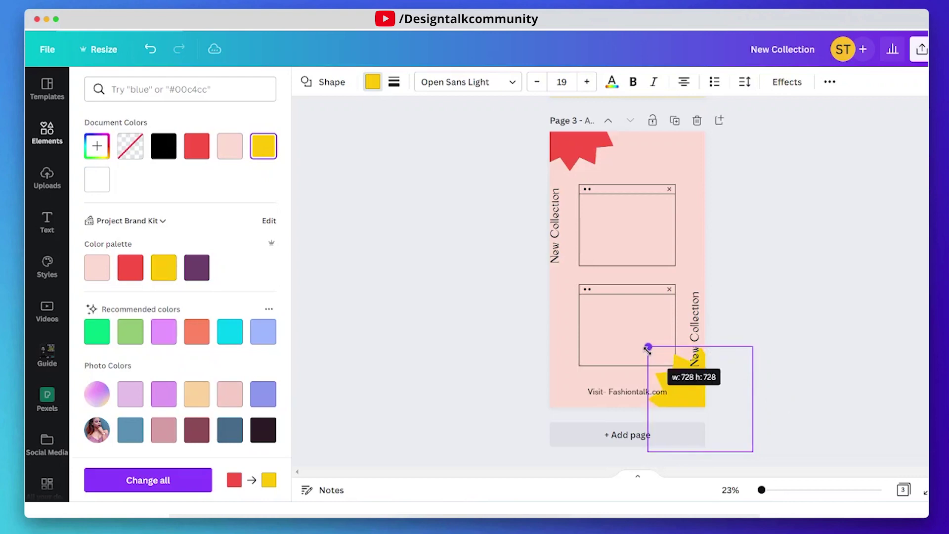
pyautogui.moveTo(652, 352); pyautogui.dragTo(658, 356)
pyautogui.click(830, 307)
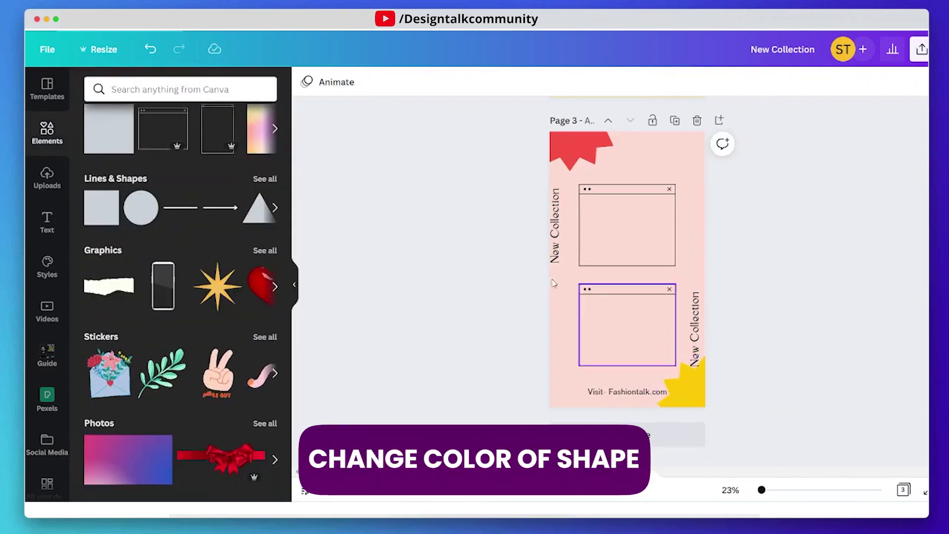
pyautogui.scroll(-5, 165, 255)
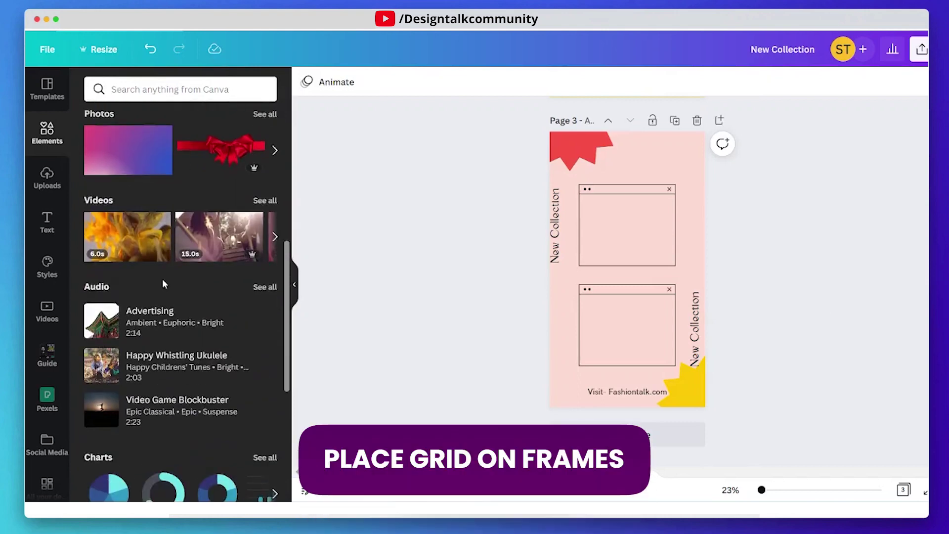
pyautogui.scroll(-5, 163, 280)
pyautogui.scroll(-3, 122, 365)
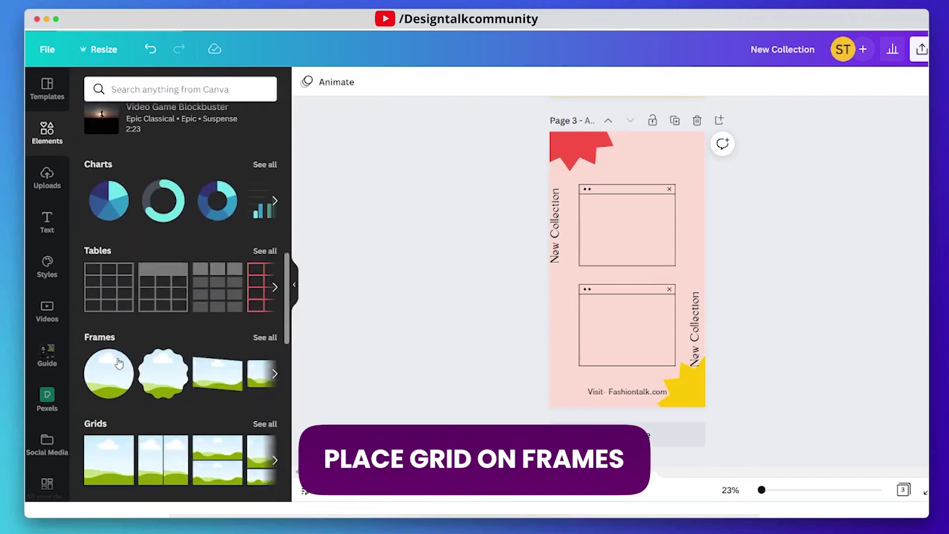
# Add a sky-and-grass placeholder image and fit it inside the upper window frame
pyautogui.click(104, 467)
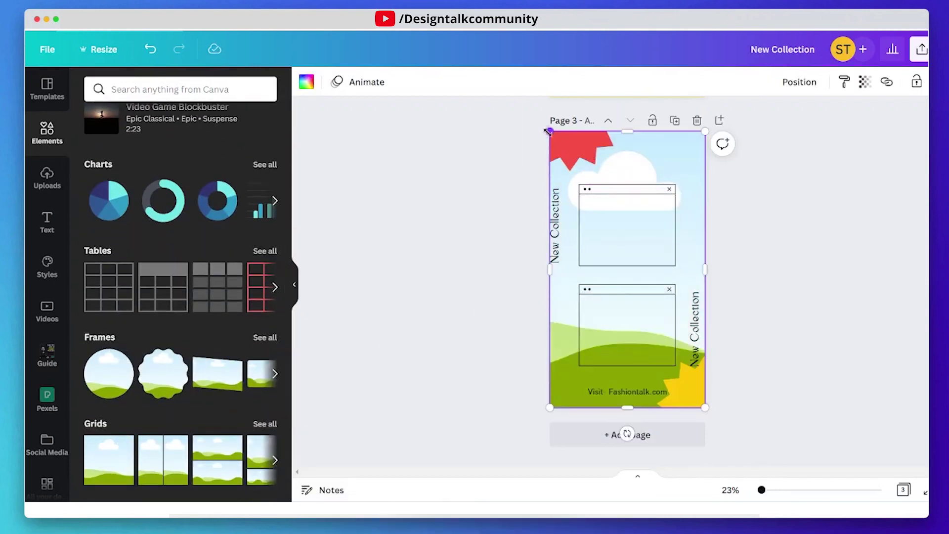
pyautogui.moveTo(547, 131); pyautogui.dragTo(578, 193)
pyautogui.moveTo(704, 297); pyautogui.dragTo(675, 297)
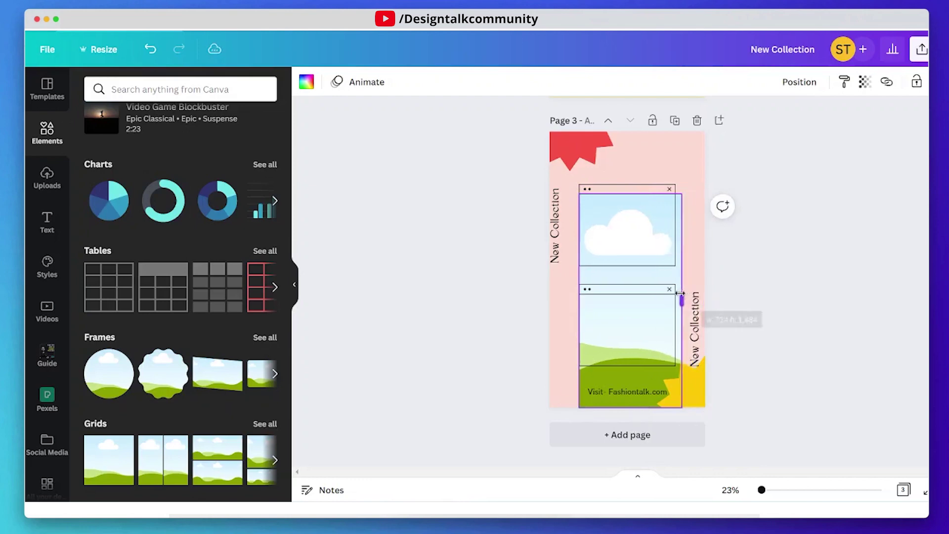
pyautogui.moveTo(626, 407); pyautogui.dragTo(617, 263)
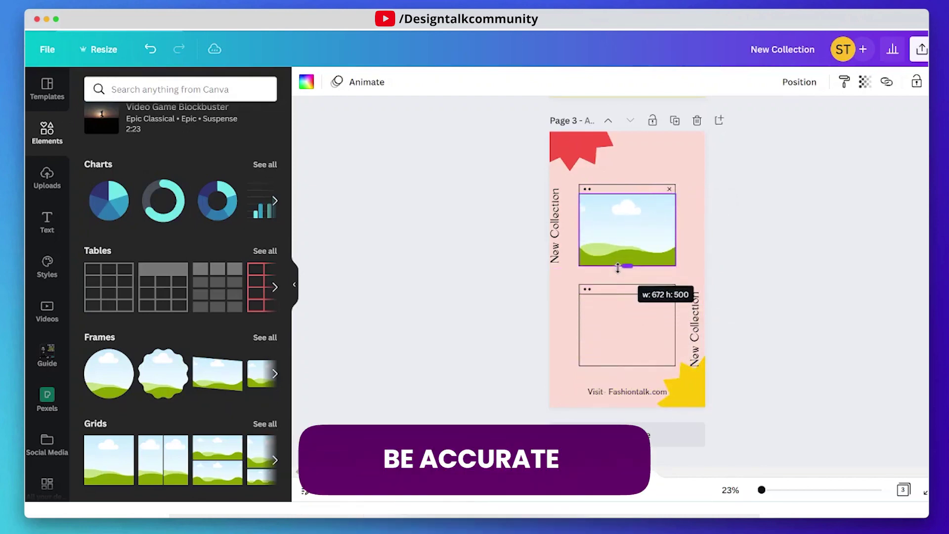
pyautogui.moveTo(617, 264); pyautogui.dragTo(616, 265)
pyautogui.moveTo(761, 490); pyautogui.dragTo(776, 491)
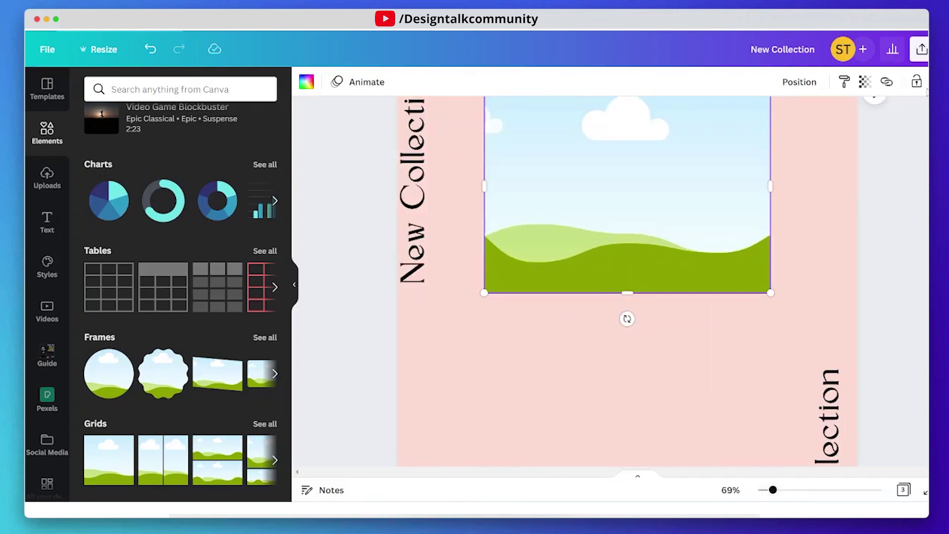
pyautogui.moveTo(627, 195); pyautogui.dragTo(637, 203)
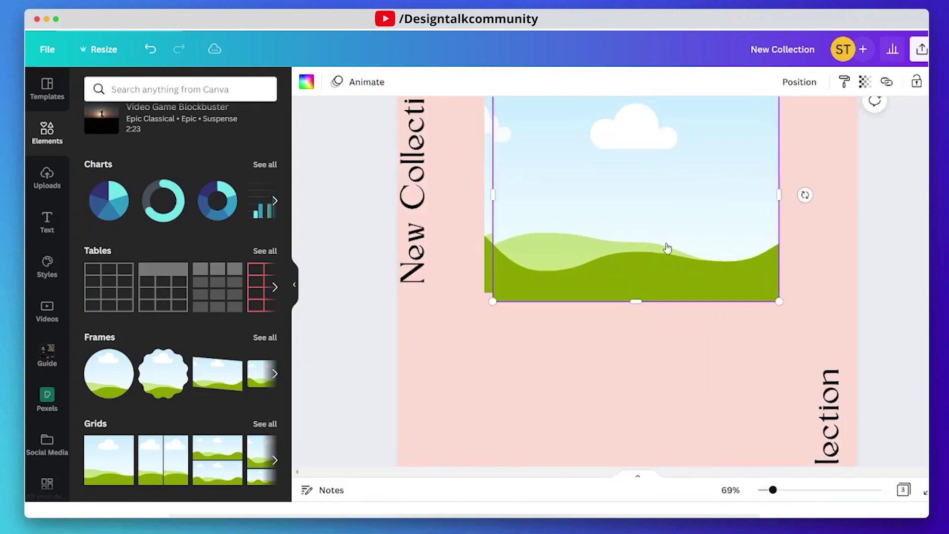
# Duplicate the placeholder into the lower frame and send the upper image one layer backward
pyautogui.press('super+d')
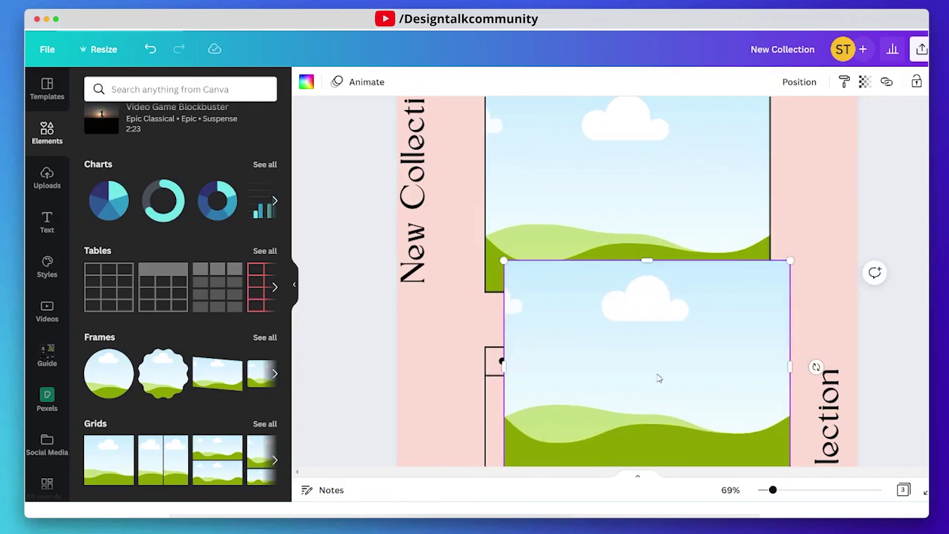
pyautogui.moveTo(658, 379); pyautogui.dragTo(641, 297)
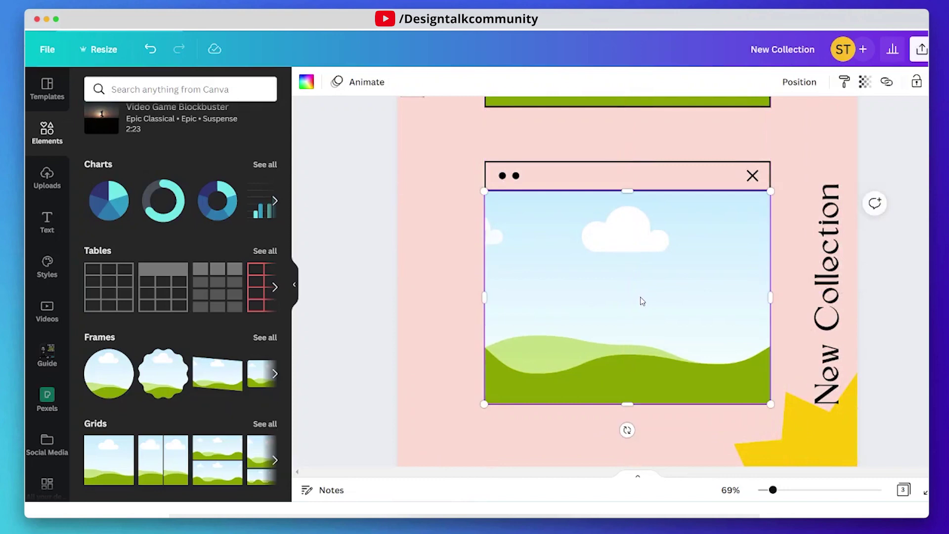
pyautogui.scroll(-5, 641, 300)
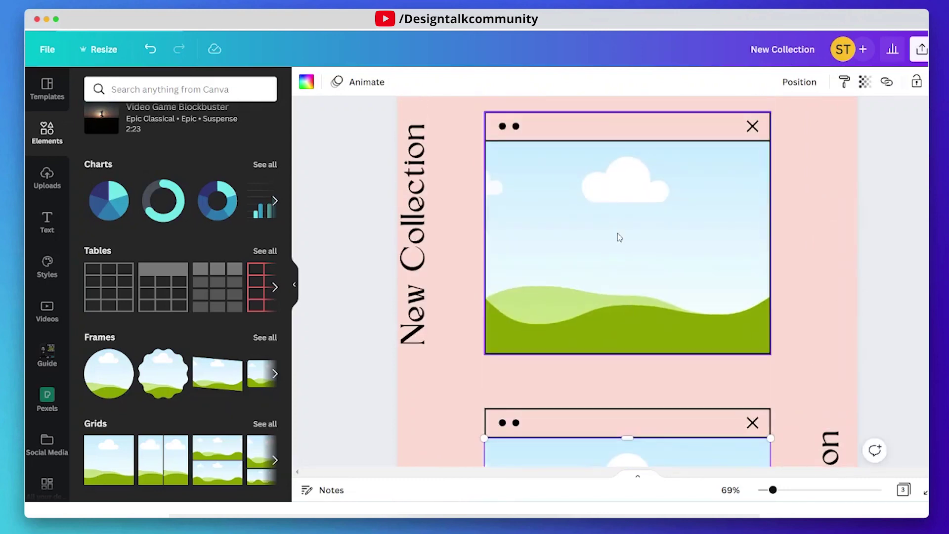
pyautogui.click(617, 236)
pyautogui.rightClick(618, 236)
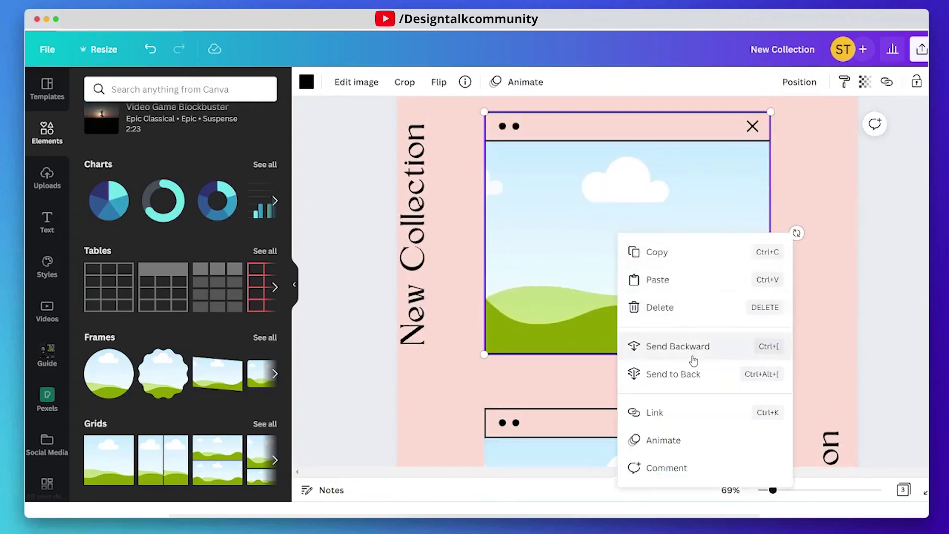
pyautogui.click(677, 346)
pyautogui.click(786, 238)
pyautogui.scroll(-5, 788, 237)
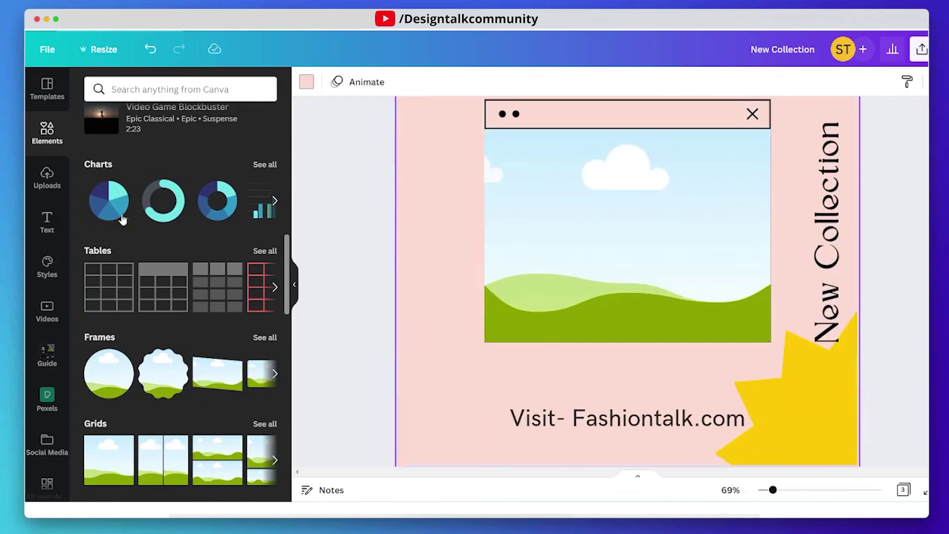
# Place 'fashion model' photos: the black-and-white model lower, the shadow-lit model upper
pyautogui.click(146, 91)
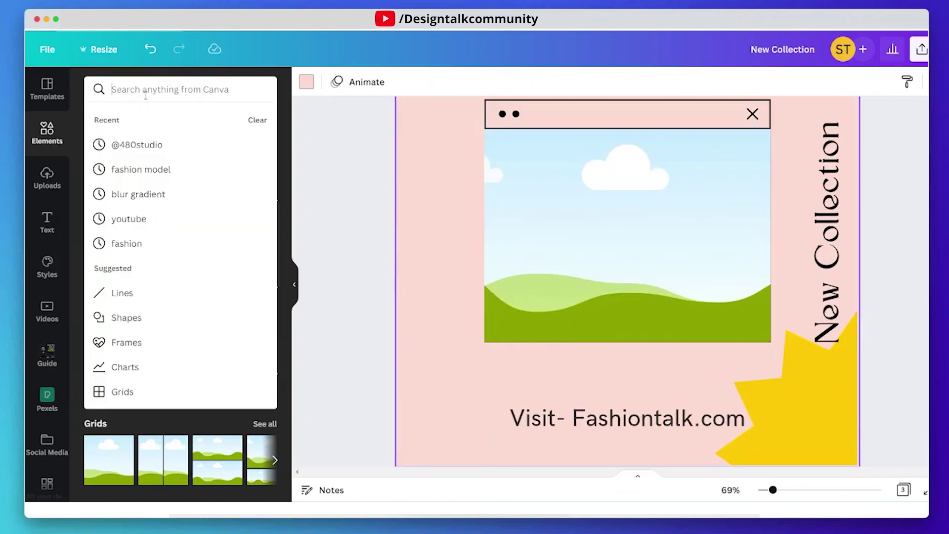
pyautogui.click(149, 173)
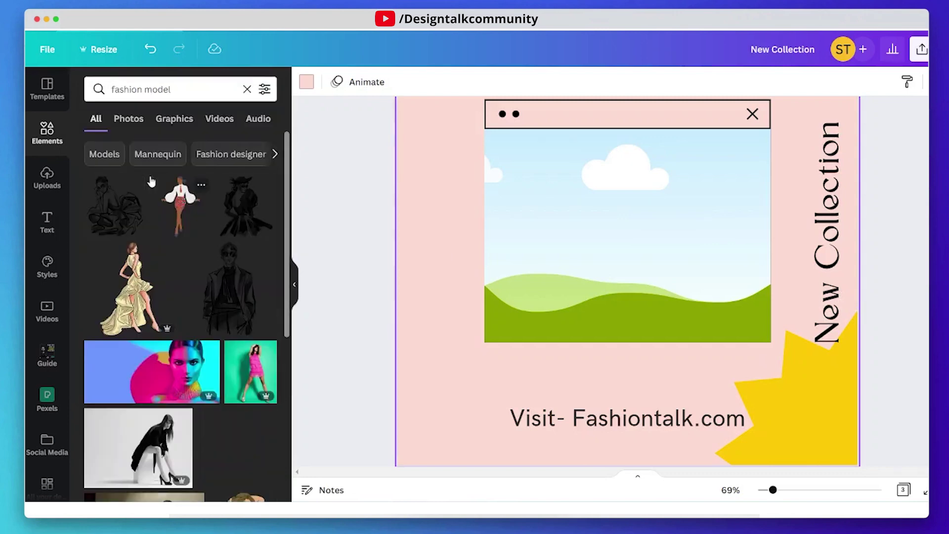
pyautogui.click(128, 119)
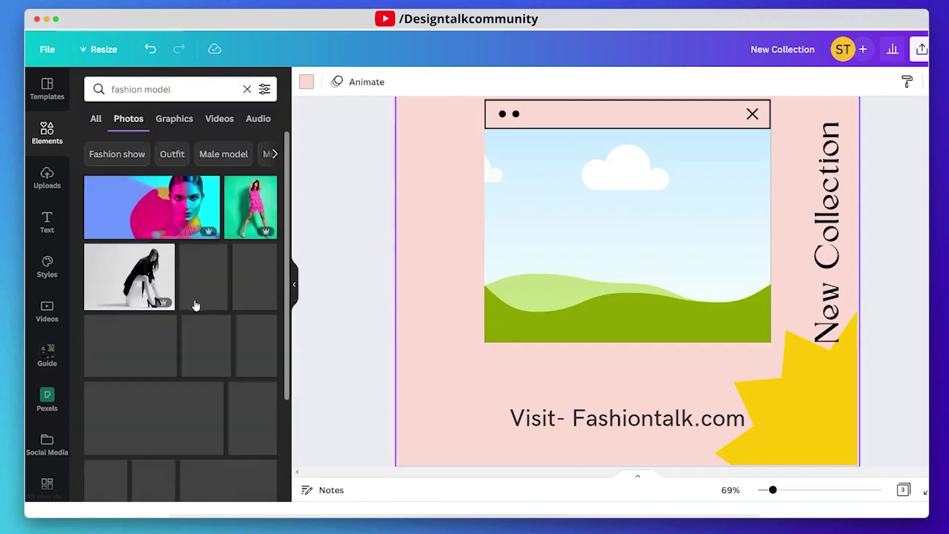
pyautogui.moveTo(142, 274); pyautogui.dragTo(682, 234)
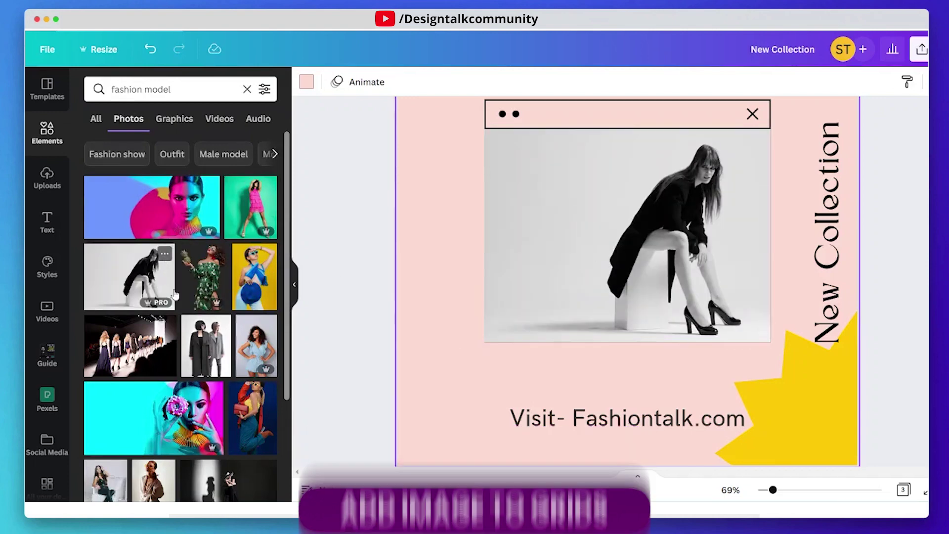
pyautogui.scroll(-3, 189, 356)
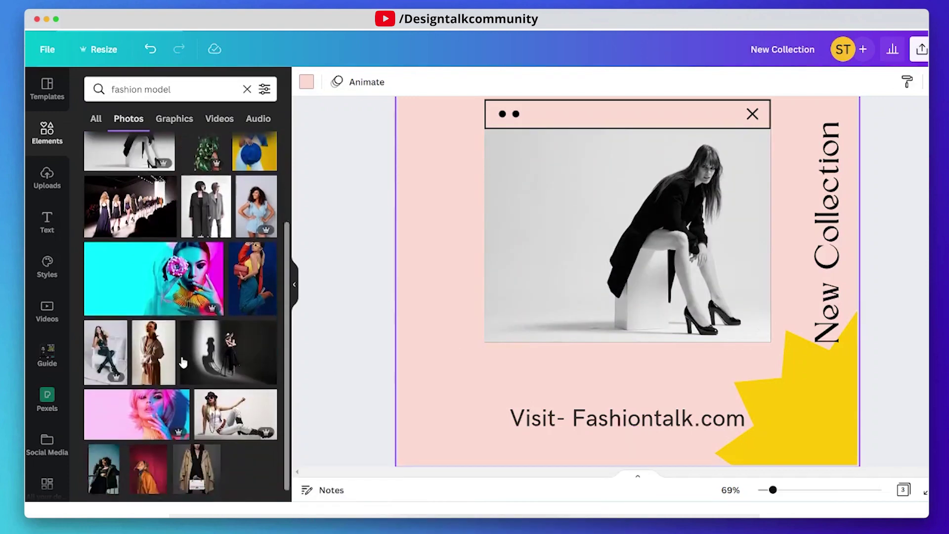
pyautogui.scroll(1, 467, 343)
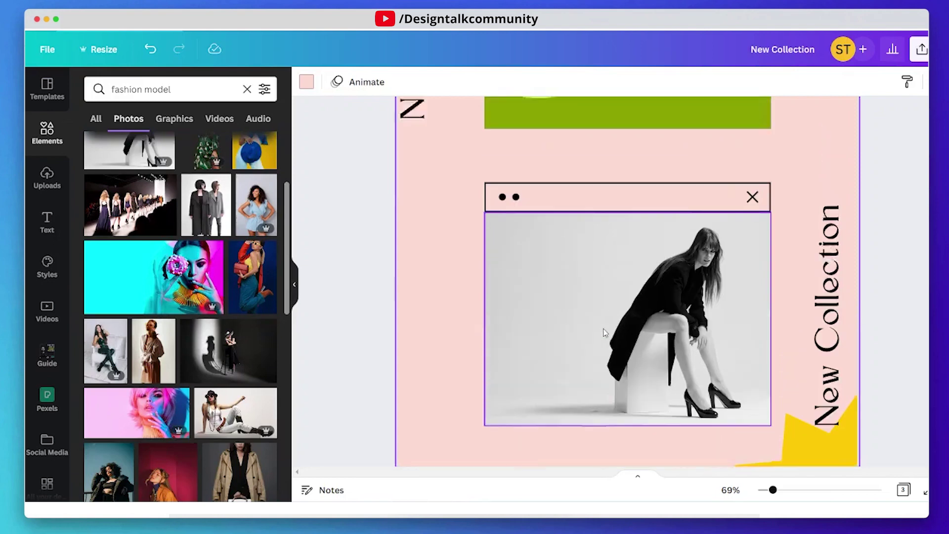
pyautogui.scroll(4, 604, 333)
pyautogui.moveTo(239, 363); pyautogui.dragTo(619, 288)
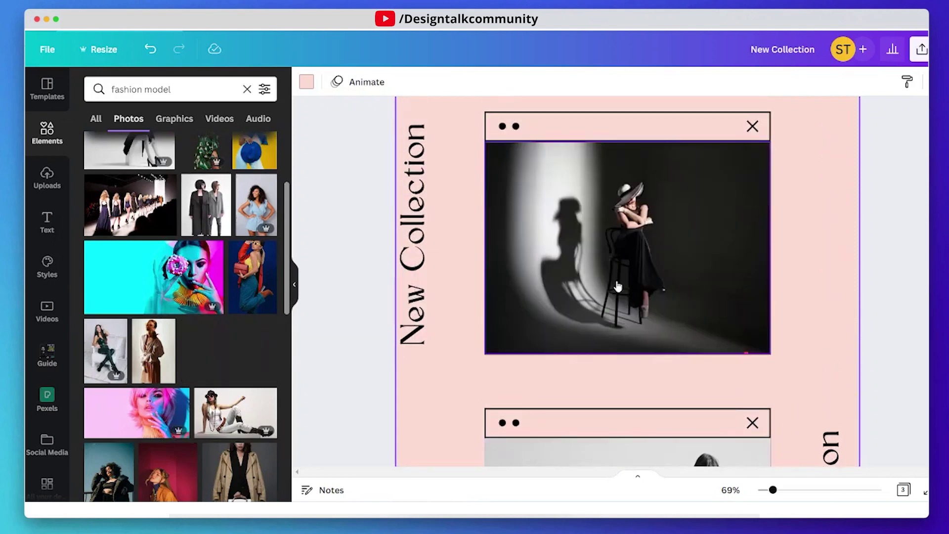
# Enlarge and reposition the shadow-lit model photo within the upper frame
pyautogui.doubleClick(533, 350)
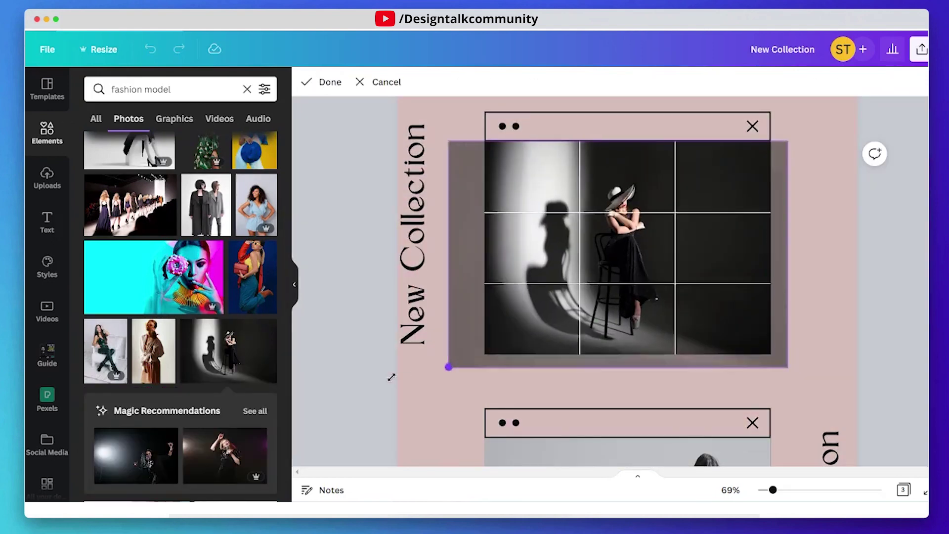
pyautogui.moveTo(473, 356); pyautogui.dragTo(398, 398)
pyautogui.moveTo(625, 285); pyautogui.dragTo(654, 265)
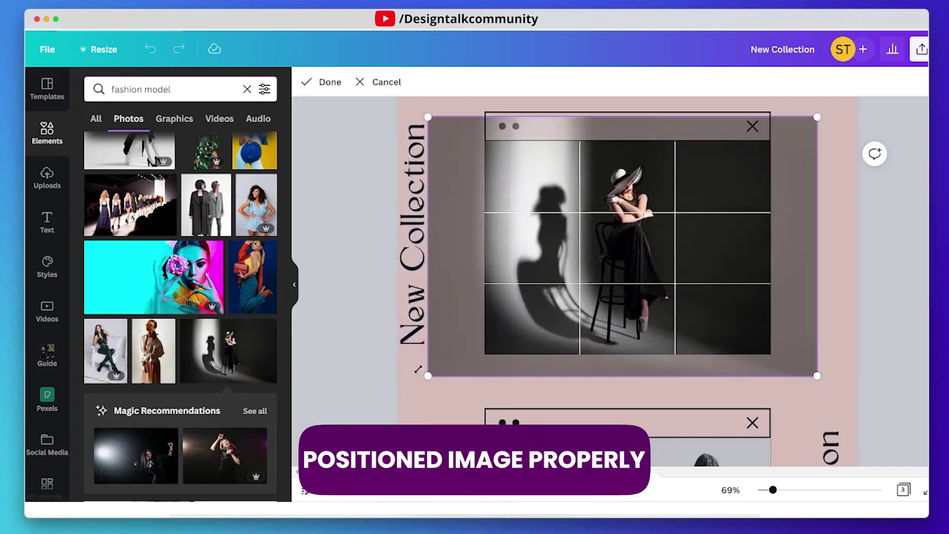
pyautogui.moveTo(428, 376); pyautogui.dragTo(388, 402)
pyautogui.moveTo(640, 286); pyautogui.dragTo(651, 276)
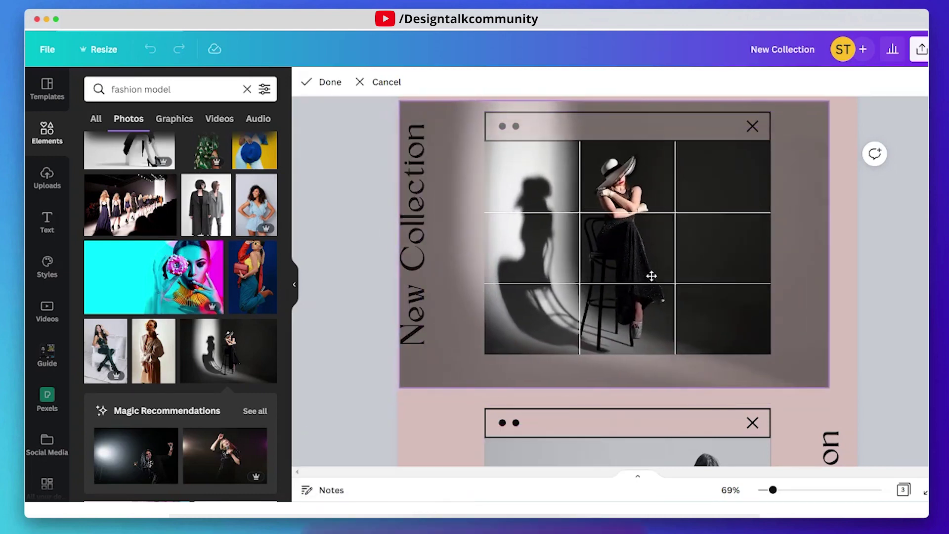
pyautogui.click(331, 83)
pyautogui.click(832, 247)
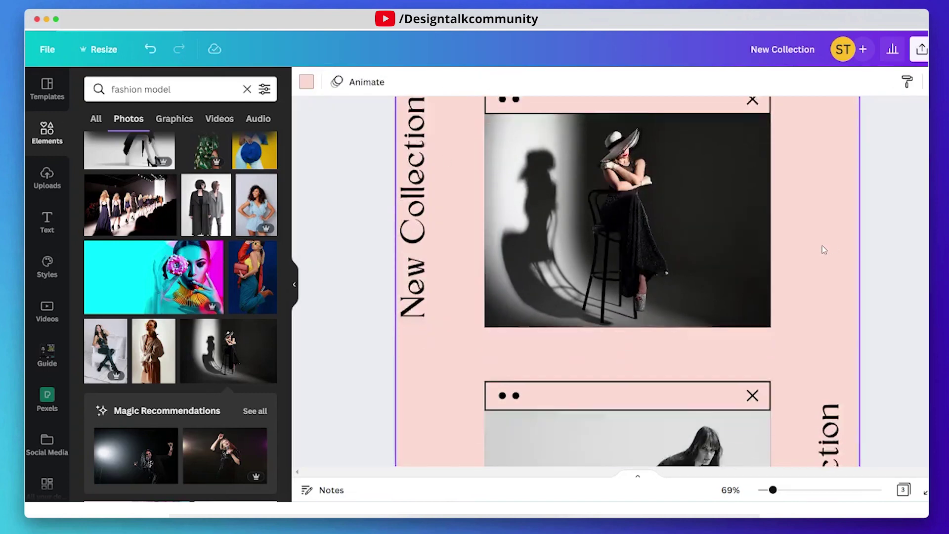
pyautogui.scroll(-5, 819, 248)
# Enlarge and reposition the black-and-white model photo within the lower frame
pyautogui.click(709, 302)
pyautogui.doubleClick(710, 301)
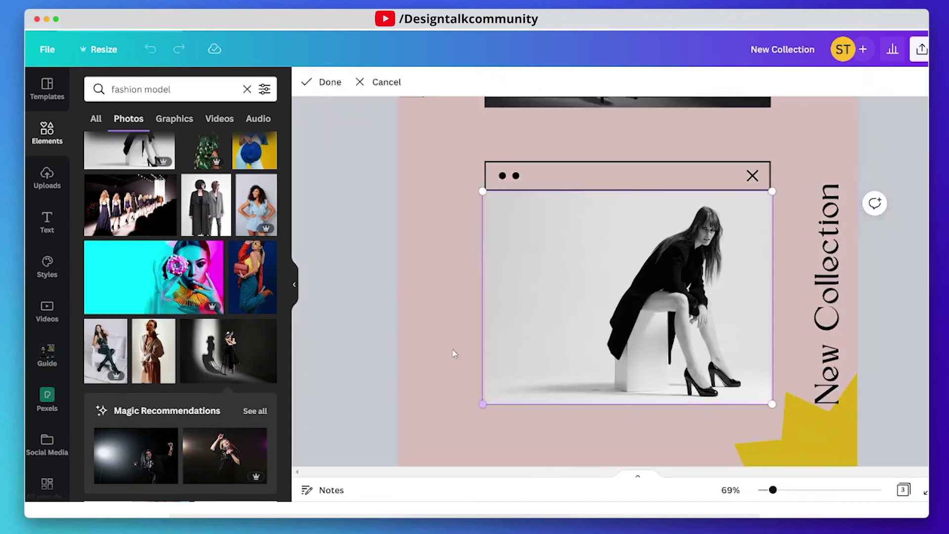
pyautogui.moveTo(483, 403); pyautogui.dragTo(443, 430)
pyautogui.moveTo(637, 310); pyautogui.dragTo(638, 295)
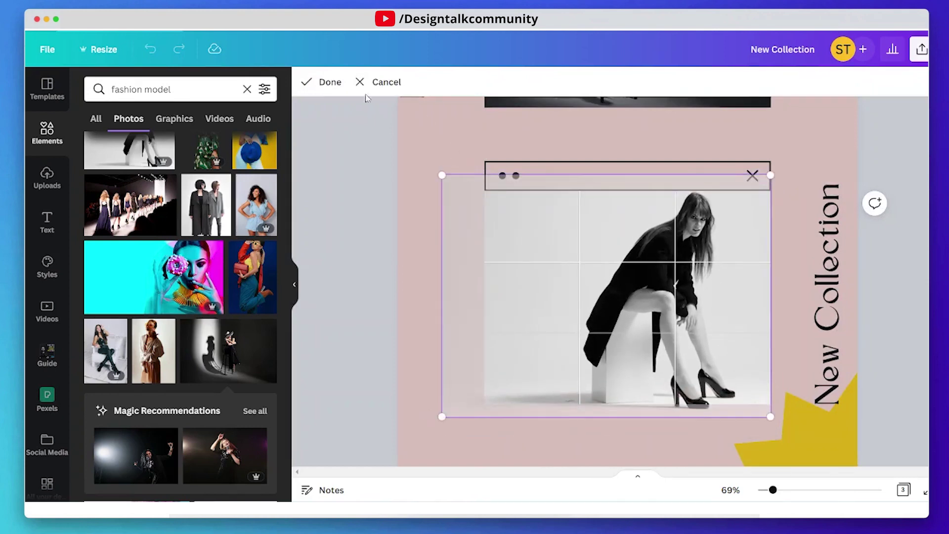
pyautogui.click(326, 82)
pyautogui.click(381, 205)
# Bring the black-and-white model photo one layer forward
pyautogui.click(577, 181)
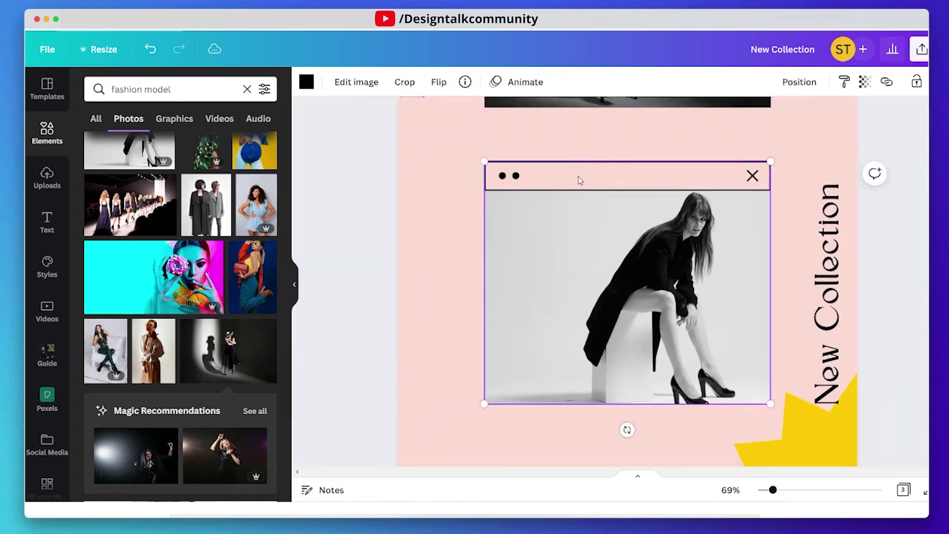
pyautogui.click(794, 88)
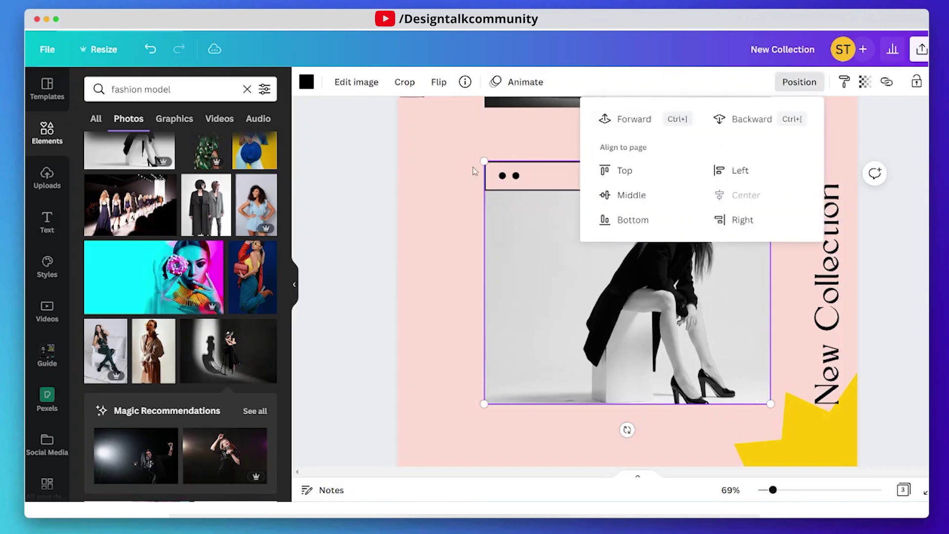
pyautogui.click(623, 121)
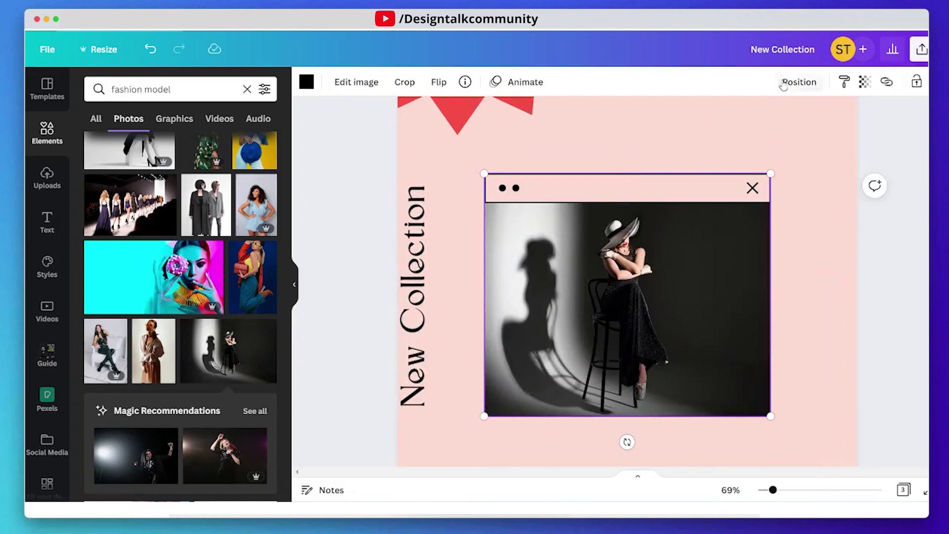
pyautogui.click(784, 86)
pyautogui.click(497, 141)
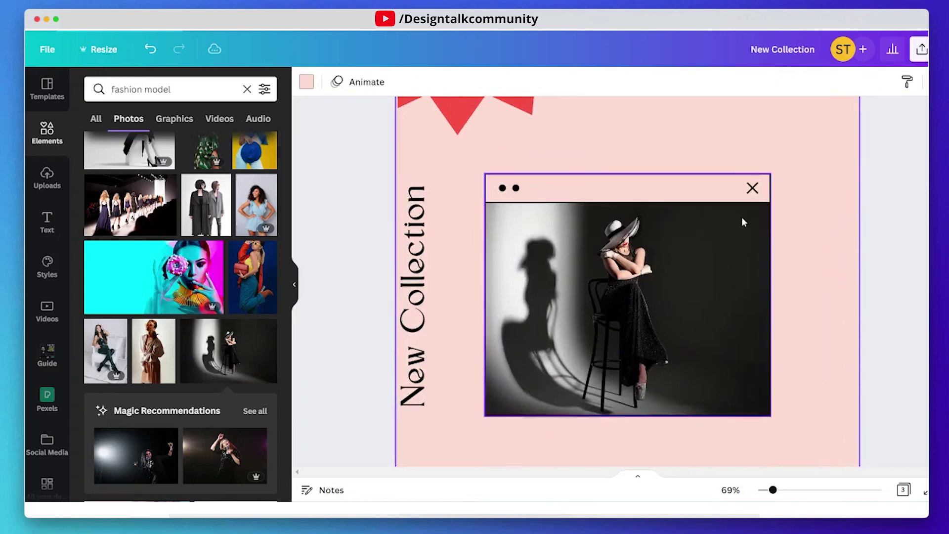
pyautogui.scroll(3, 738, 282)
# Enlarge the red starburst and send it to back, then enlarge the yellow starburst
pyautogui.click(477, 236)
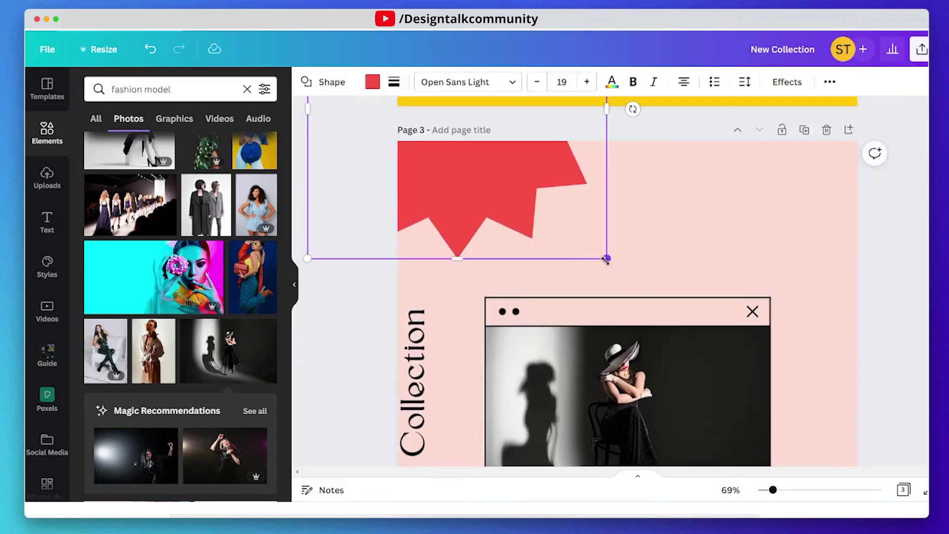
pyautogui.moveTo(607, 260); pyautogui.dragTo(745, 397)
pyautogui.rightClick(628, 228)
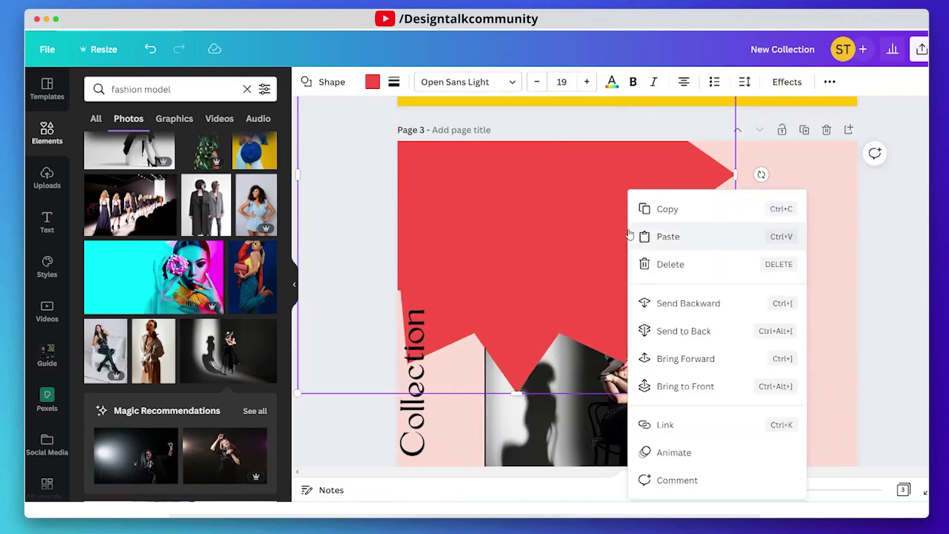
pyautogui.click(697, 329)
pyautogui.click(807, 245)
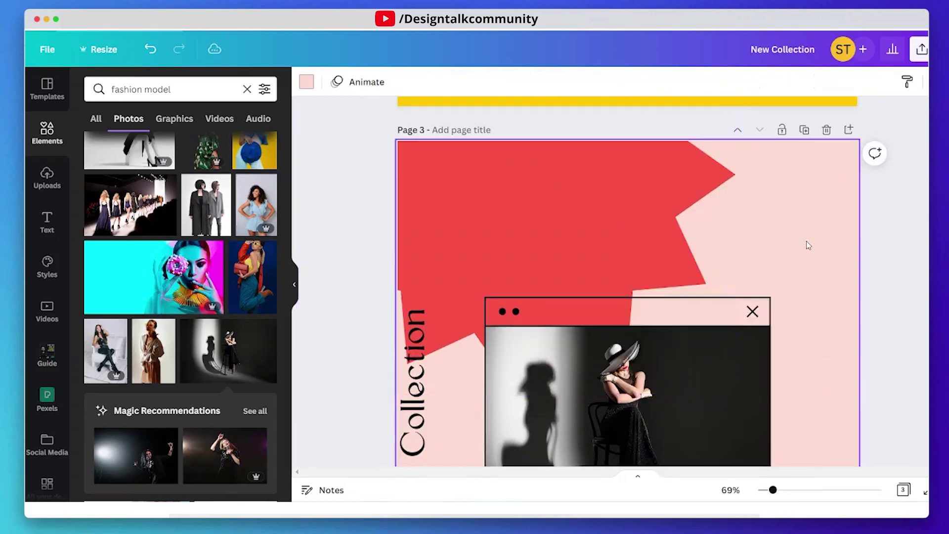
pyautogui.scroll(-5, 808, 245)
pyautogui.scroll(-5, 808, 244)
pyautogui.click(834, 328)
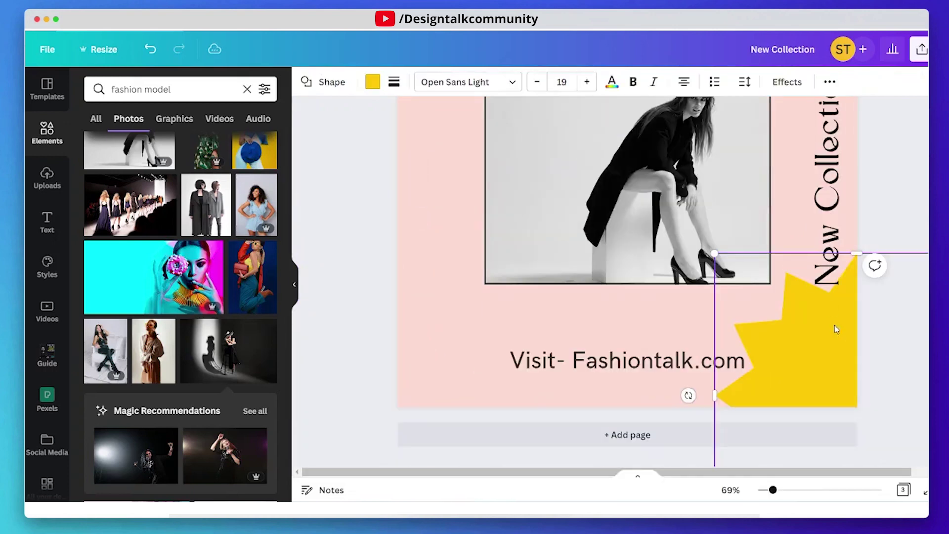
pyautogui.moveTo(716, 253); pyautogui.dragTo(627, 166)
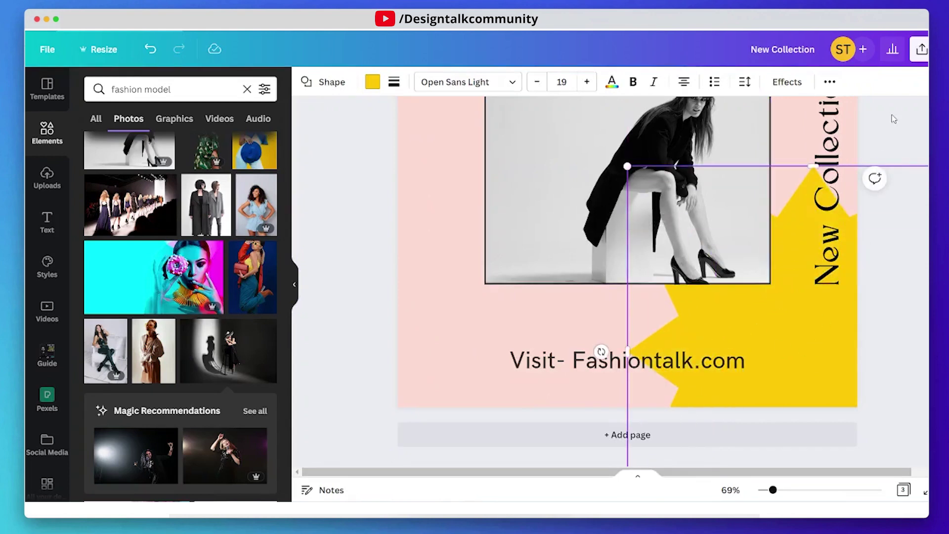